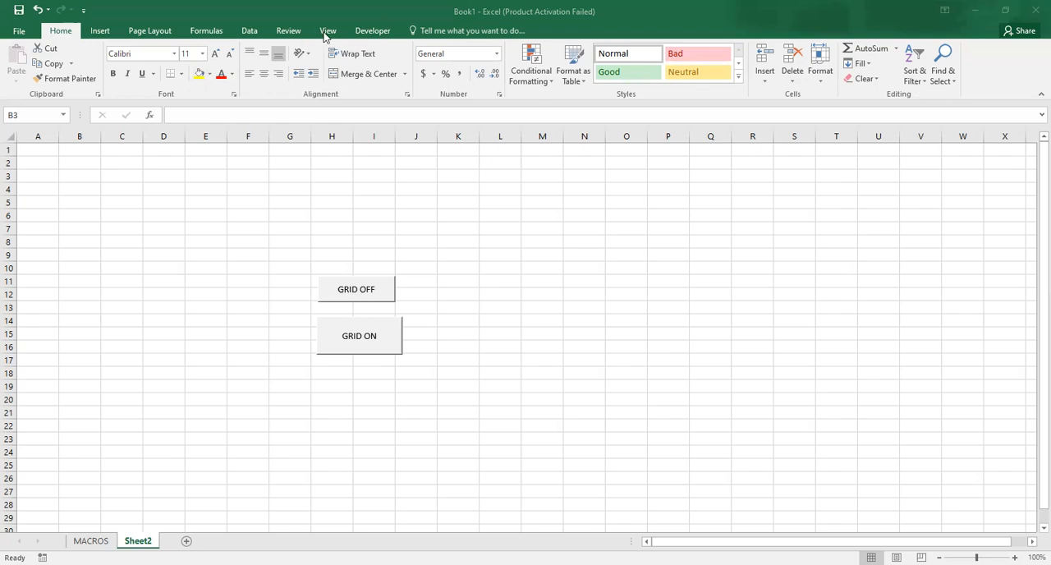
- Test the existing GRID OFF and GRID ON macro buttons on Sheet2
left_click(376, 35)
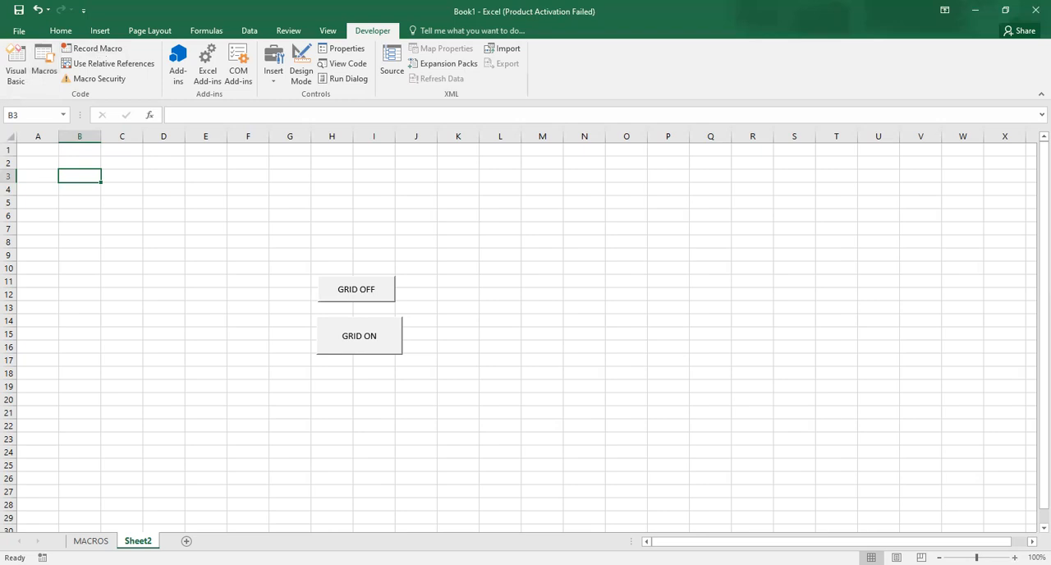
scroll(657, 464, "up", 4, "ctrl")
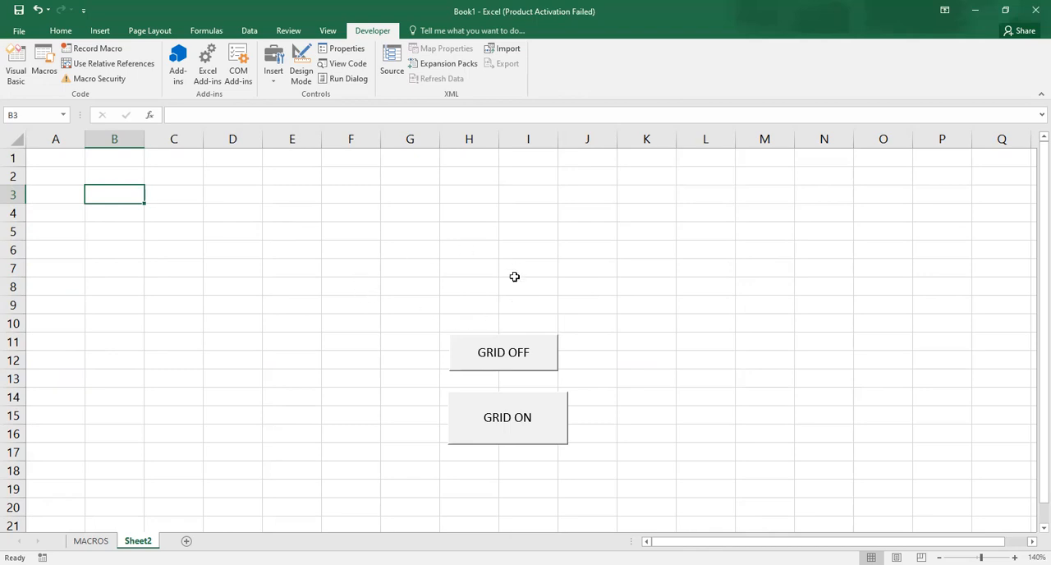
left_click(510, 354)
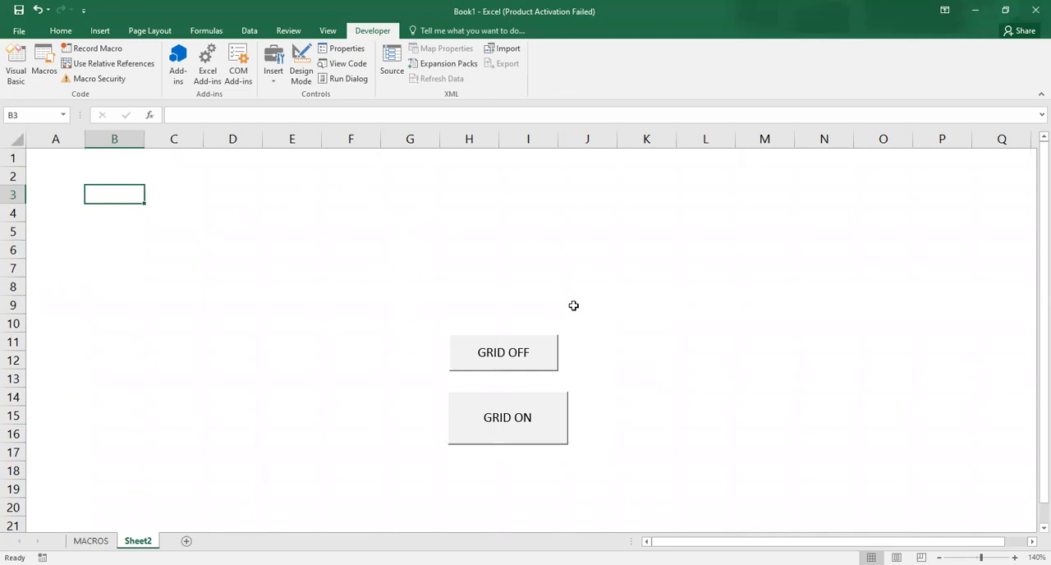
left_click(512, 420)
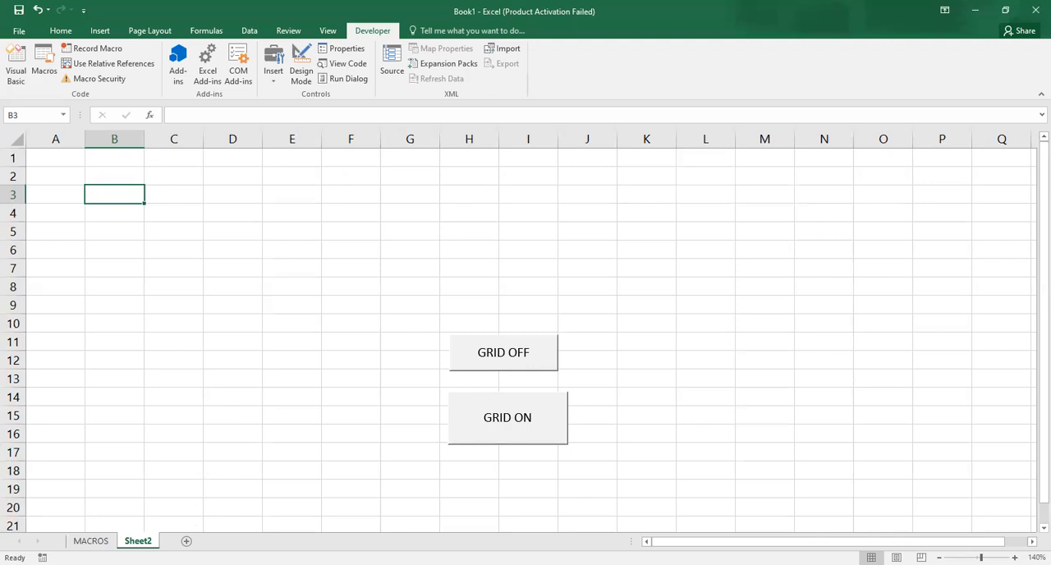
- Add a new worksheet after Sheet2 and select cell E5
left_click(186, 540)
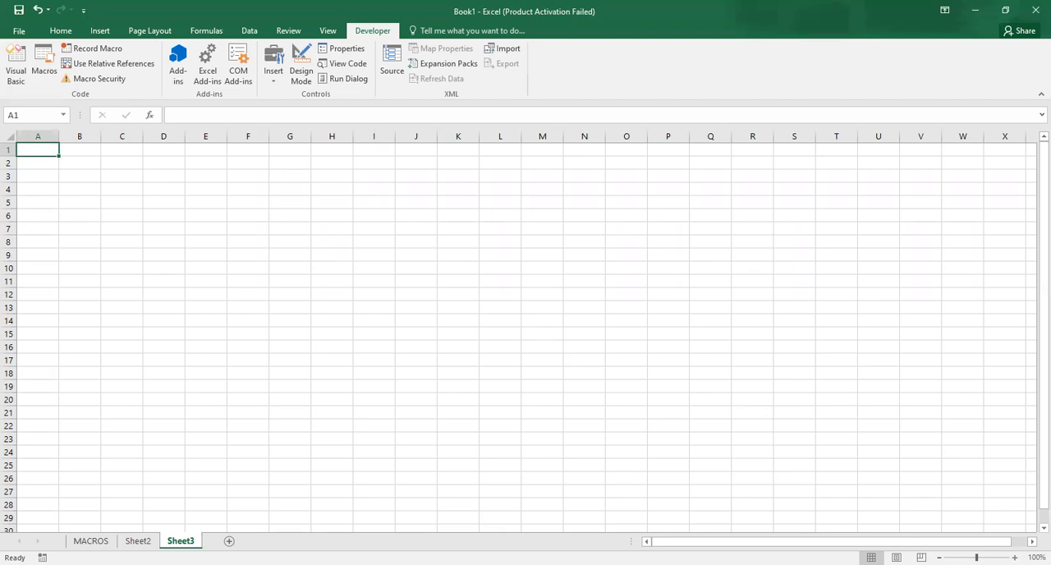
left_click(1015, 557)
left_click(1015, 558)
left_click(1014, 557)
left_click(1015, 557)
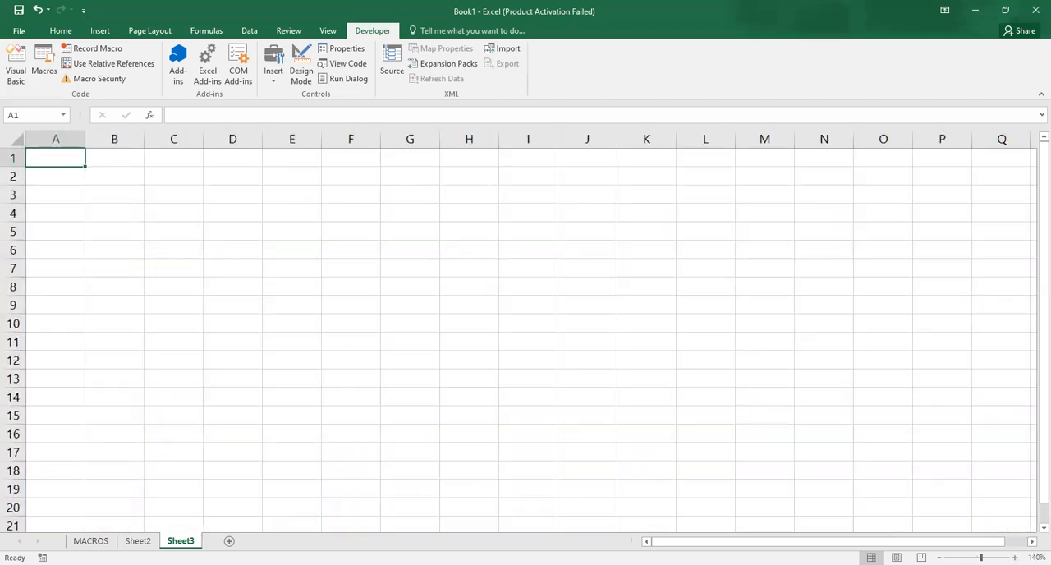
left_click(301, 227)
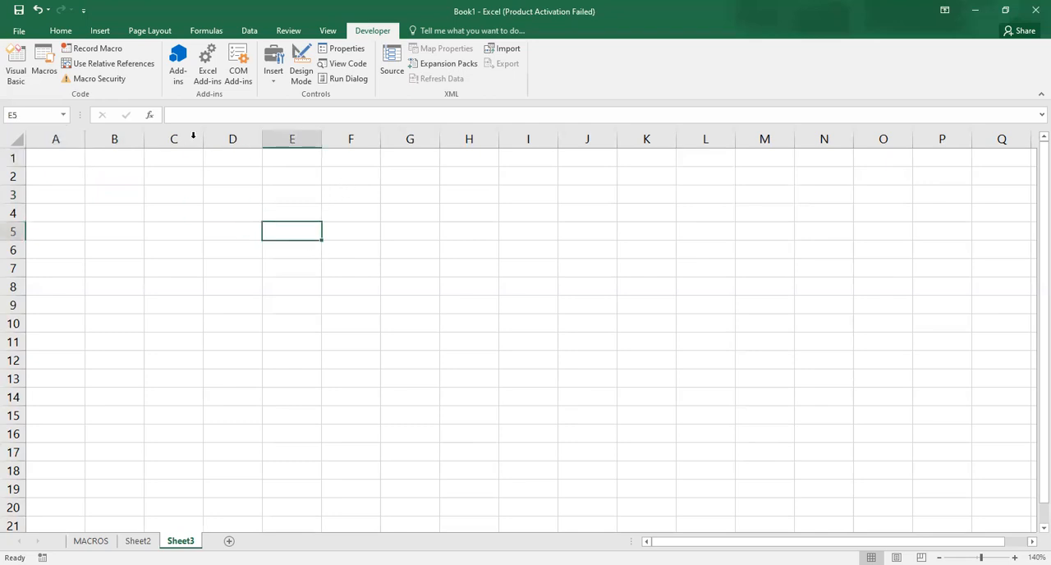
- Start recording a macro named Gridl_on, stored in this workbook
left_click(85, 54)
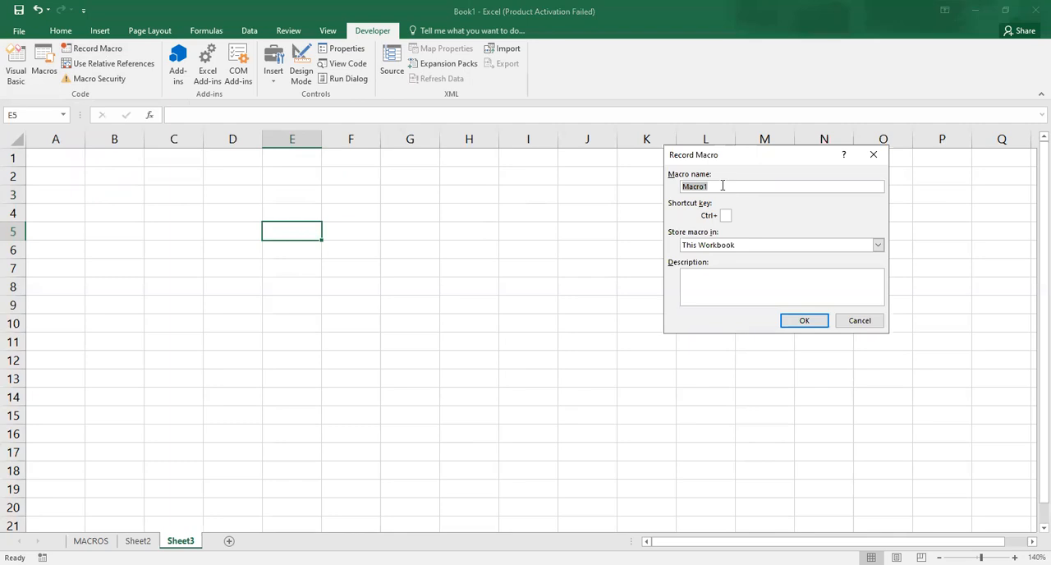
type("Gridlon")
key("BackSpace")
key("BackSpace")
type("_on")
left_click(795, 322)
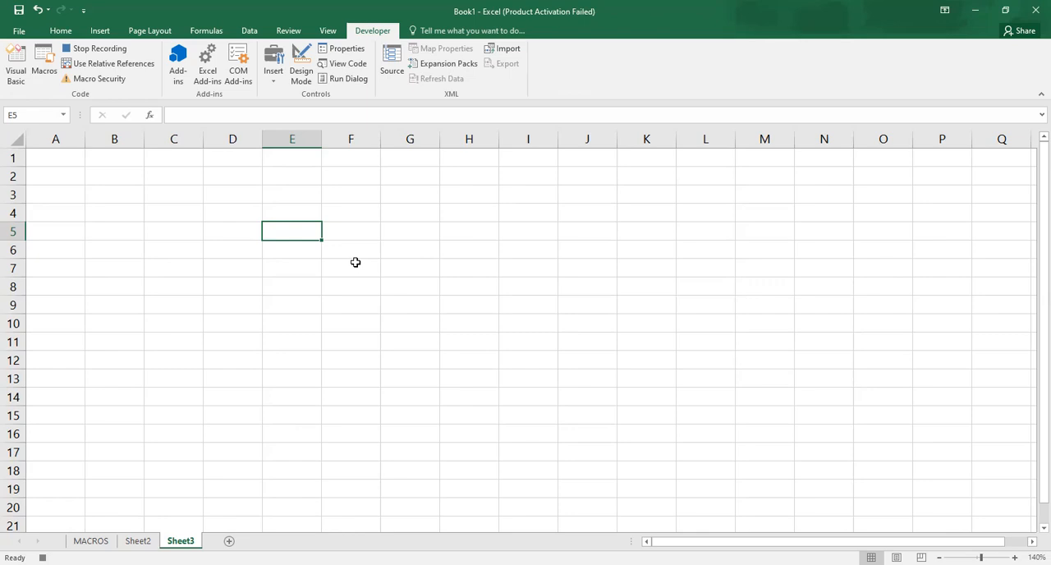
- Select cell F7, hide the worksheet's gridlines as the recorded action, and stop the macro recording
left_click(355, 262)
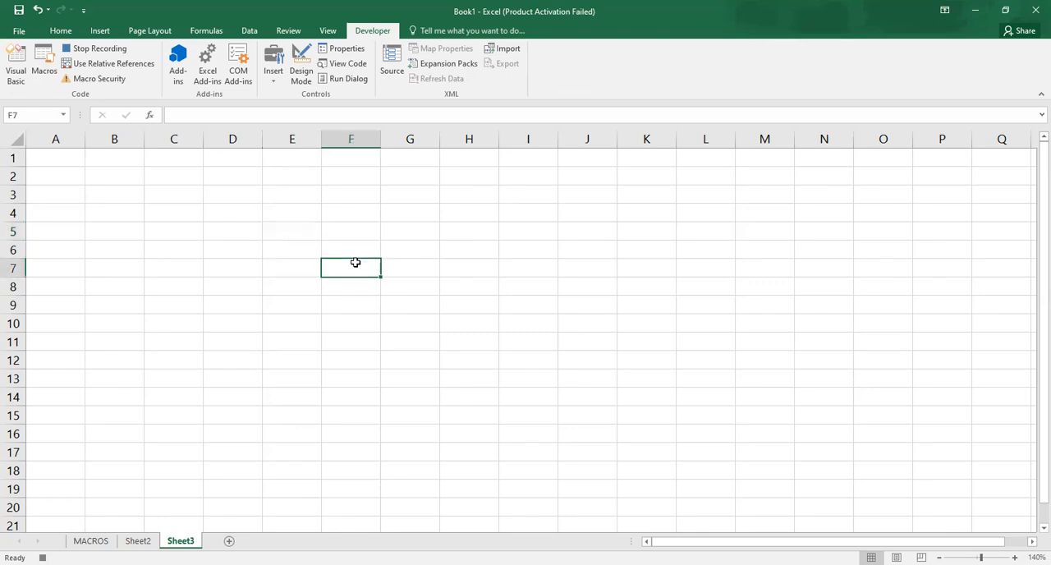
left_click(102, 33)
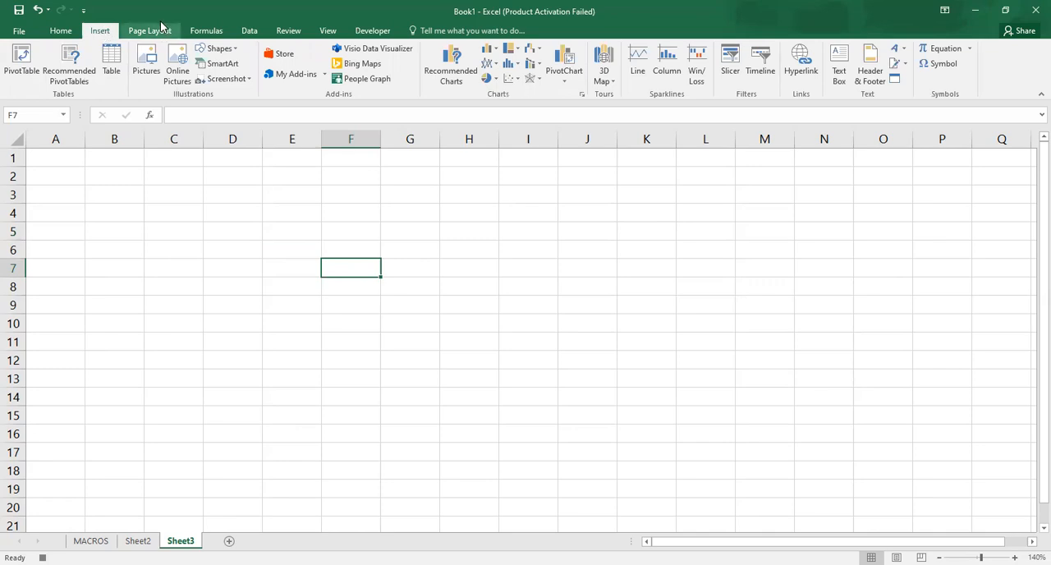
left_click(206, 35)
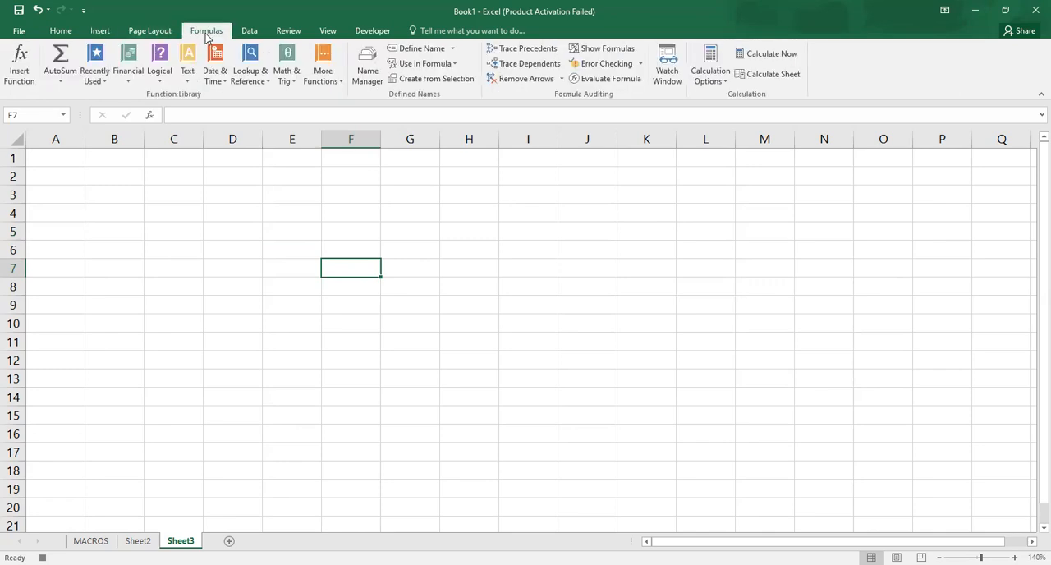
left_click(161, 35)
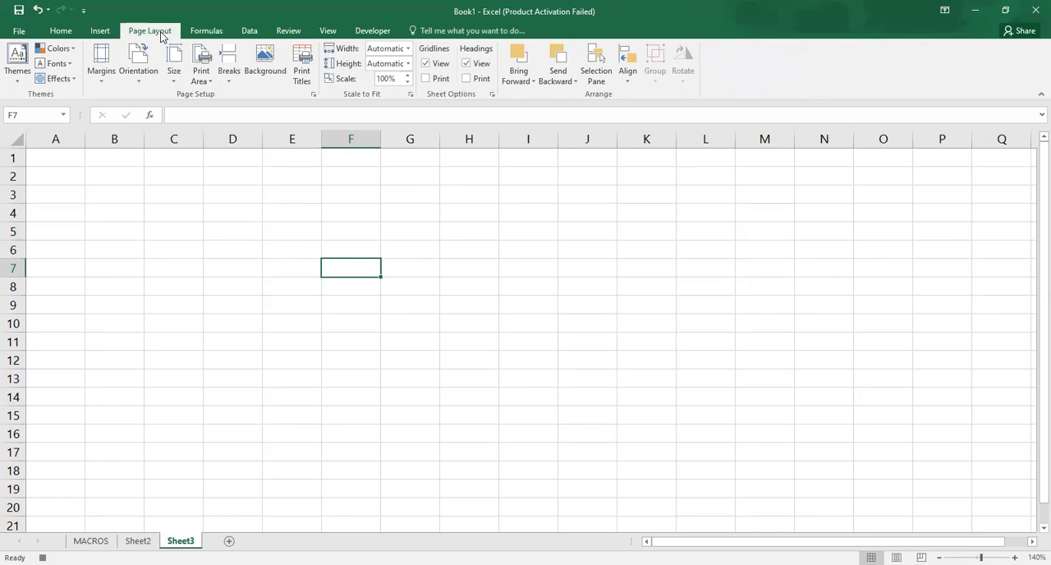
left_click(425, 64)
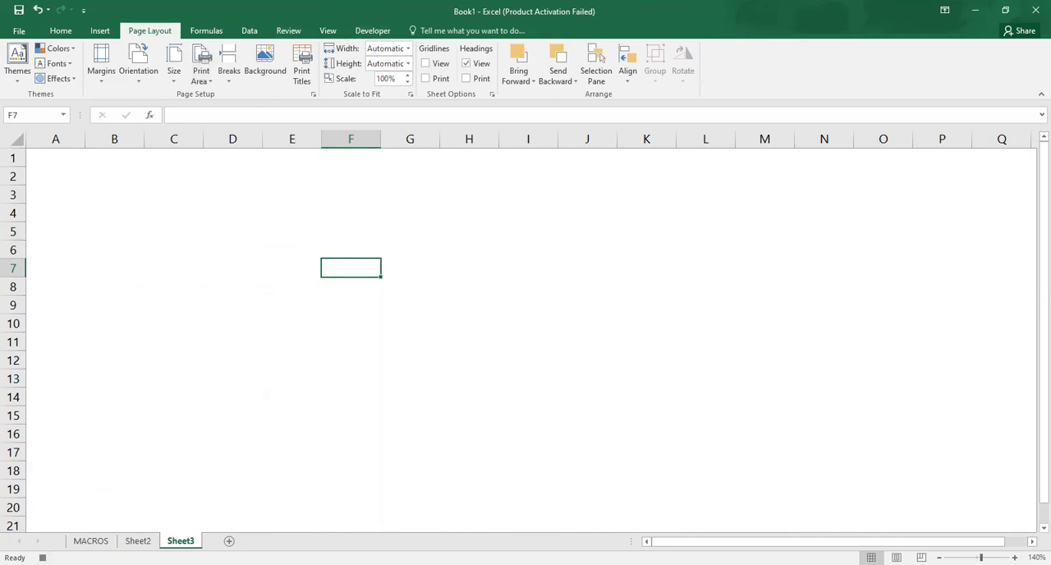
left_click(42, 558)
left_click(222, 303)
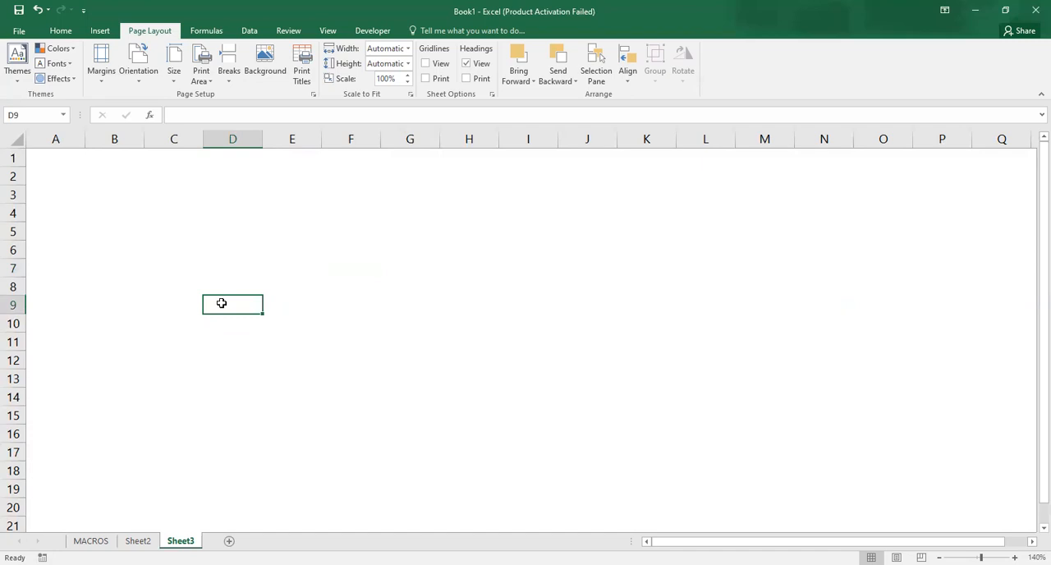
left_click(357, 262)
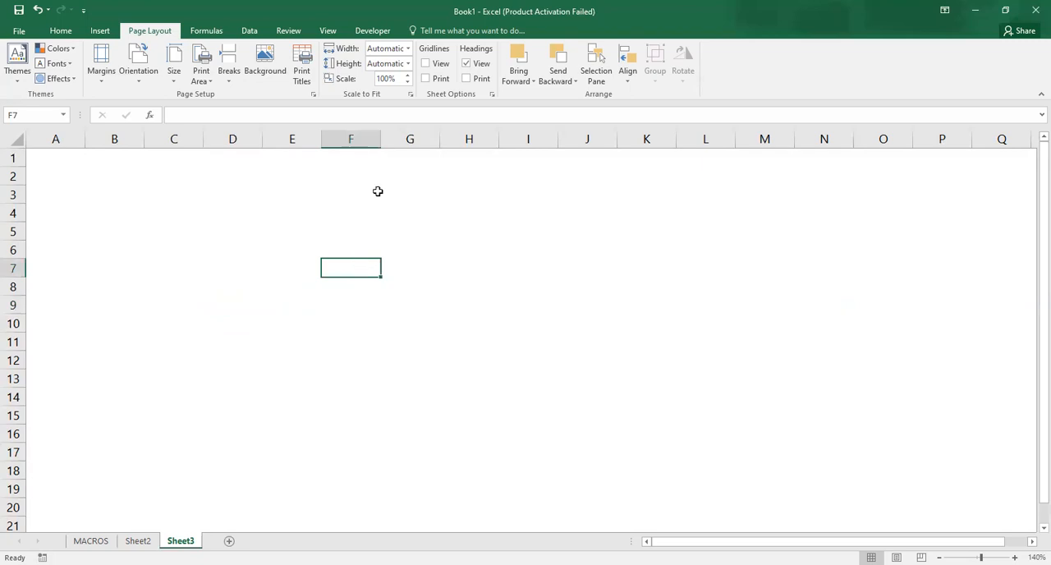
- Start recording a second macro named Gridline_on, stored in this workbook
left_click(372, 30)
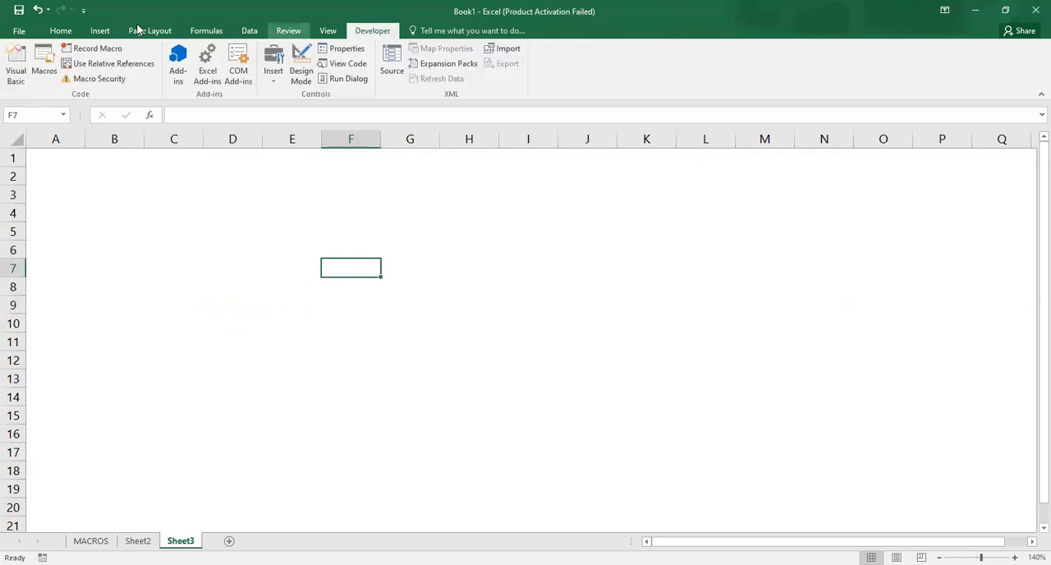
left_click(107, 51)
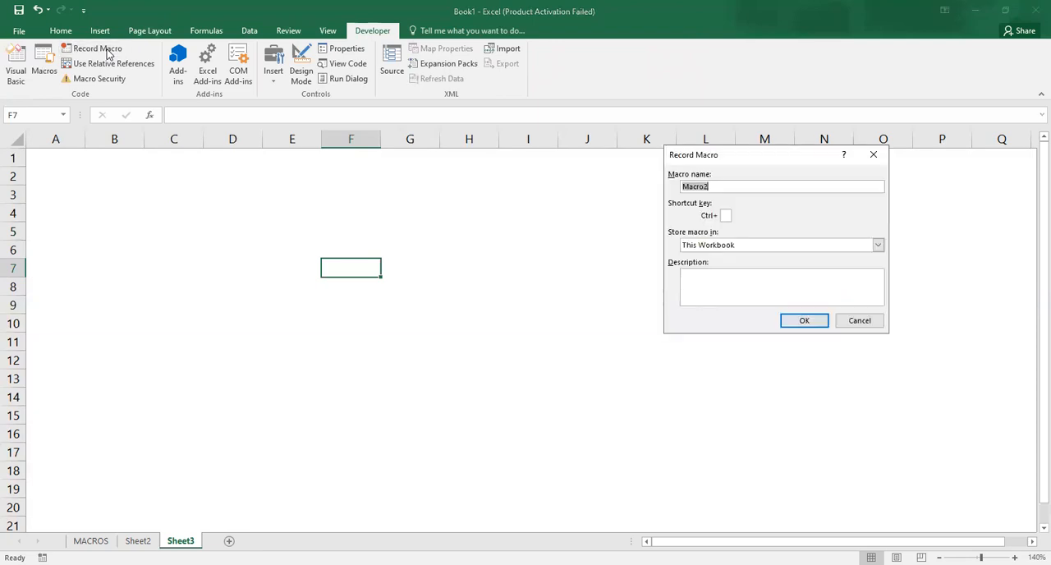
type("Gride_")
key("BackSpace")
key("BackSpace")
type("line_on")
left_click(792, 323)
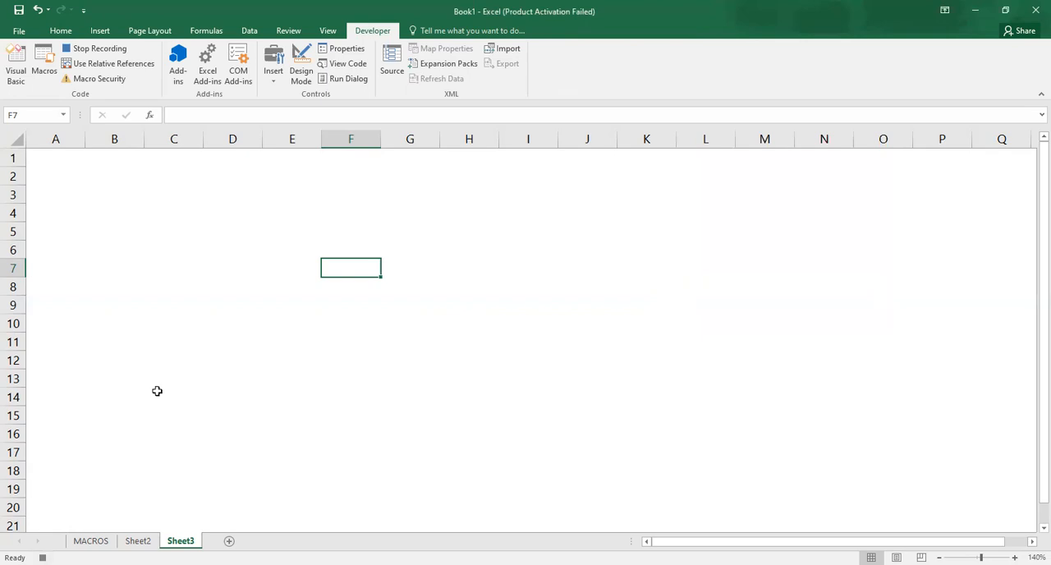
- Show the worksheet's gridlines again as the recorded action and stop the macro recording
left_click(149, 32)
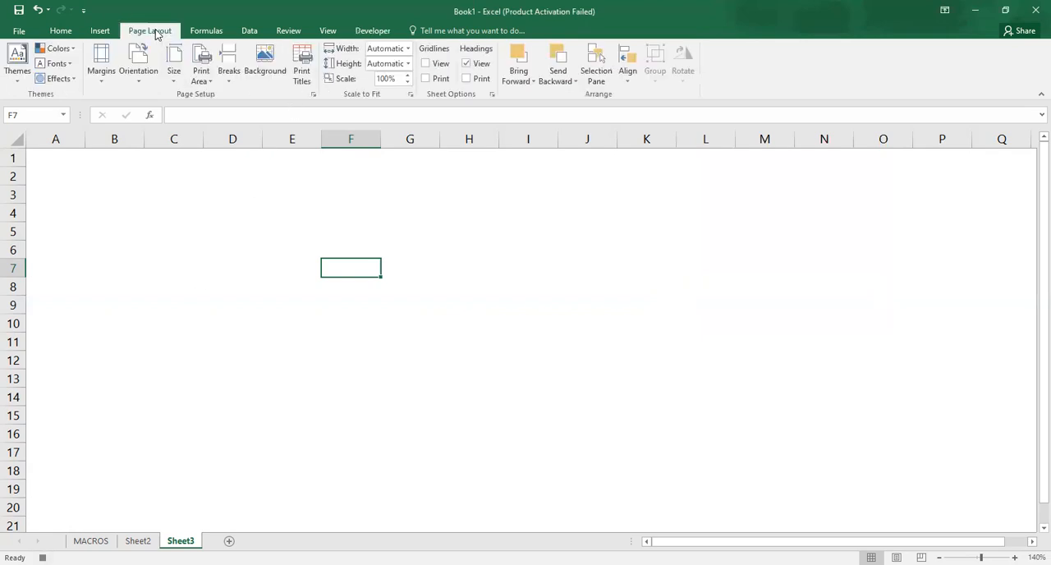
left_click(426, 66)
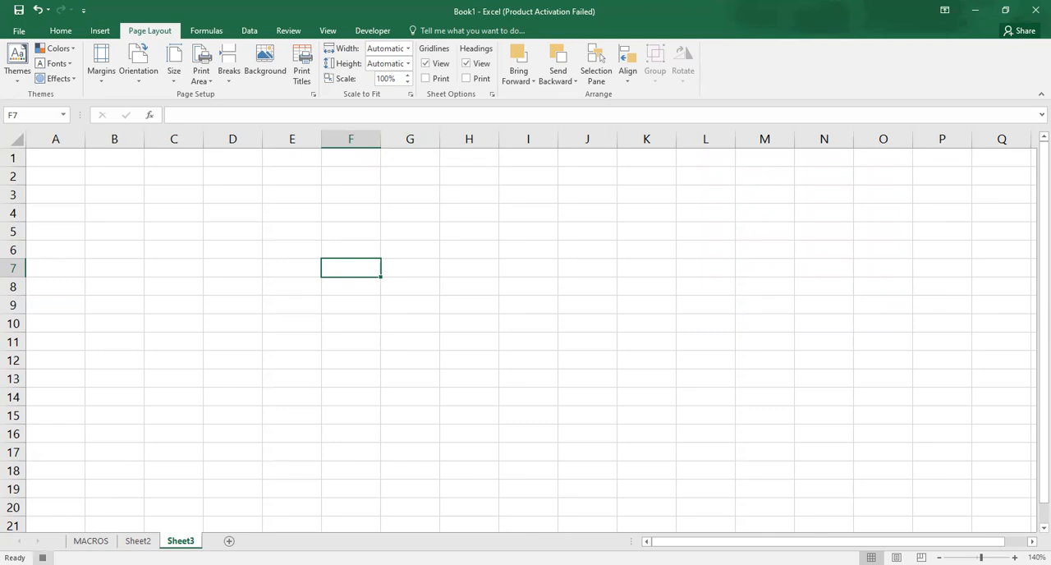
left_click(42, 557)
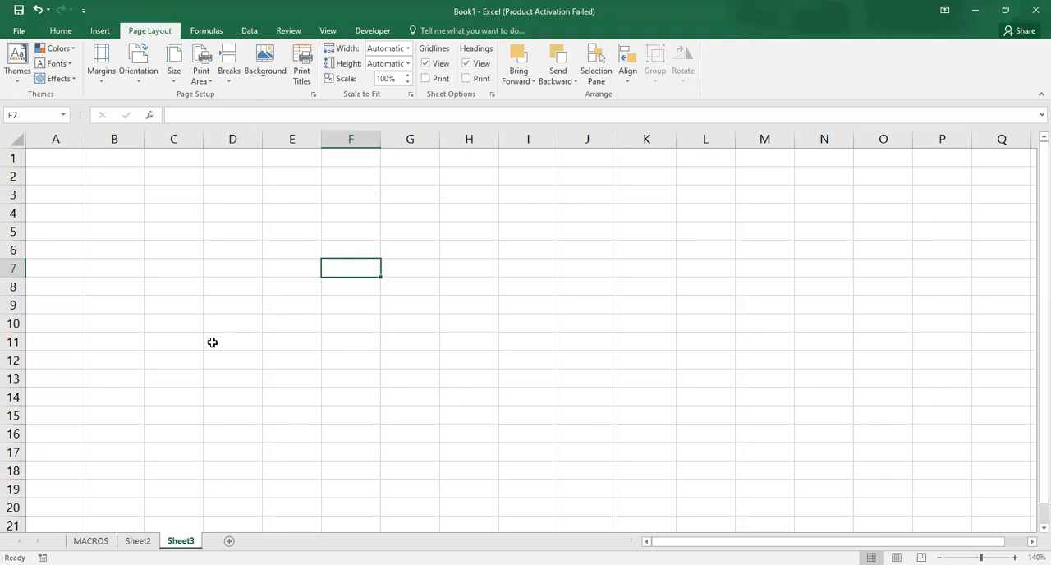
- Insert a rectangle shape about 1.28" wide and 0.51" high over cells F4 to H6
left_click(97, 32)
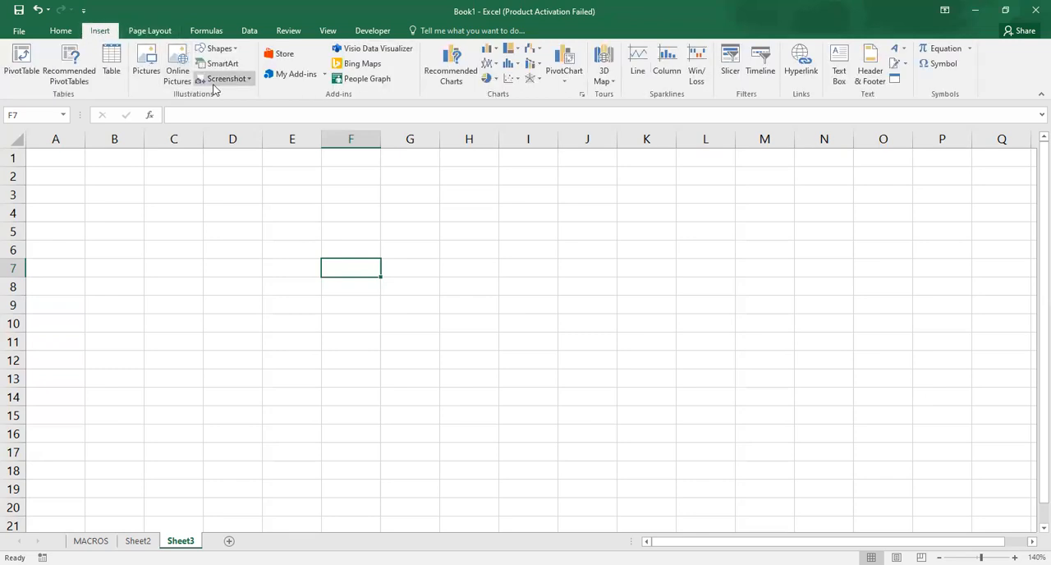
left_click(231, 51)
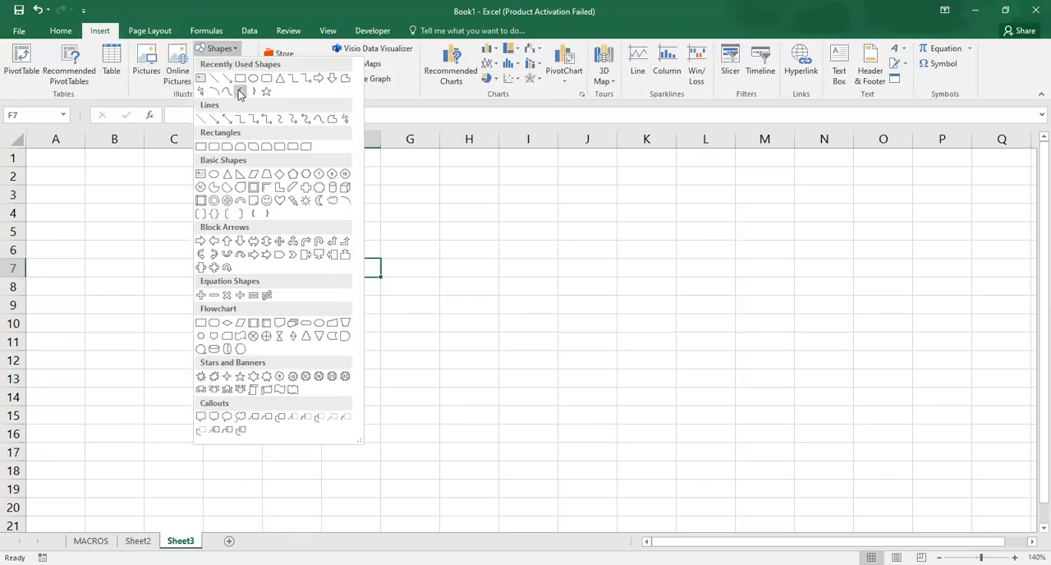
left_click(201, 147)
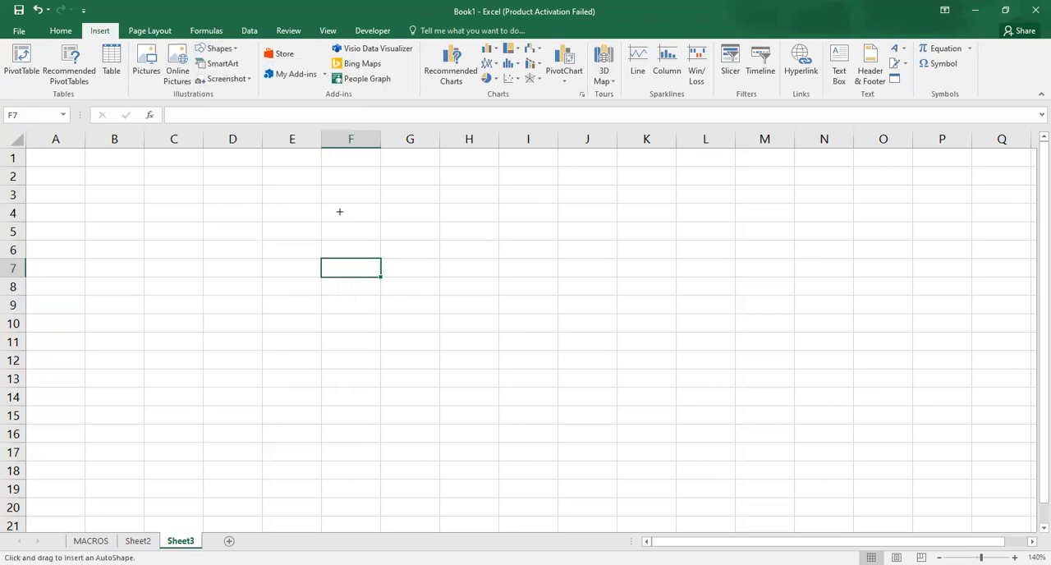
mouse_move(340, 212)
left_mouse_down()
mouse_move(446, 241)
mouse_move(453, 257)
left_mouse_up()
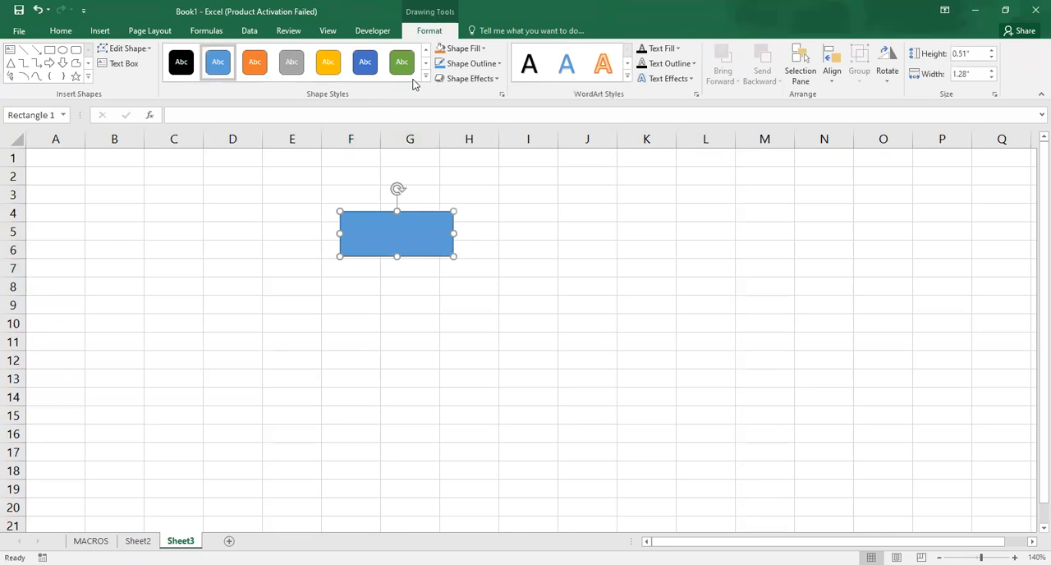
- Give the rectangle a black outline and an outer shadow that falls below it
left_click(472, 65)
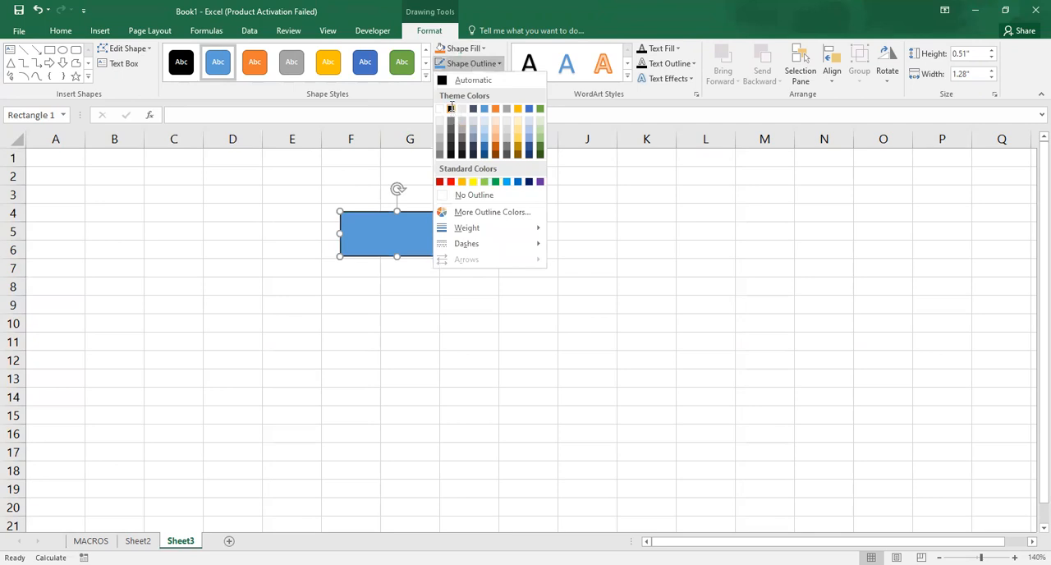
left_click(451, 108)
left_click(466, 77)
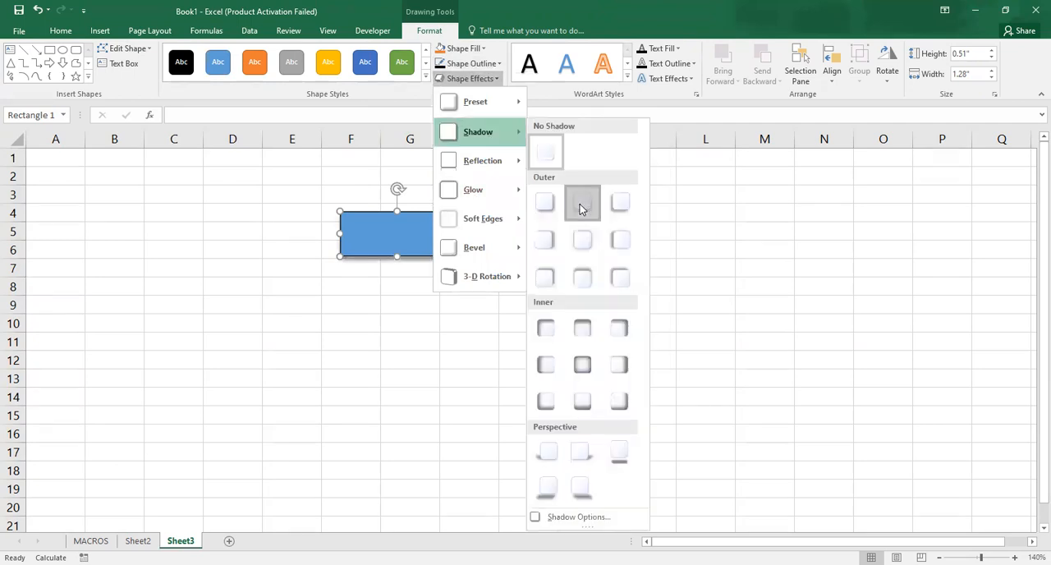
left_click(582, 206)
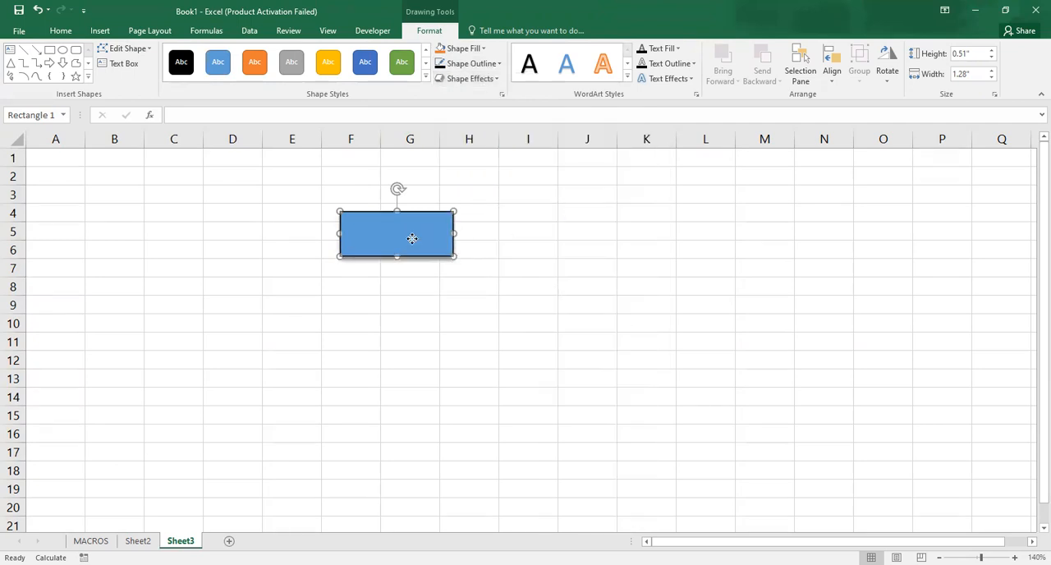
left_click_drag(412, 238, 408, 240)
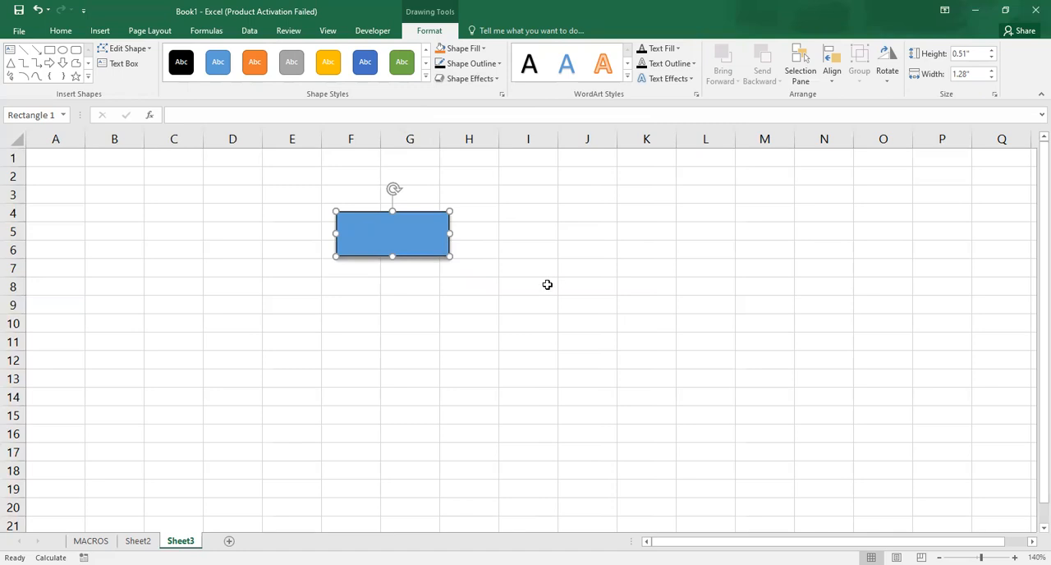
left_click(547, 285)
left_click(420, 235)
right_click(420, 236)
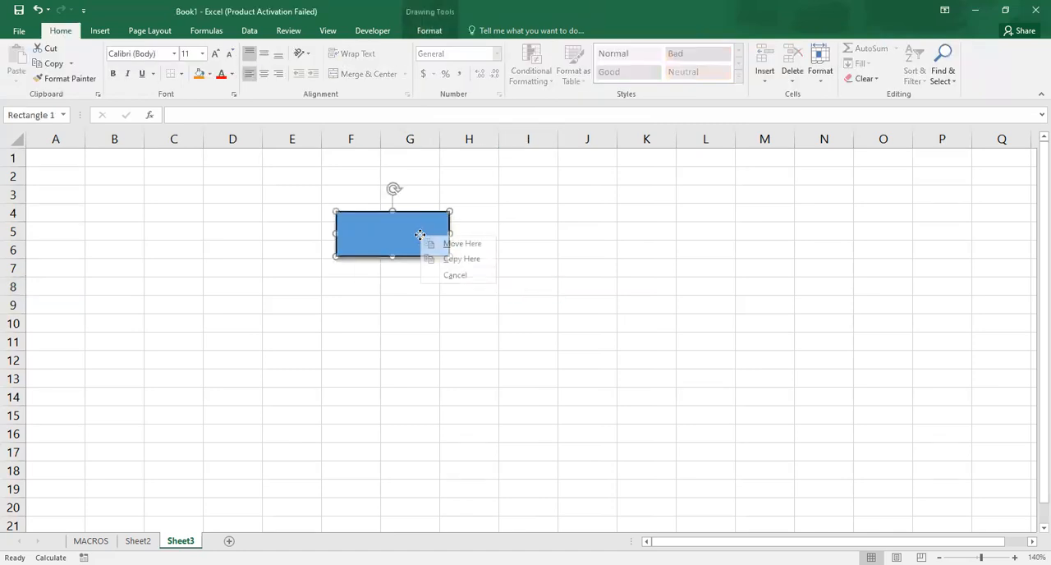
left_click(407, 235)
right_click(408, 234)
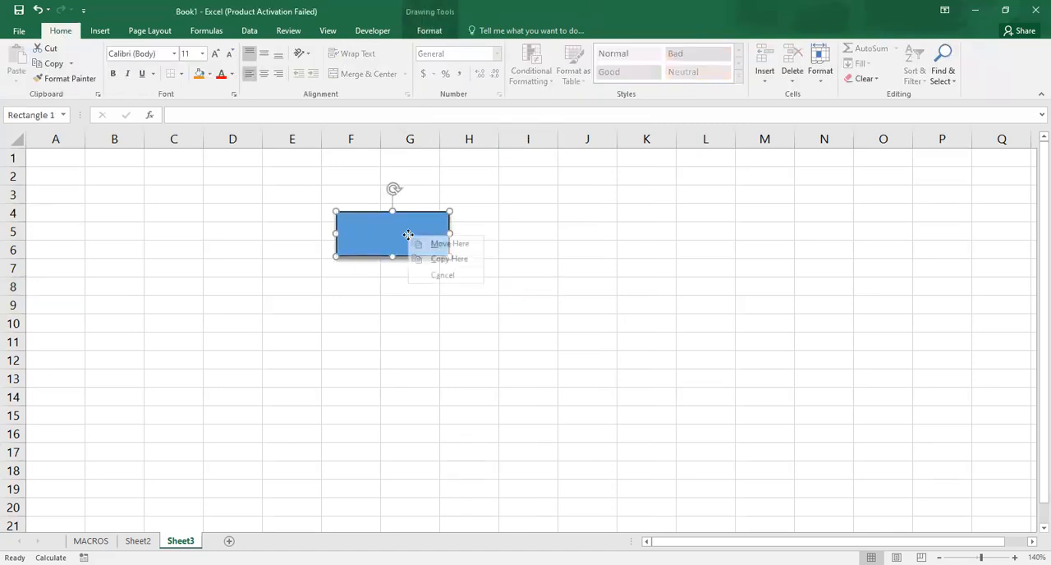
left_click(402, 235)
left_click_drag(387, 228, 390, 230)
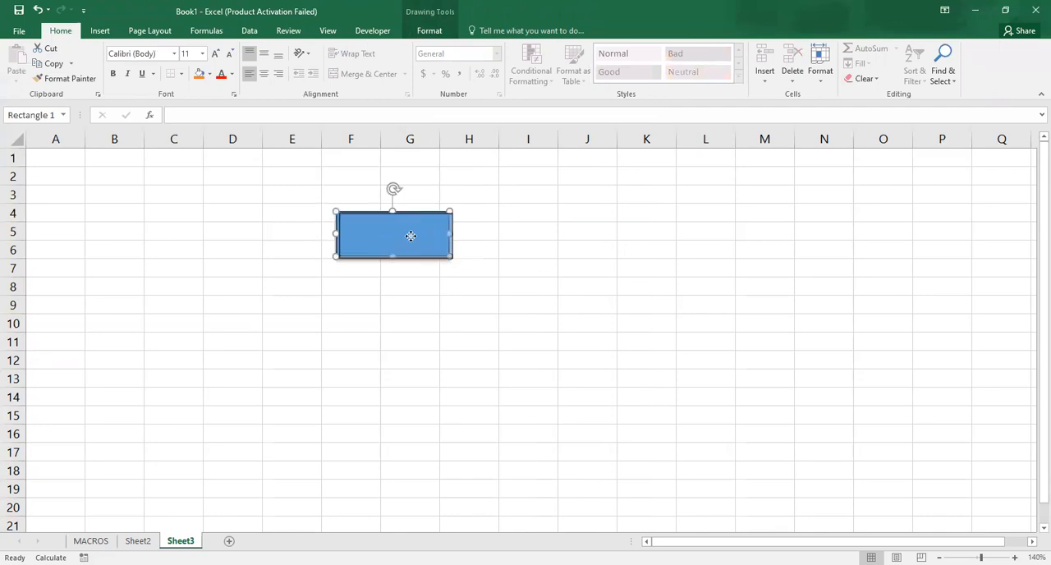
- Add the text "Gridekine On" to the blue rectangle
left_click(463, 174)
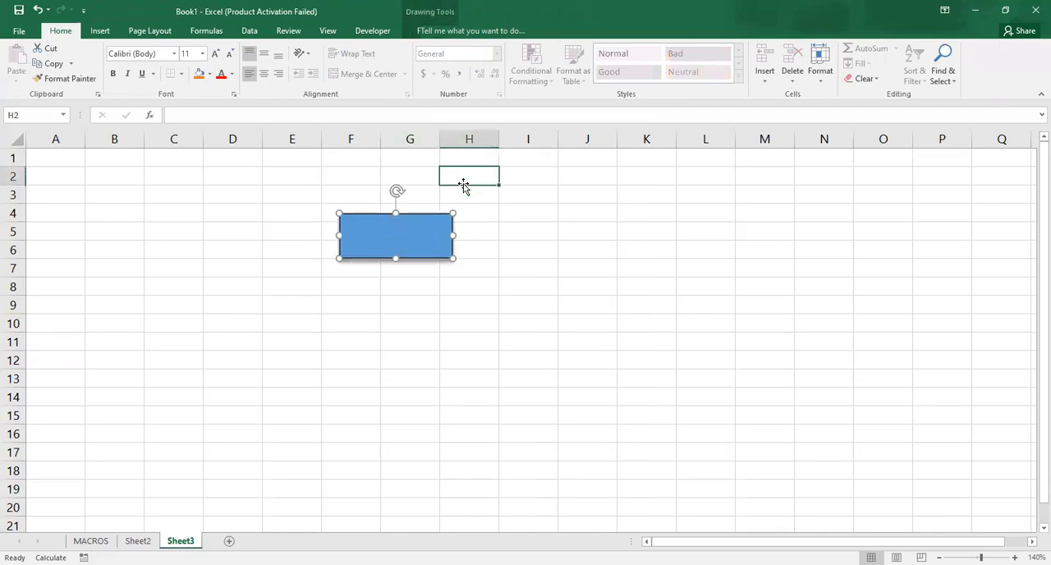
left_click(389, 234)
right_click(387, 235)
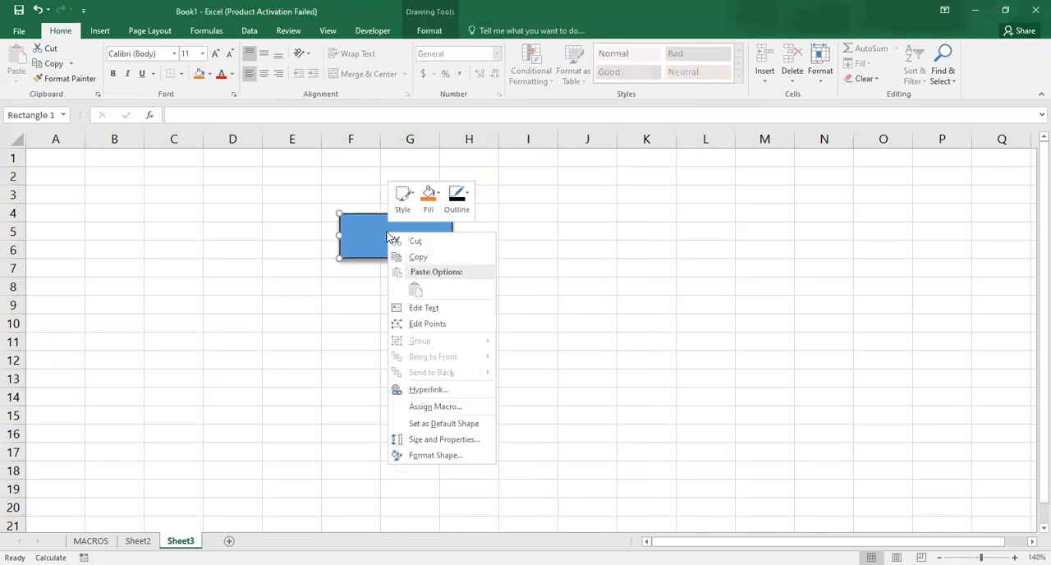
left_click(429, 311)
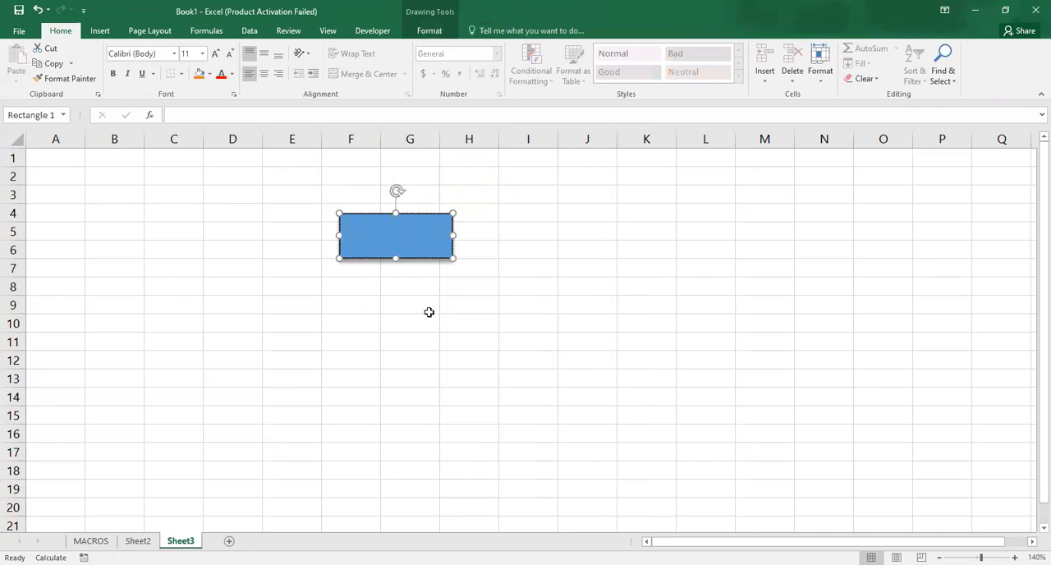
type("Gridekine On")
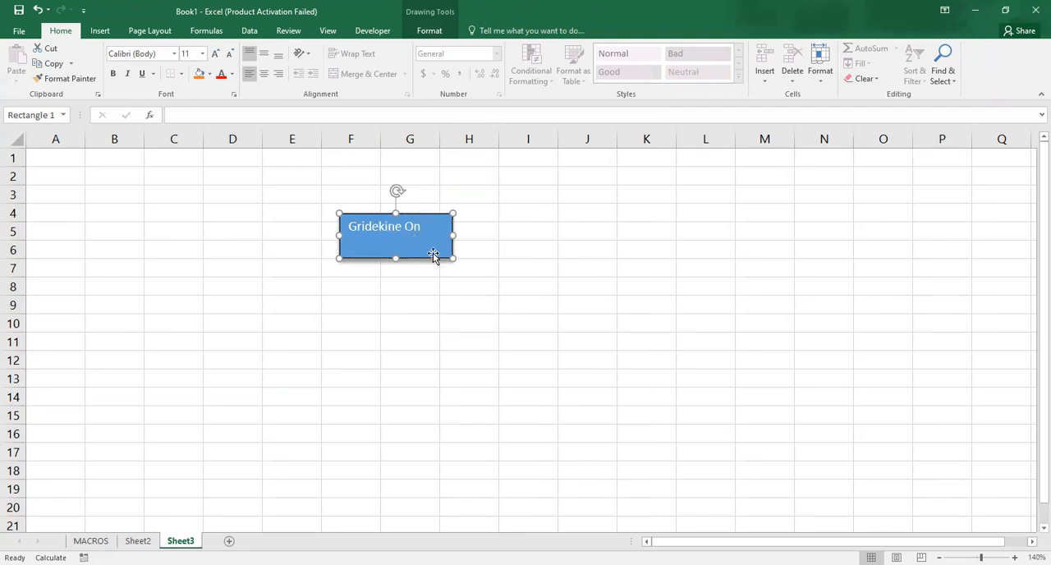
- Duplicate the "Gridekine On" rectangle and place the copy just below the original, over cells F8 to H10
key("ctrl+c")
key("ctrl+v")
left_click_drag(435, 258, 421, 306)
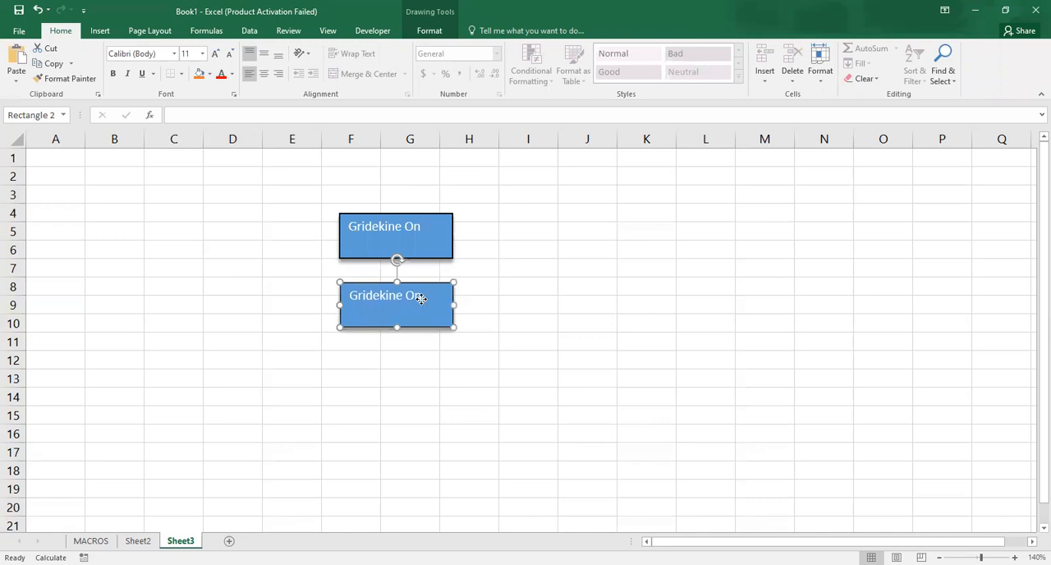
double_click(421, 298)
left_click(423, 294)
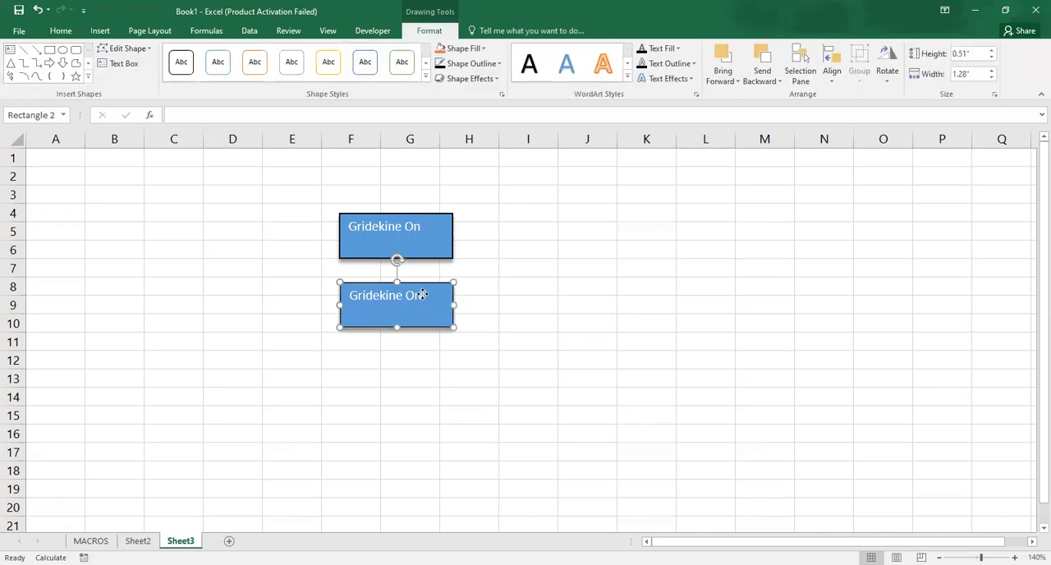
mouse_move(423, 294)
left_mouse_down()
mouse_move(453, 336)
mouse_move(427, 296)
left_mouse_up()
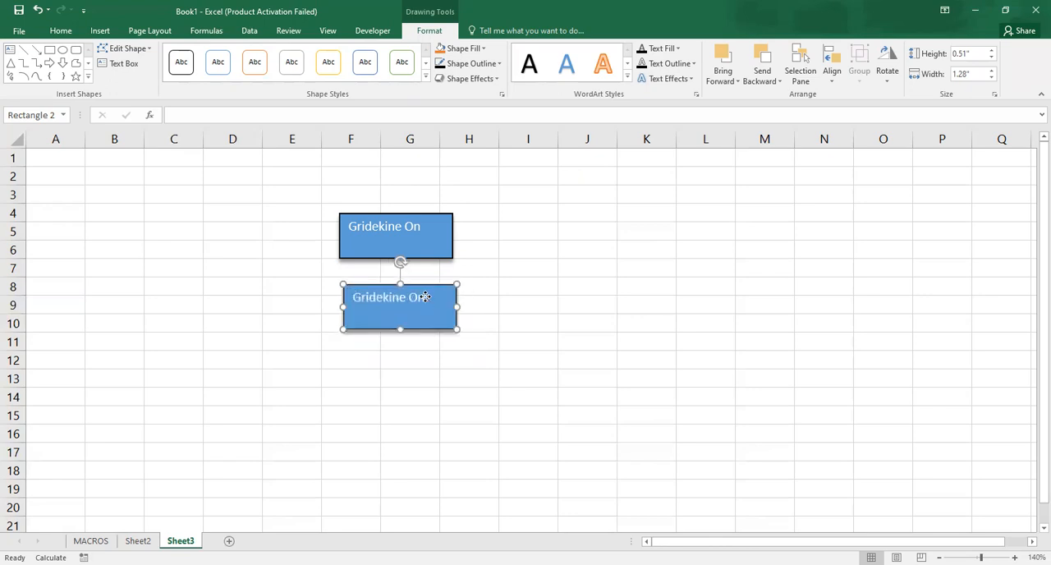
- Change the lower rectangle's text to "Gridekine off"
left_click(570, 271)
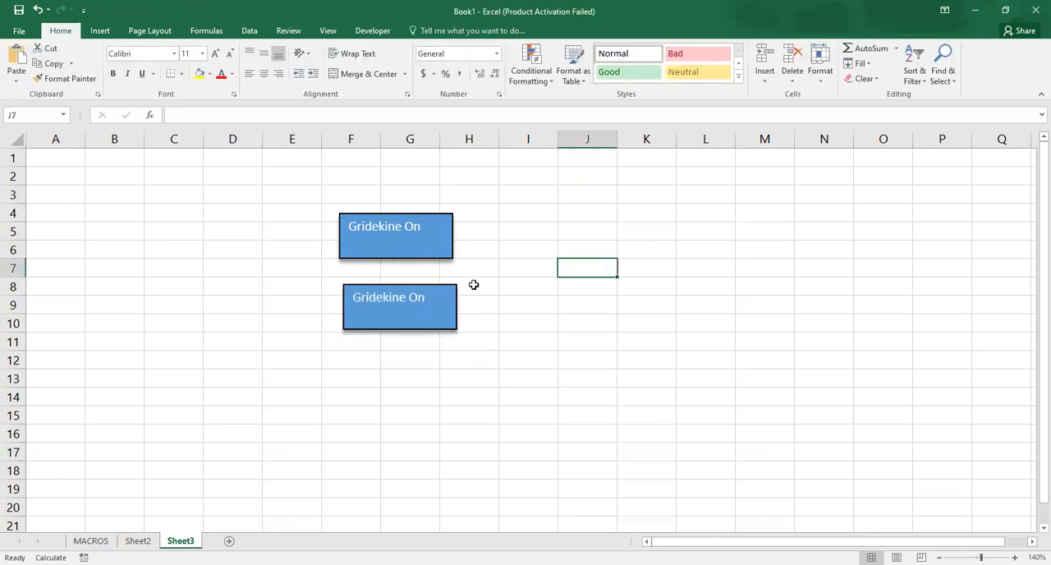
left_click(422, 297)
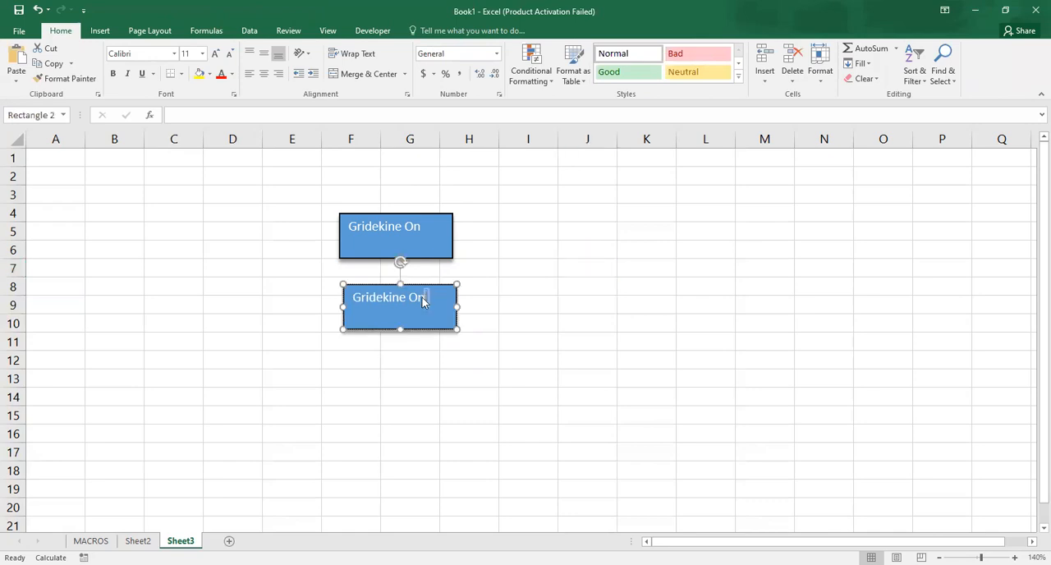
key("BackSpace")
key("BackSpace")
type("off")
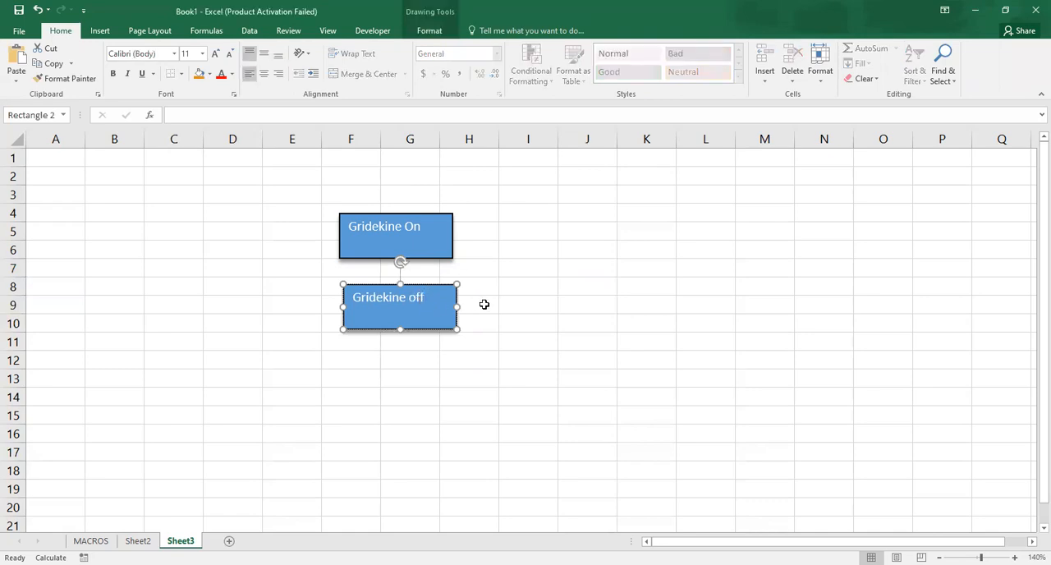
left_click(484, 305)
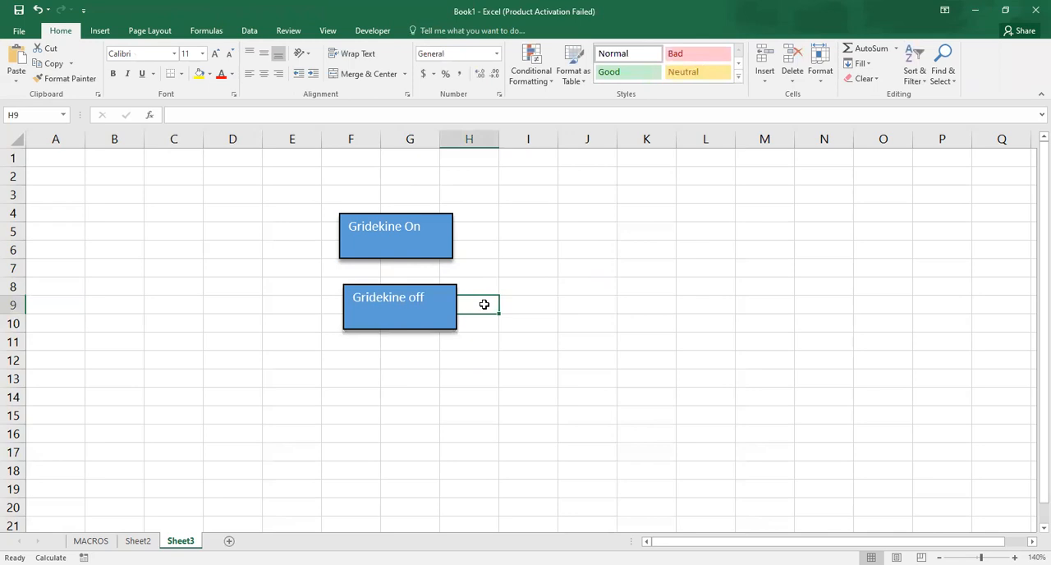
left_click(428, 245)
right_click(429, 246)
key("Escape")
left_click_drag(428, 245, 416, 242)
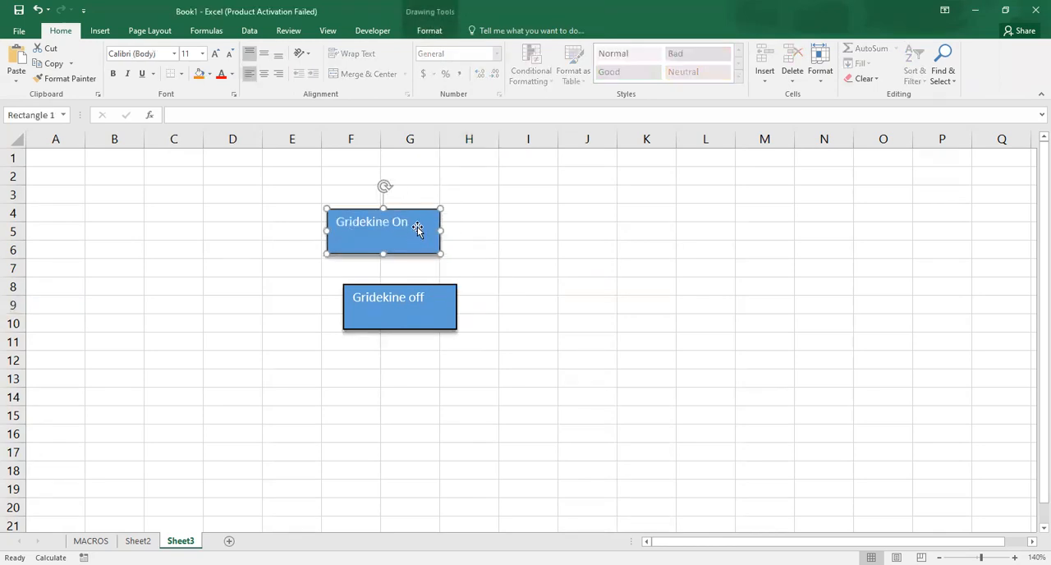
left_click(493, 229)
left_click(370, 229)
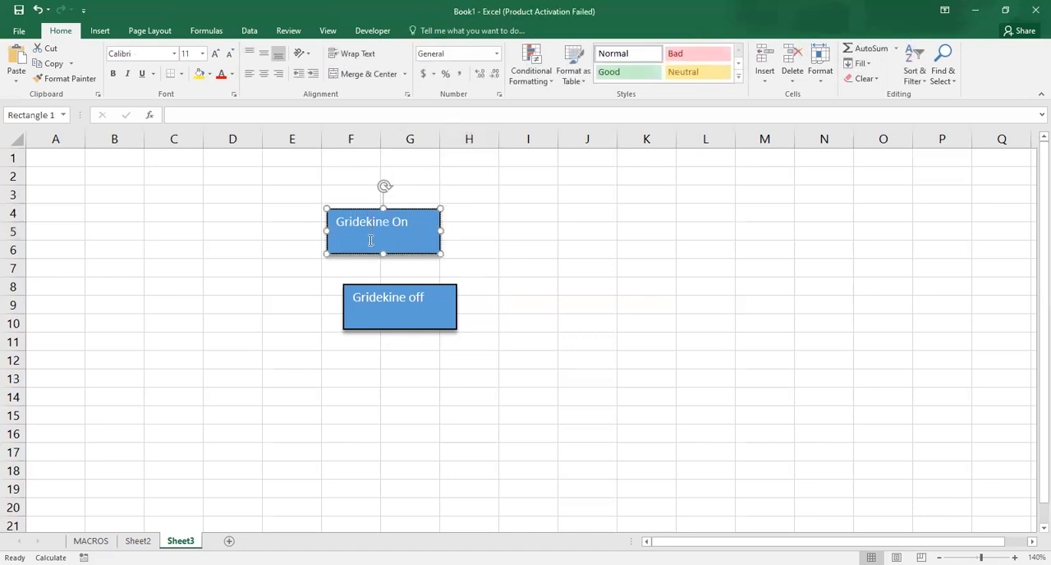
right_click(370, 240)
left_click(369, 240)
right_click(370, 240)
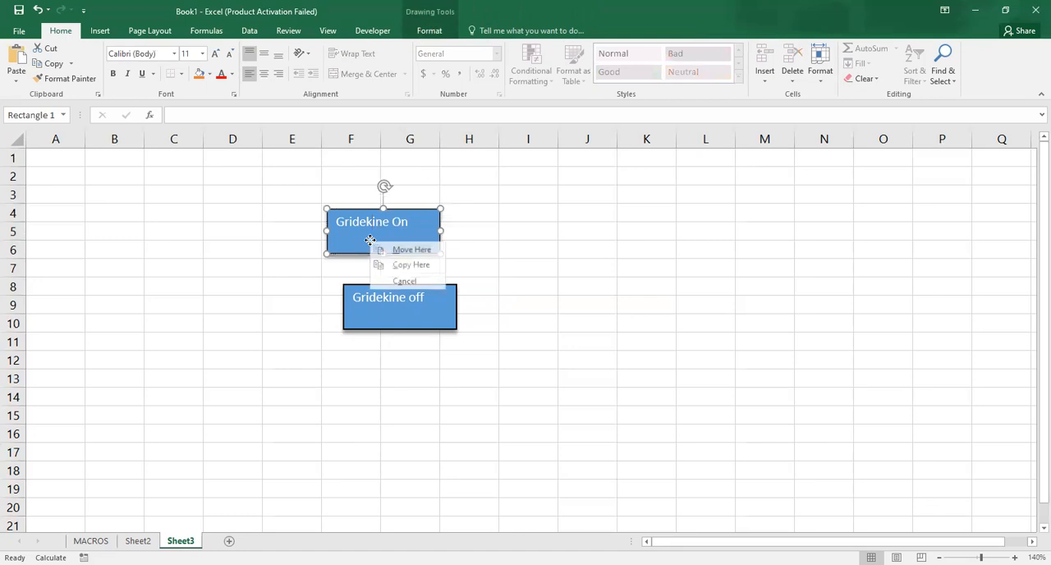
left_click(406, 246)
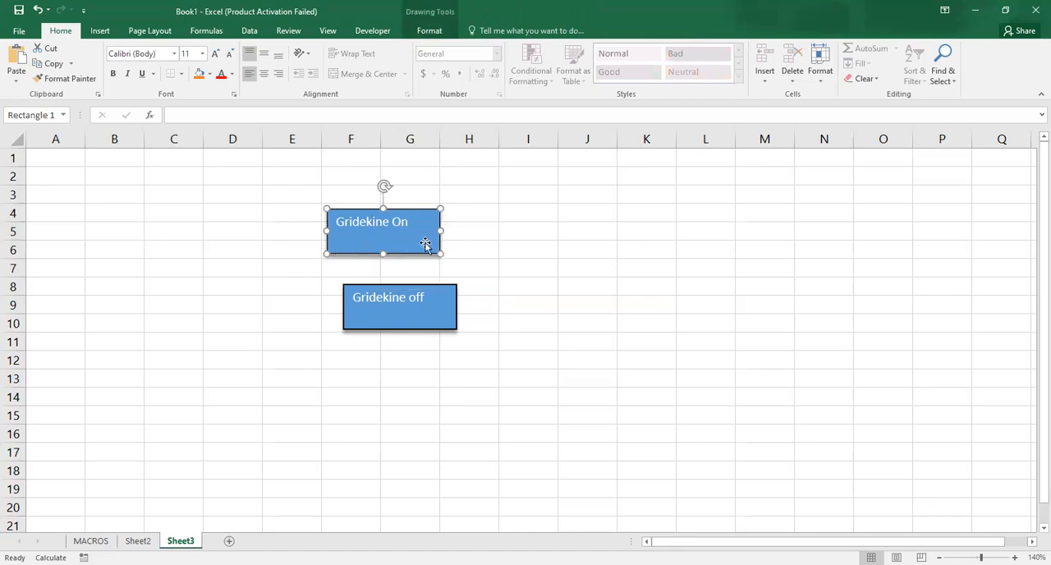
left_click(507, 253)
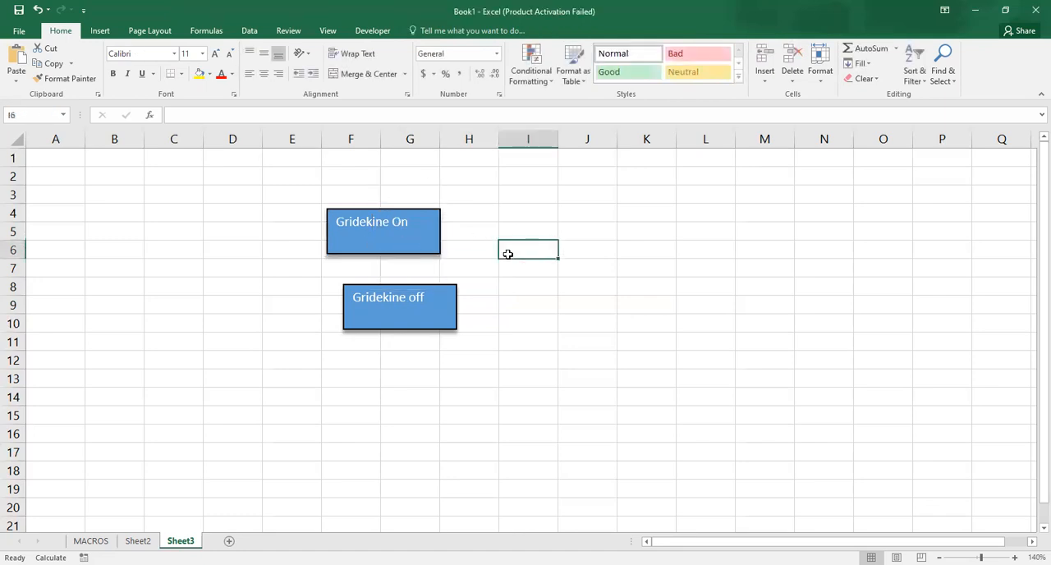
left_click(425, 237)
right_click(426, 237)
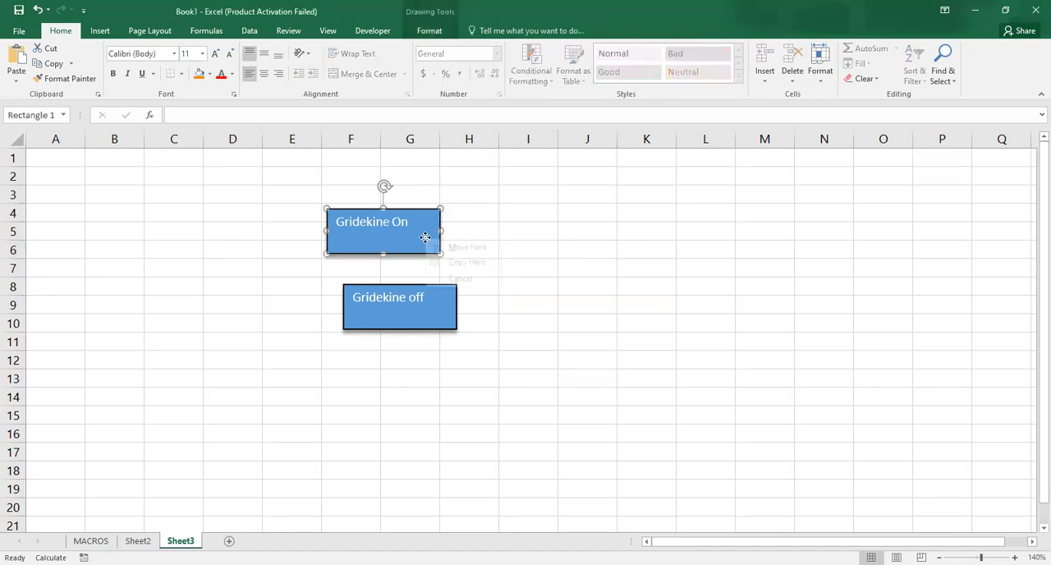
left_click_drag(425, 238, 479, 257)
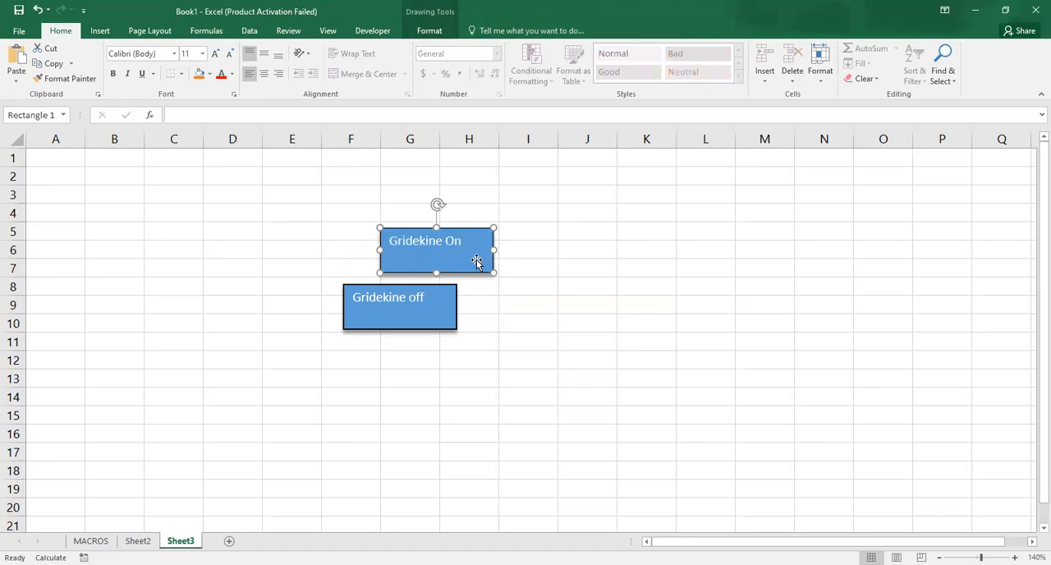
right_click(552, 265)
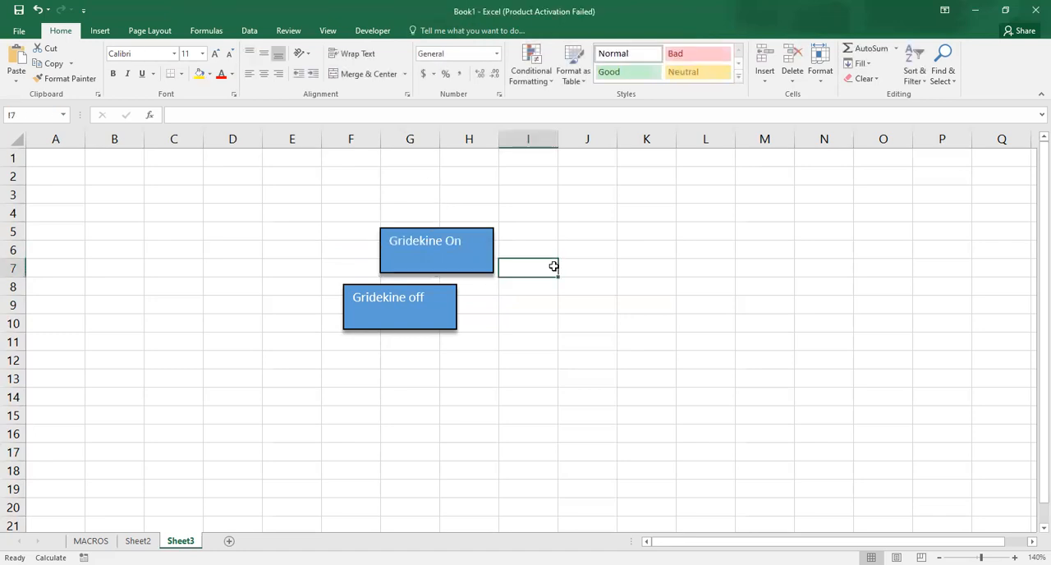
- Move the "Gridekine On" rectangle over cells F5 to H7, just above the "Gridekine off" rectangle
left_click(479, 258)
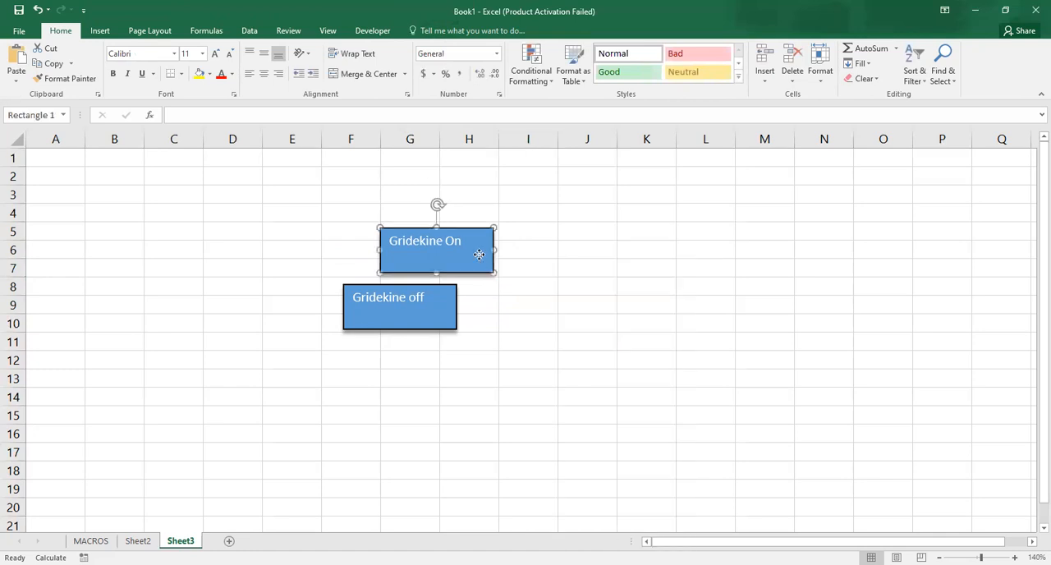
right_click(477, 257)
left_click_drag(477, 256, 454, 247)
left_click(496, 193)
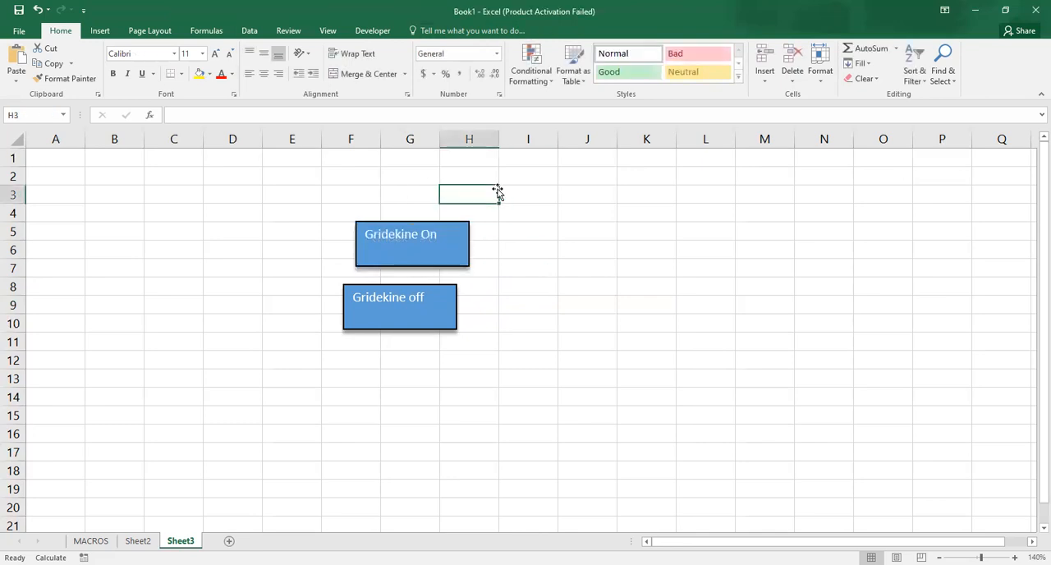
- Assign the Gridline_on macro to the "Gridekine On" rectangle and deselect the shape
left_click(430, 233)
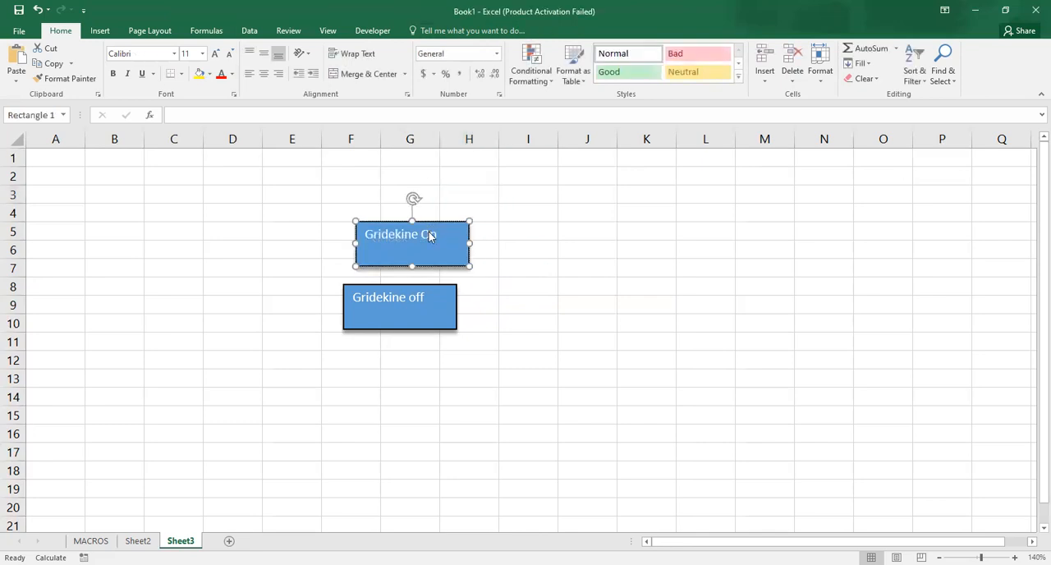
right_click(429, 234)
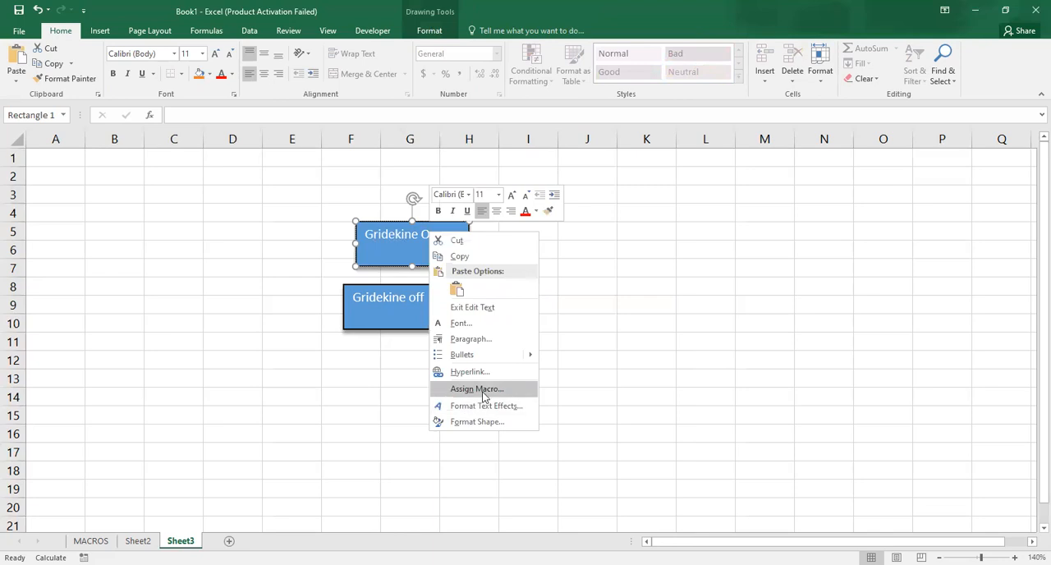
left_click(476, 388)
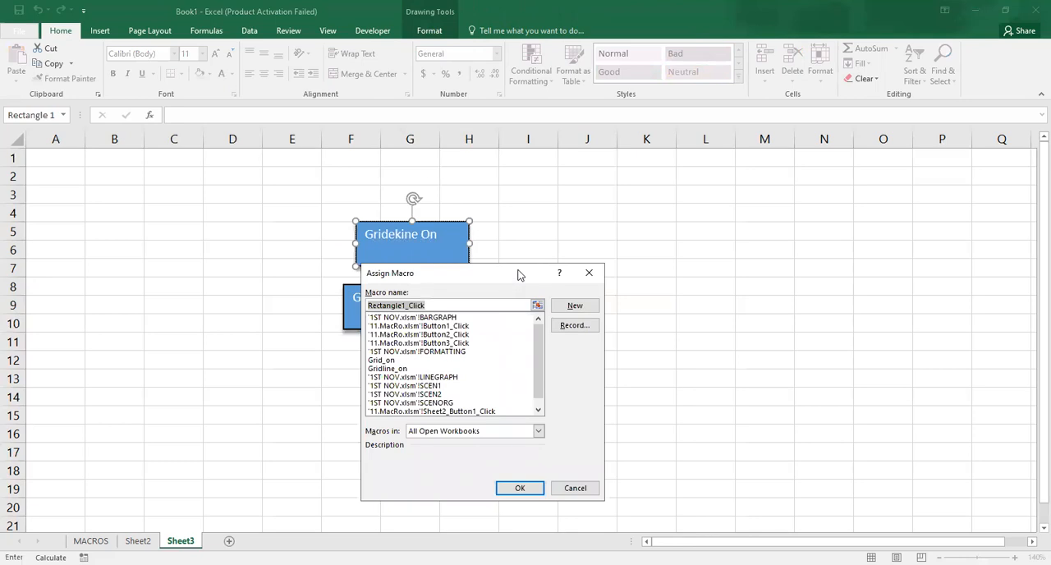
left_click_drag(518, 275, 686, 162)
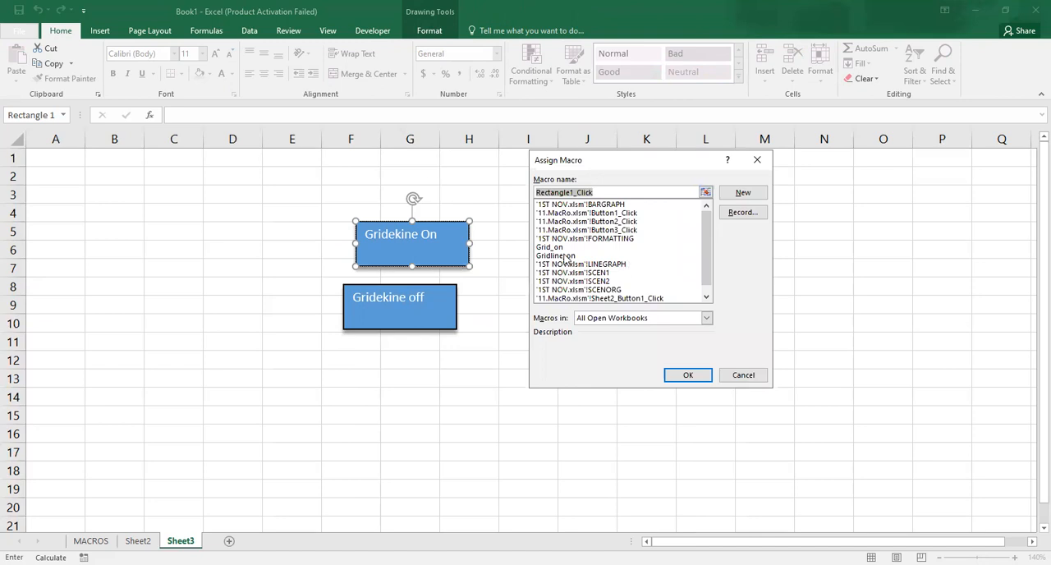
left_click(564, 256)
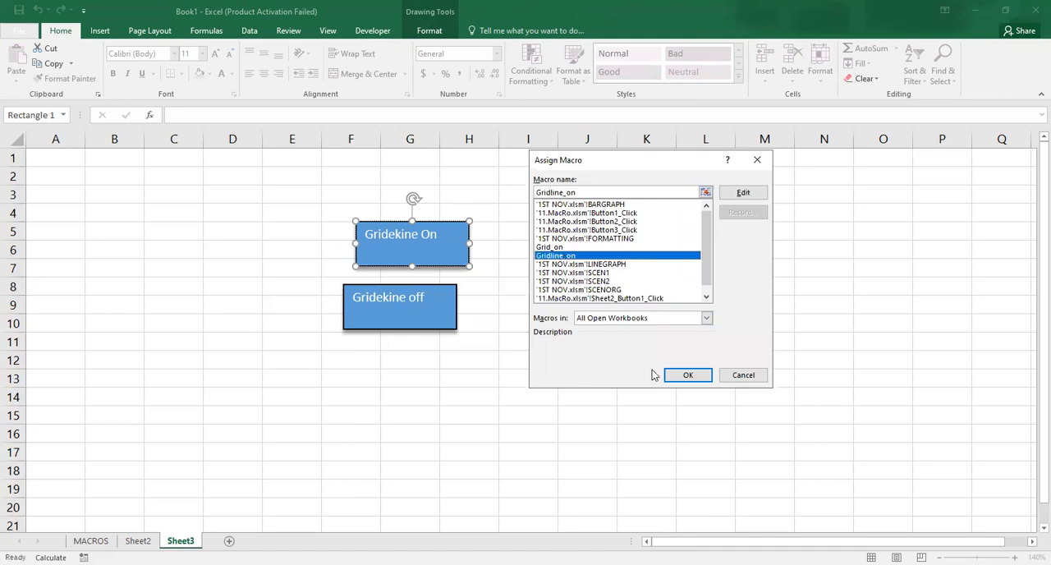
left_click(685, 378)
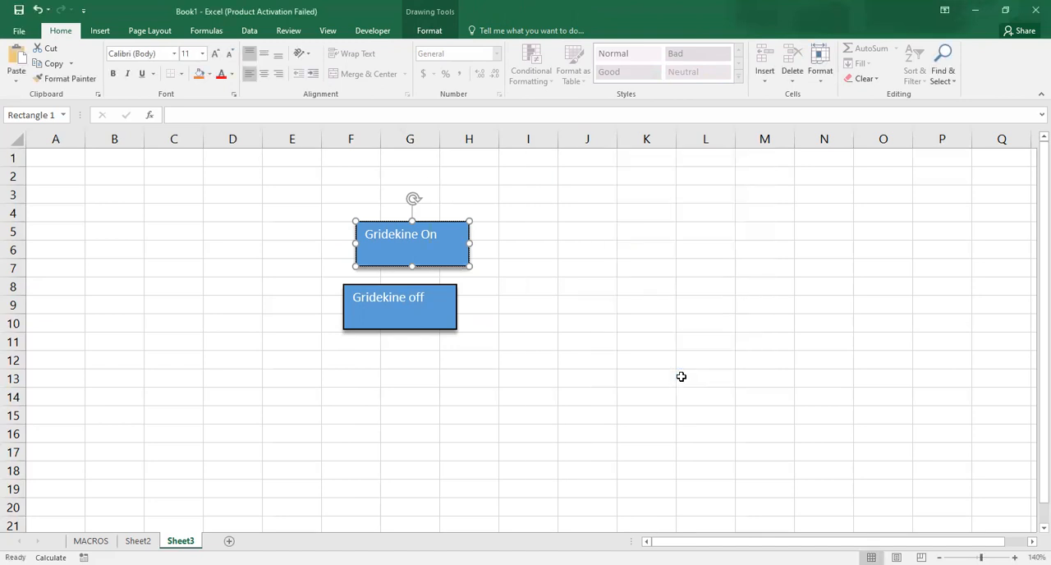
left_click(514, 362)
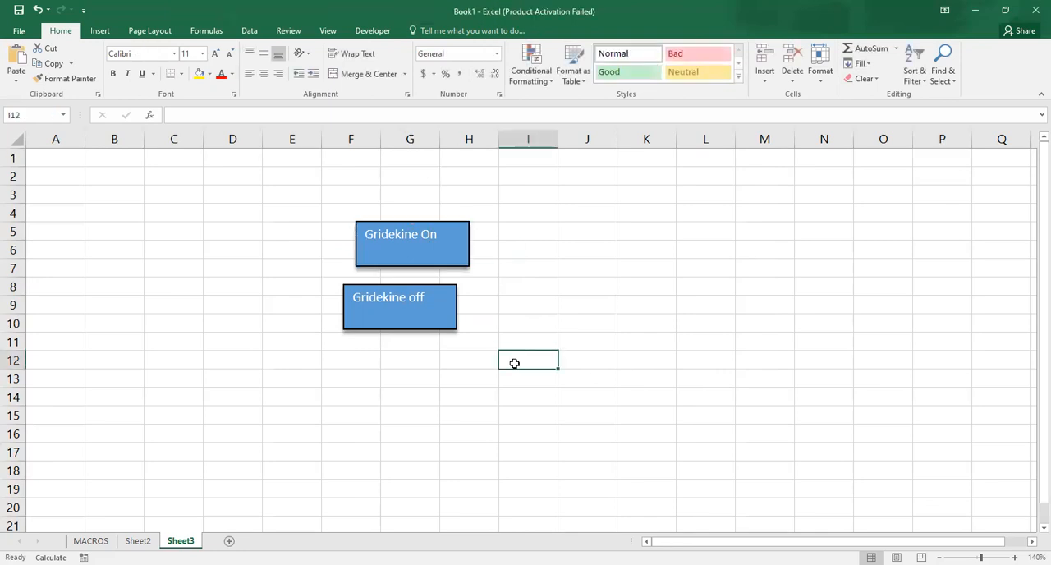
- Assign the Grid_on macro to the "Gridekine off" rectangle
left_click(433, 324)
right_click(438, 314)
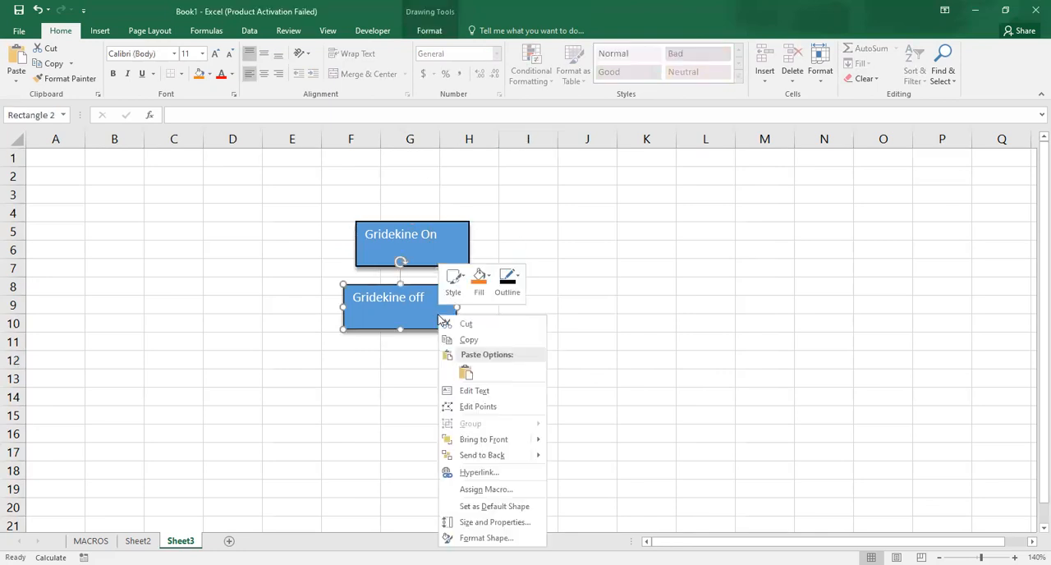
left_click(484, 489)
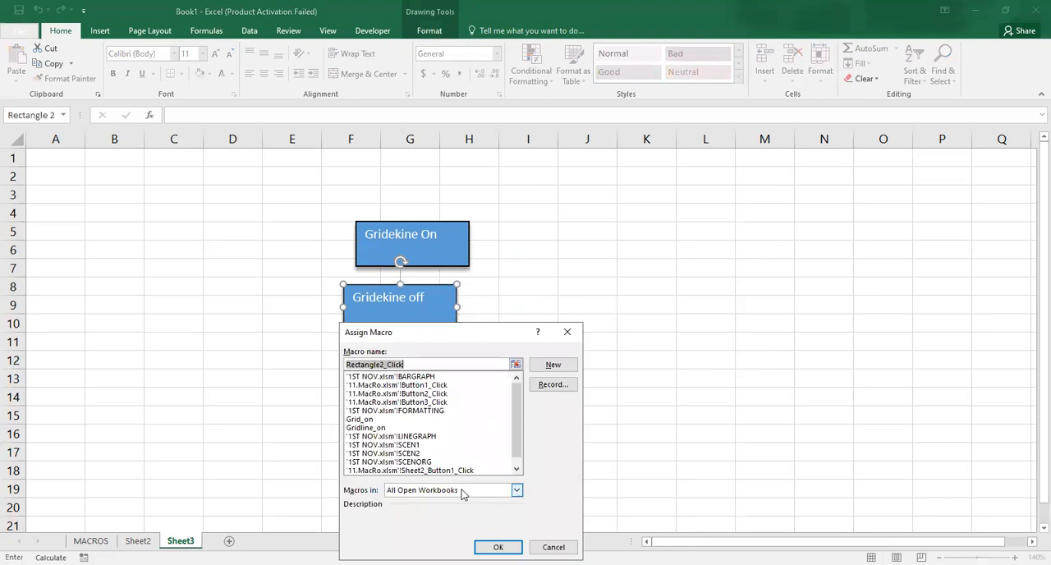
left_click(516, 472)
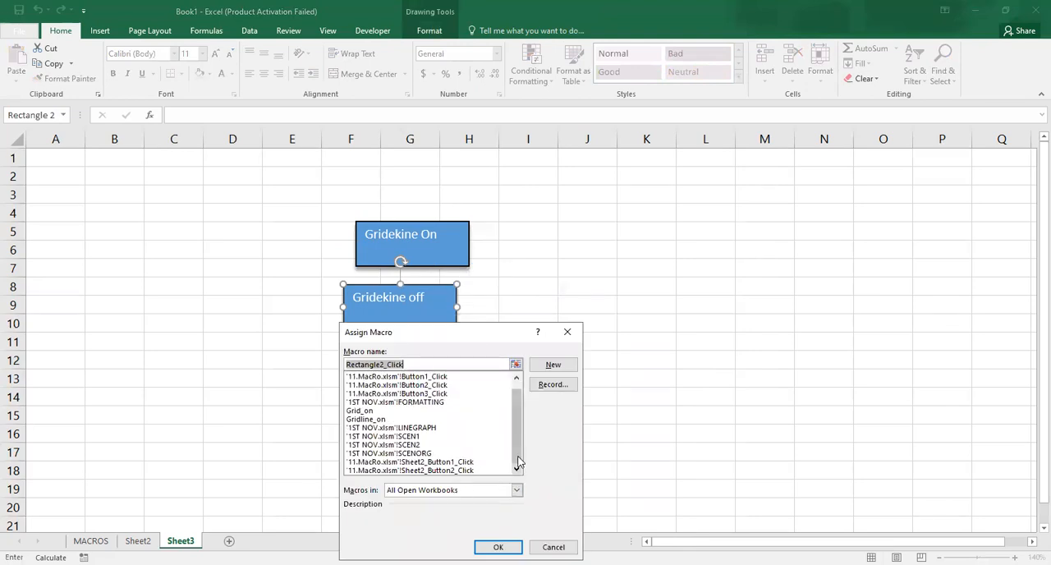
scroll(501, 443, "up", 1)
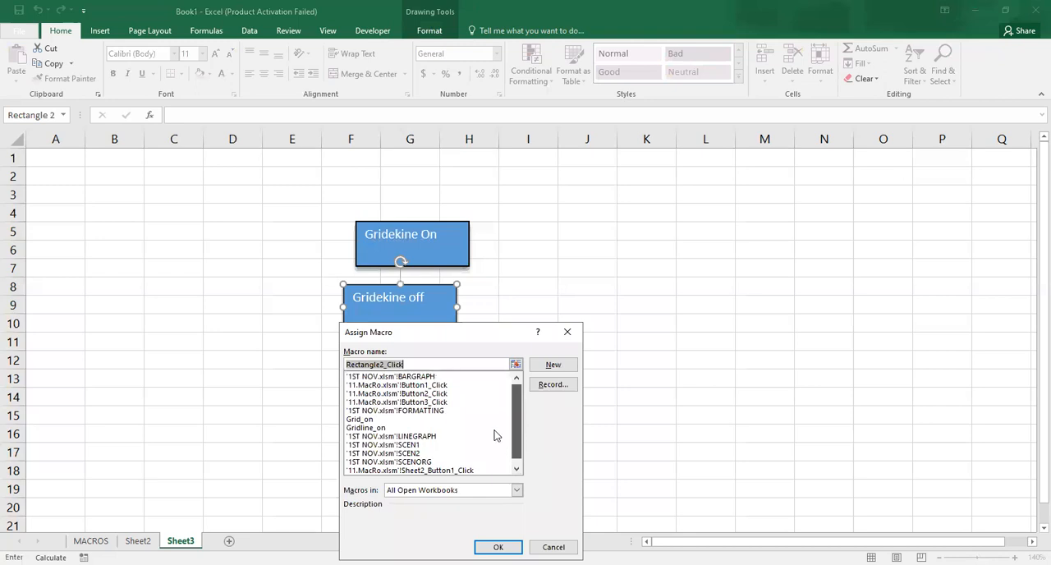
left_click(365, 419)
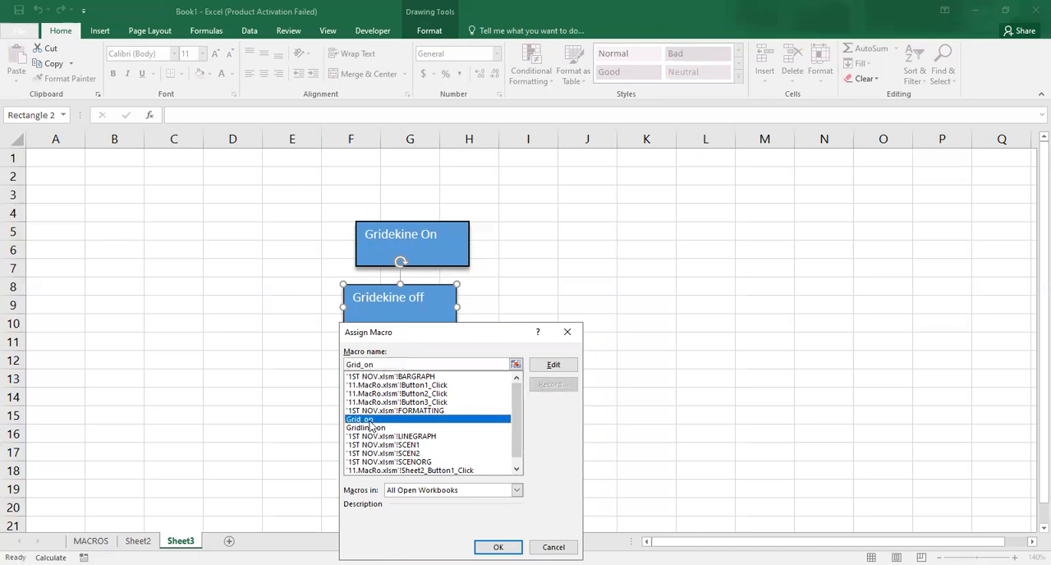
key("Return")
- Deselect the shape and run the "Gridekine off" button's macro to hide the worksheet gridlines
left_click(403, 451)
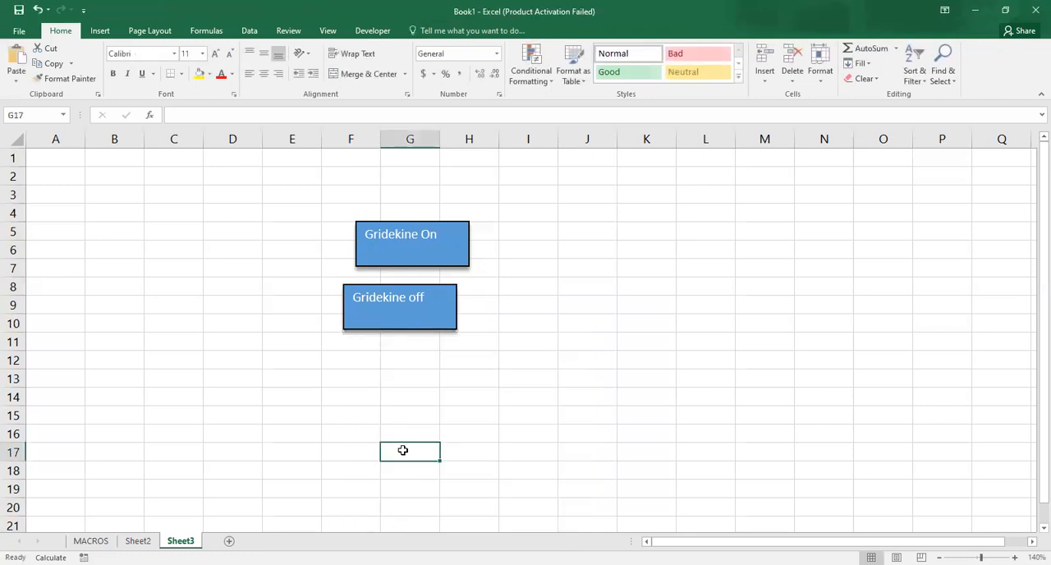
left_click(406, 313)
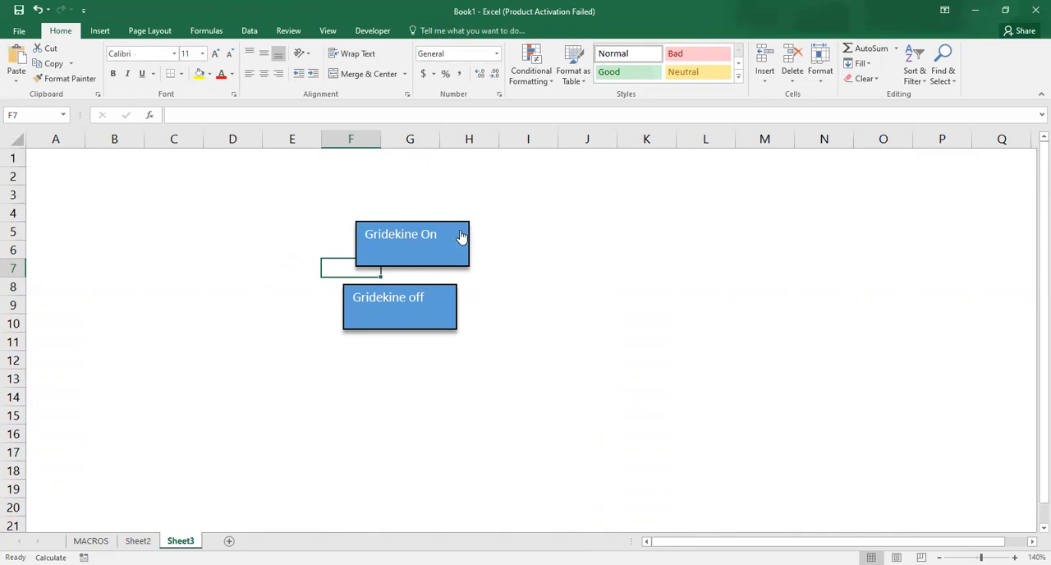
- Run the "Gridekine On" button's macro and switch to the salary table on the MACROS sheet
left_click(406, 263)
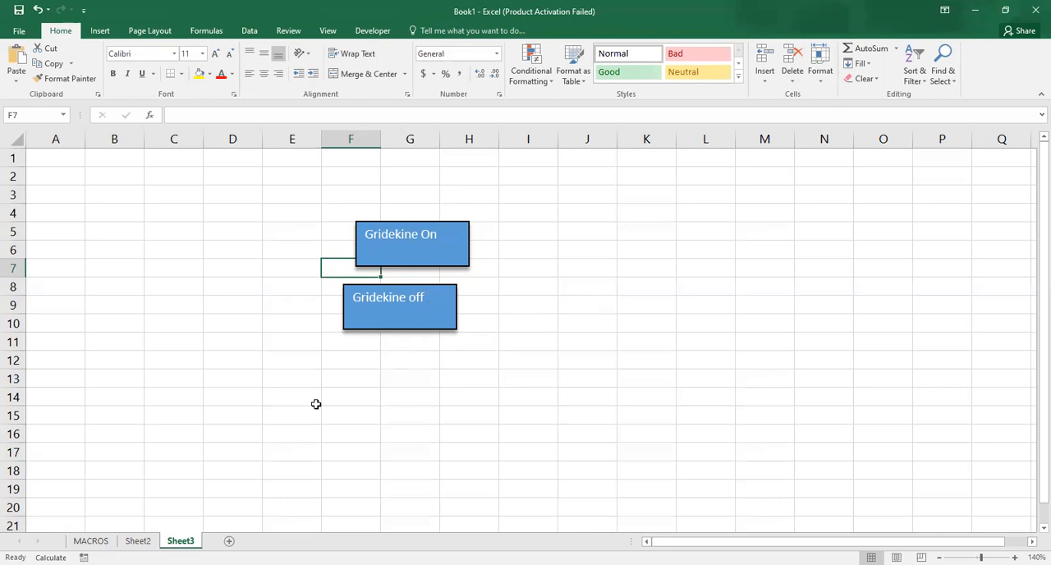
left_click(91, 540)
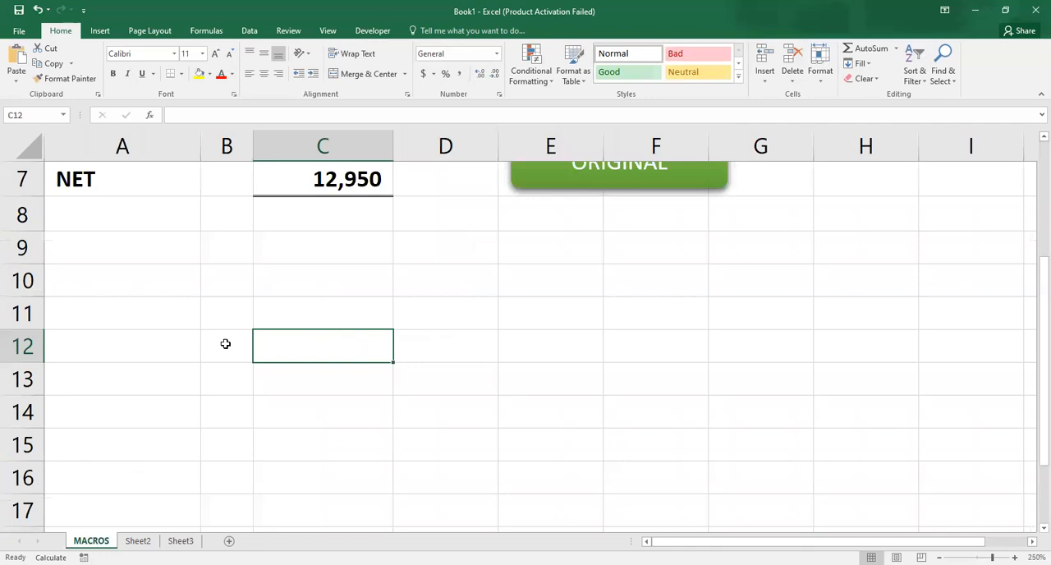
scroll(1032, 176, "up", 2)
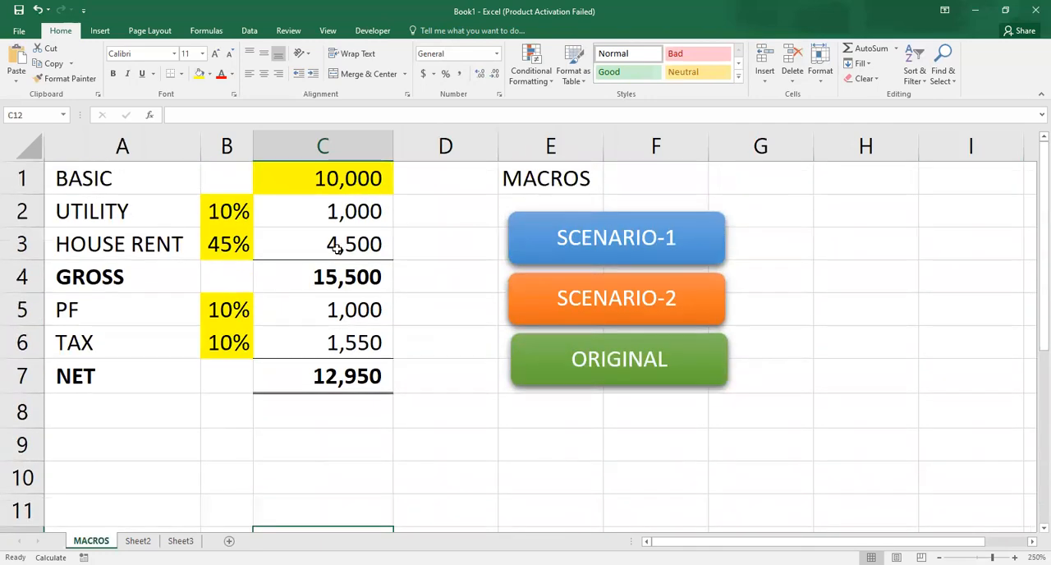
left_click(132, 178)
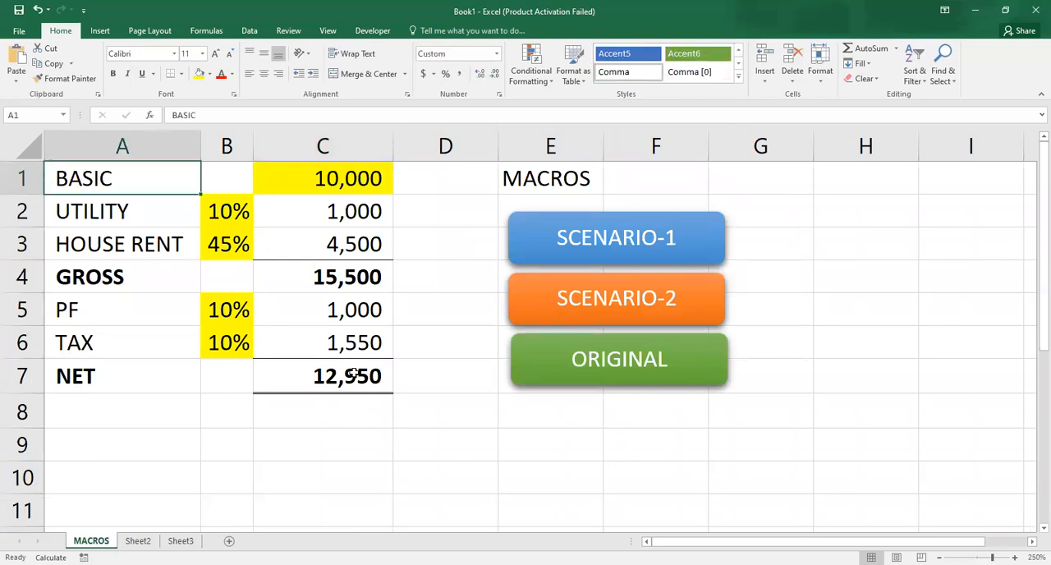
left_click(339, 386)
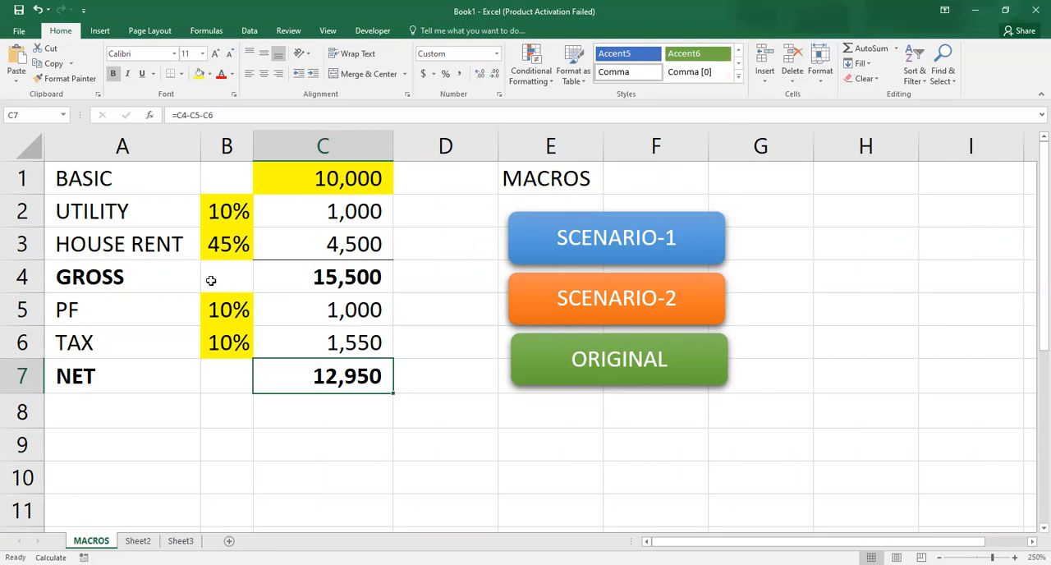
- Test the ORIGINAL, SCENARIO-1 and SCENARIO-2 macro buttons on the salary table
left_click(556, 383)
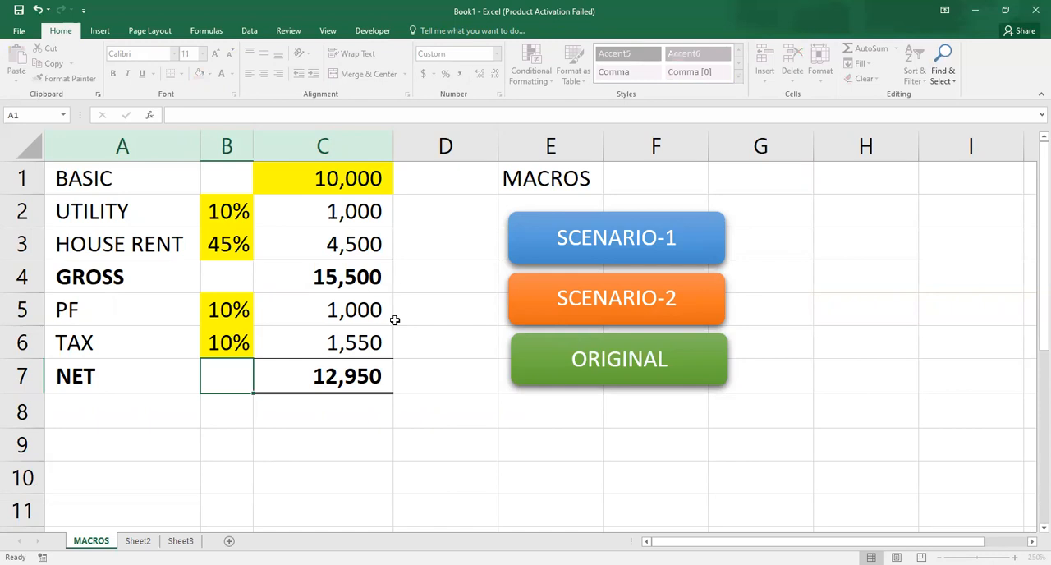
left_click(228, 222)
left_click(267, 252)
left_click(441, 288)
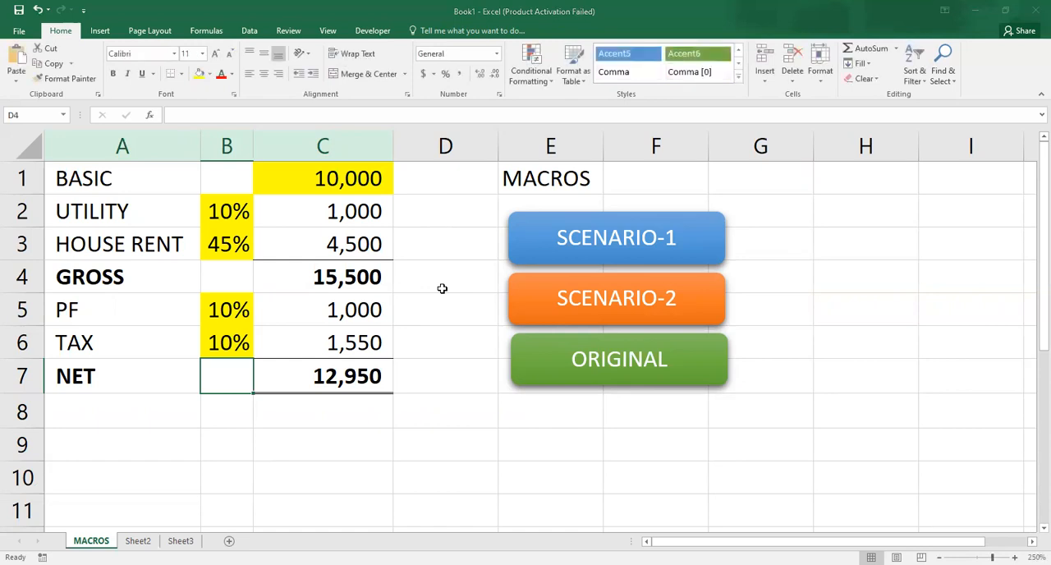
left_click(260, 438)
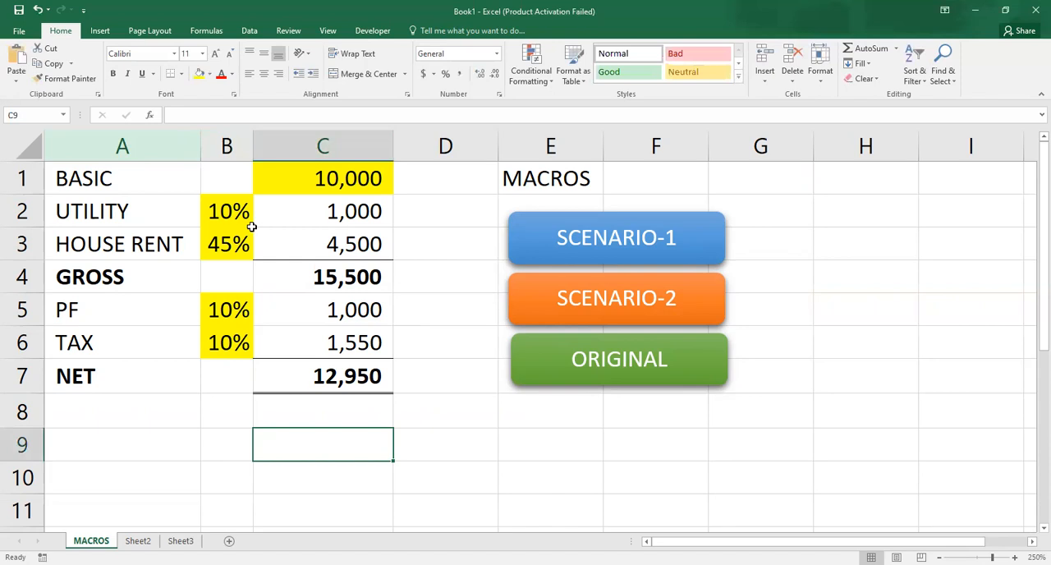
left_click(541, 247)
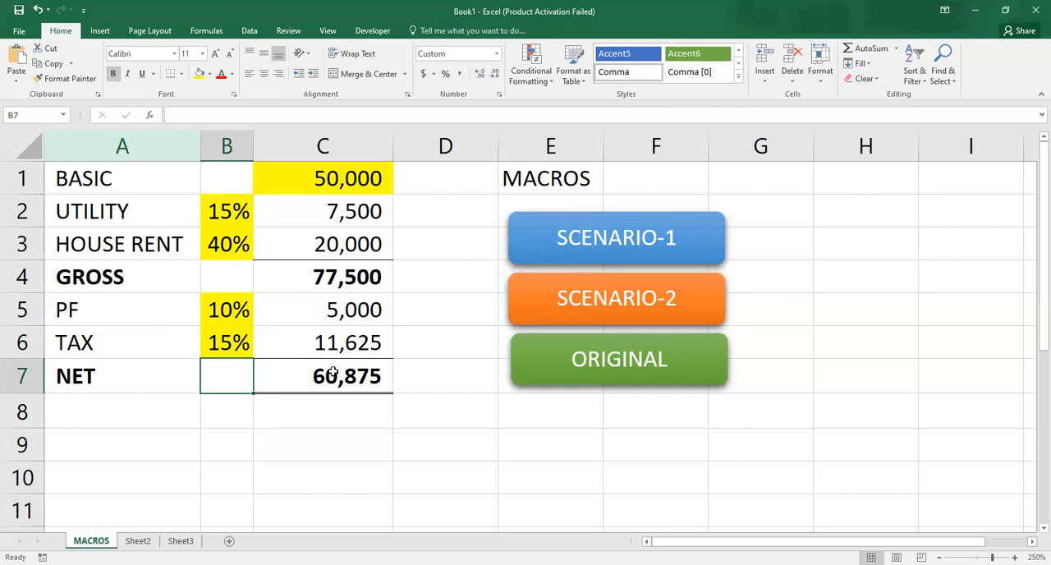
left_click(575, 315)
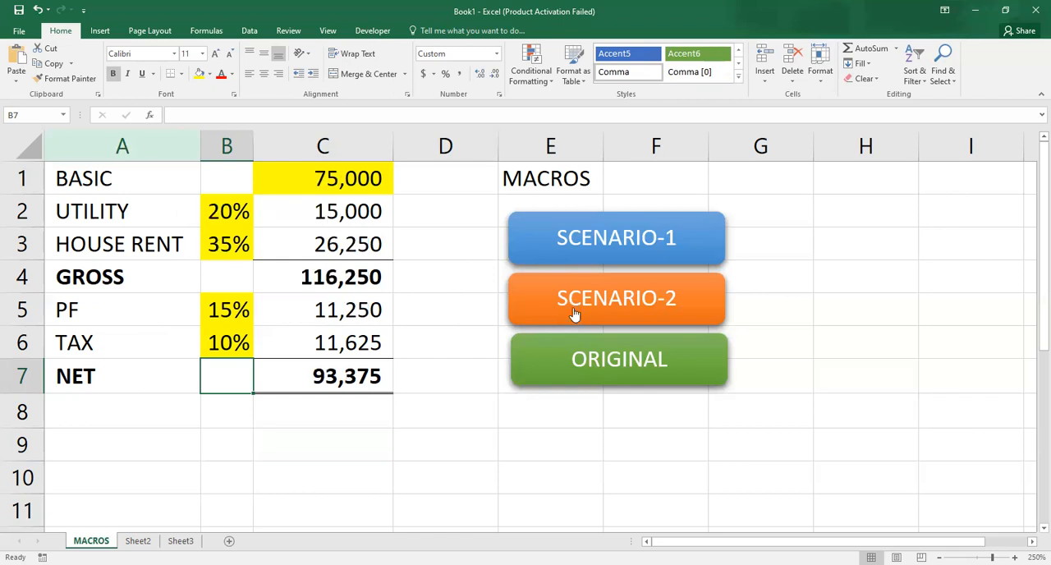
scroll(531, 288, "right", 5)
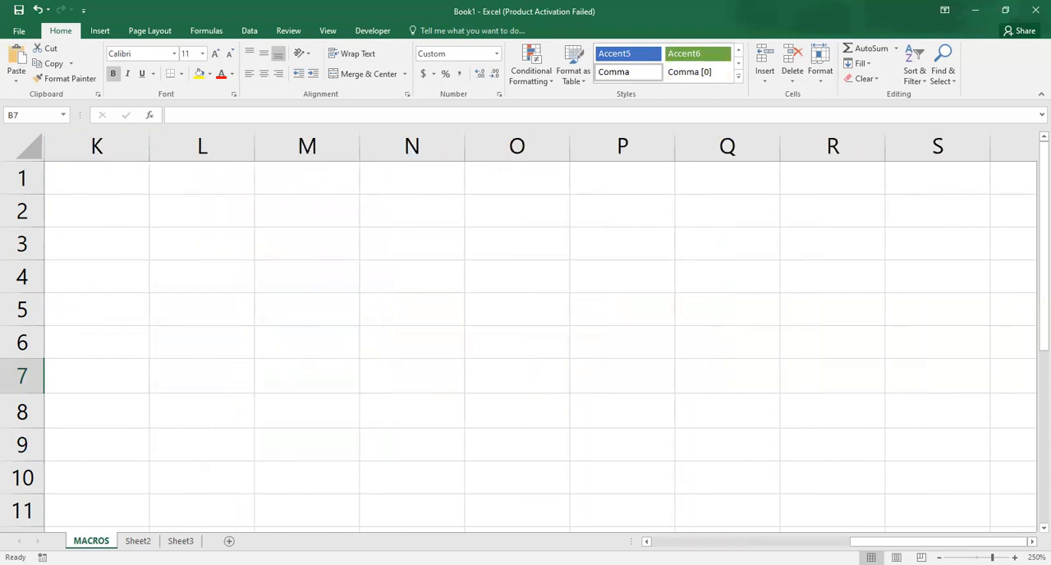
scroll(314, 347, "left", 5)
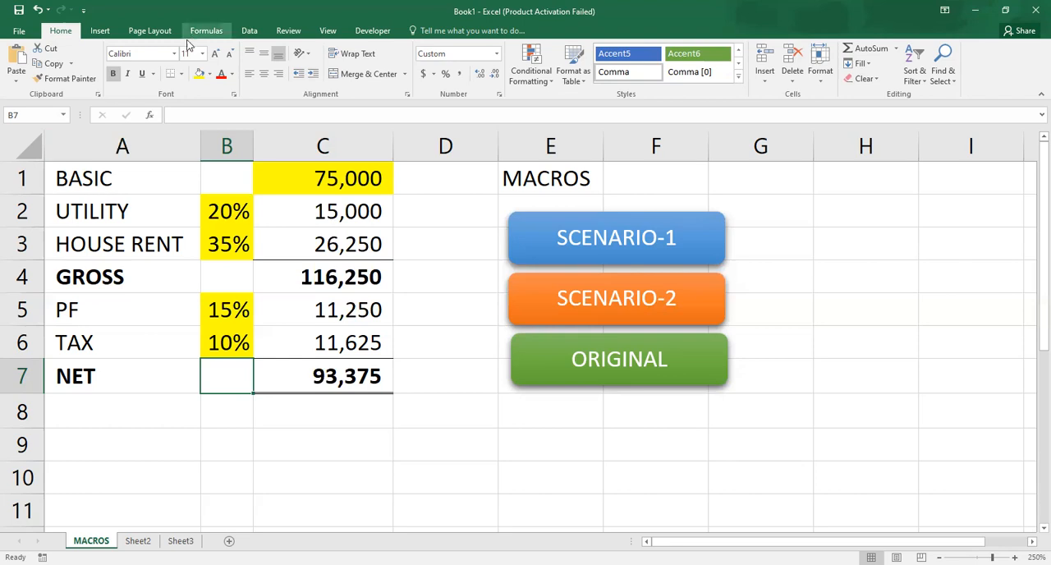
- Copy the whole salary table in A1:C7 of the MACROS sheet
left_click_drag(102, 165, 288, 374)
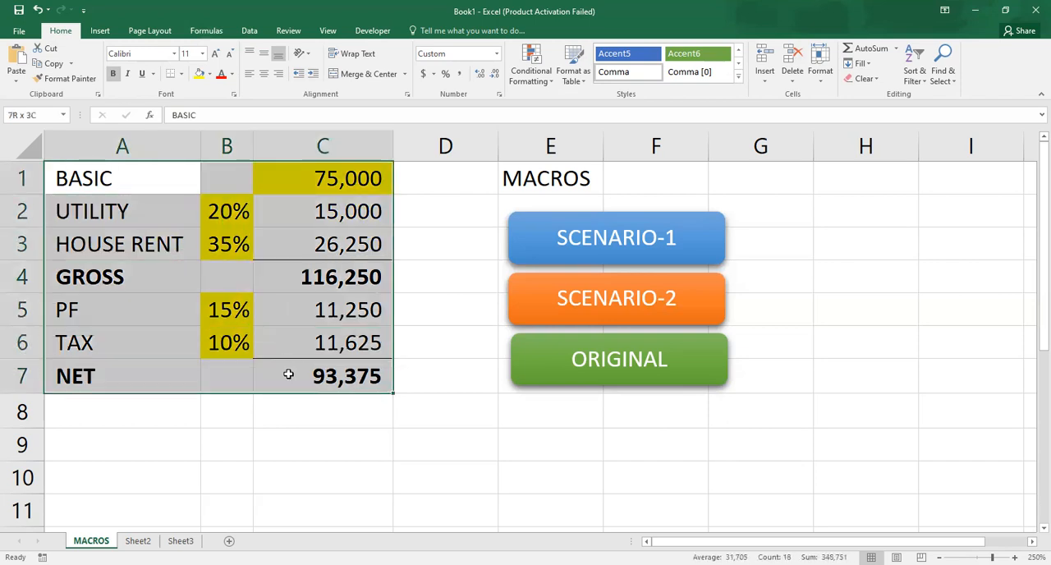
left_click(288, 373)
left_click(82, 178)
left_click_drag(124, 188, 291, 371)
key("ctrl+c")
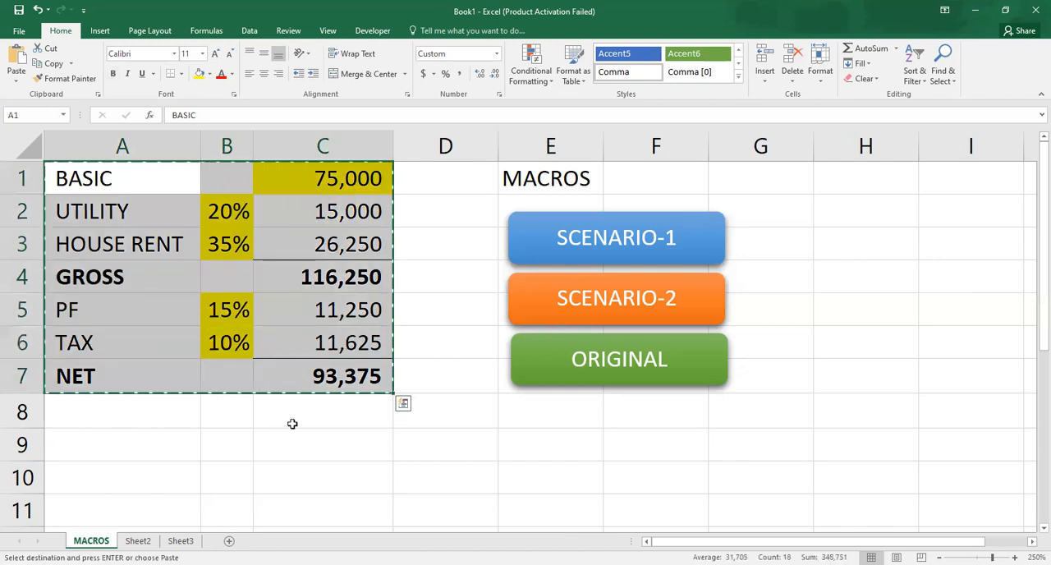
- Add a new worksheet after Sheet3 and paste the copied salary table at cell A1
left_click(182, 540)
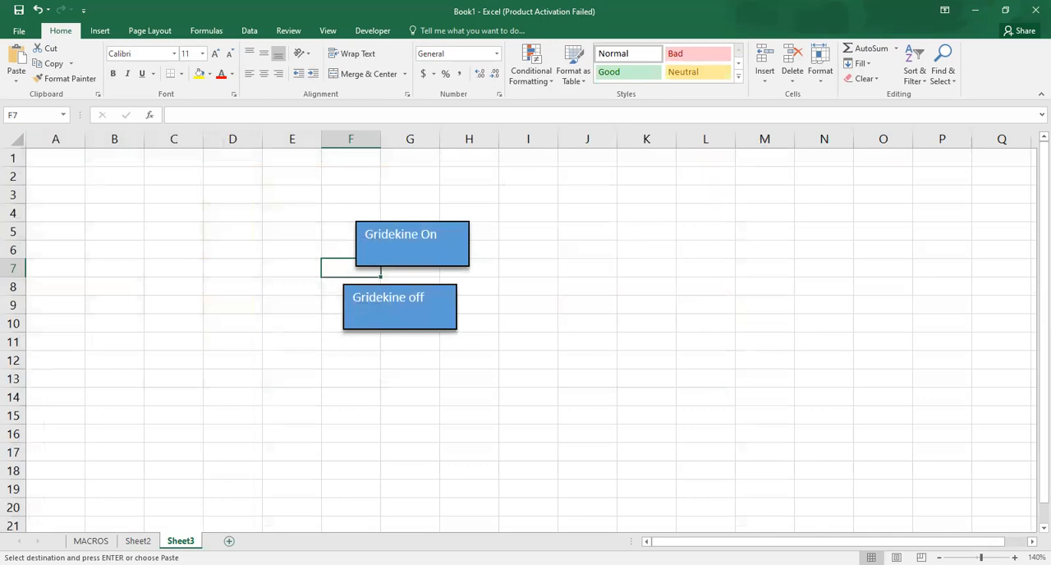
left_click(229, 540)
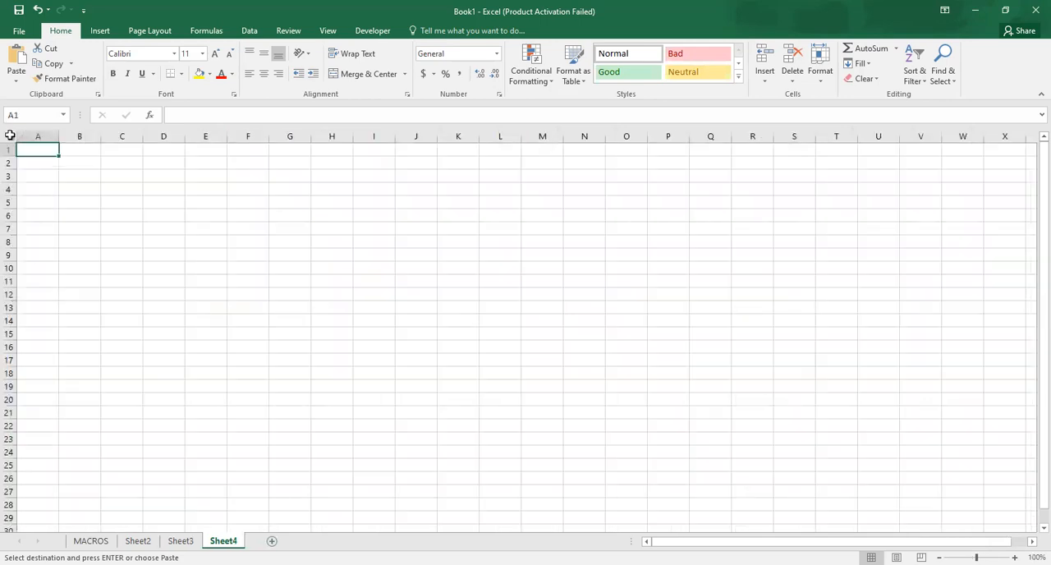
left_click(10, 135)
key("Return")
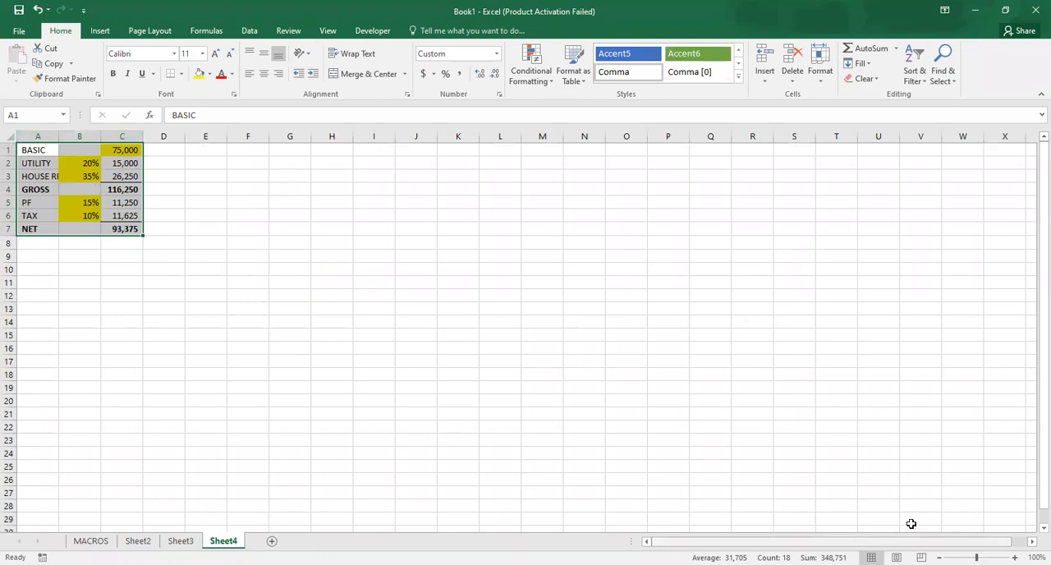
left_click_drag(976, 557, 998, 558)
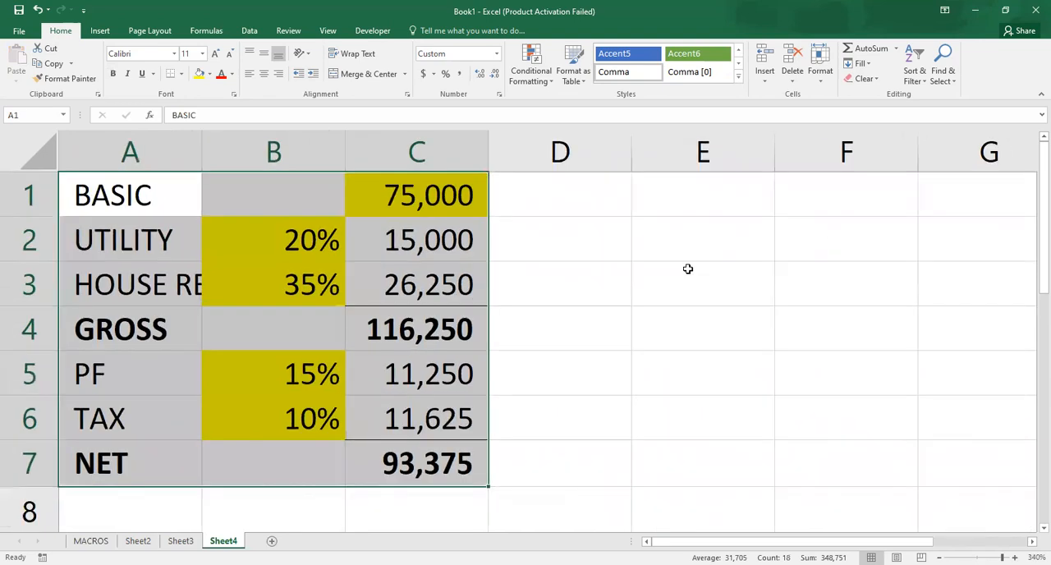
left_click(687, 270)
left_click(755, 235)
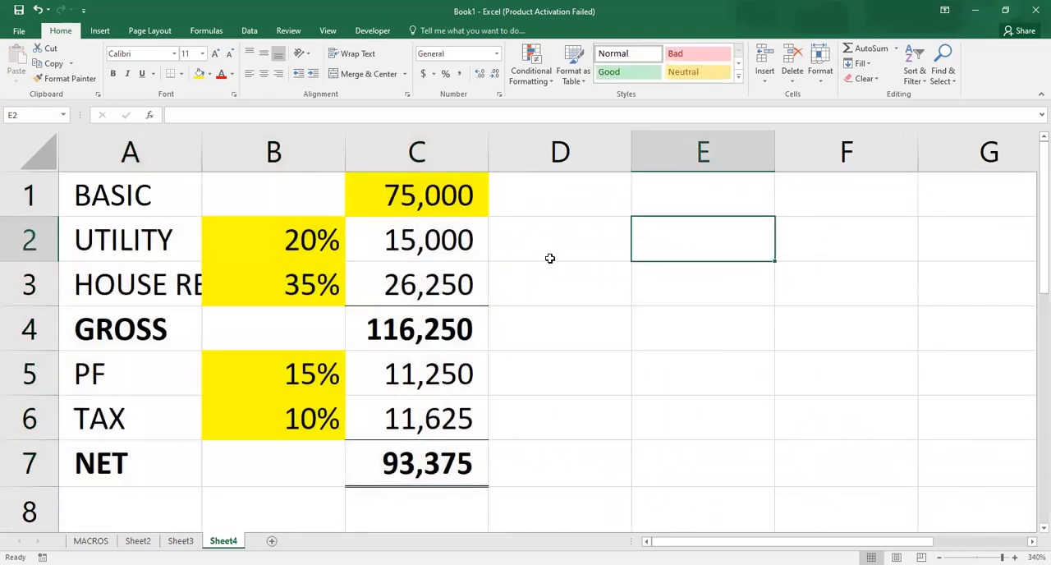
left_click(550, 256)
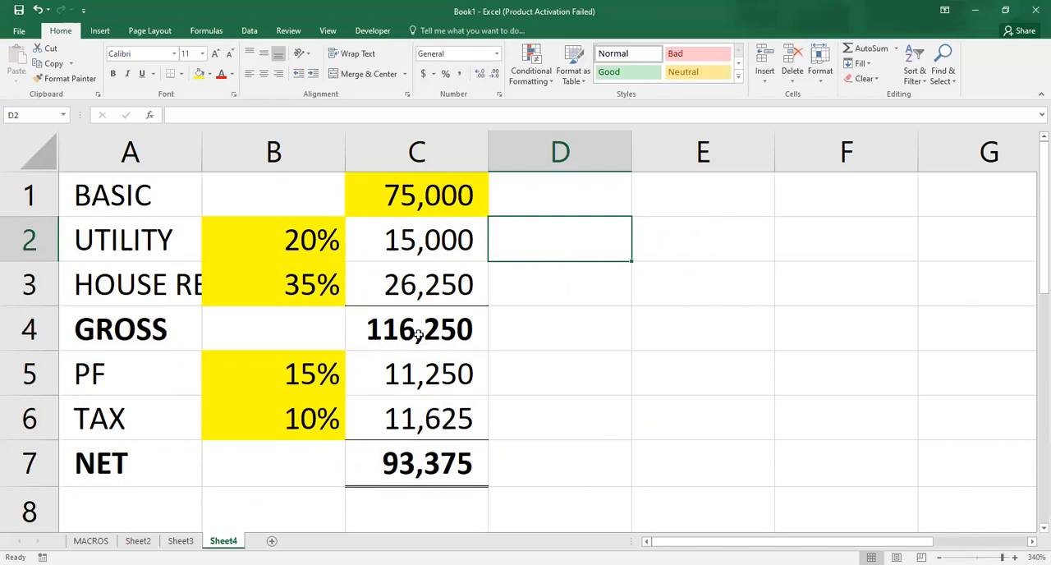
left_click(294, 232)
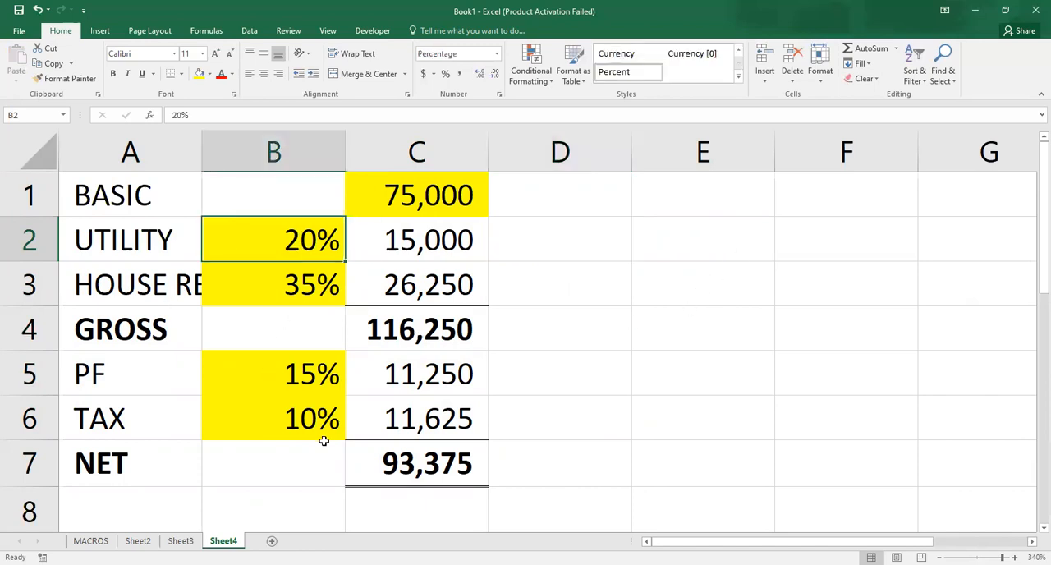
left_click(359, 382)
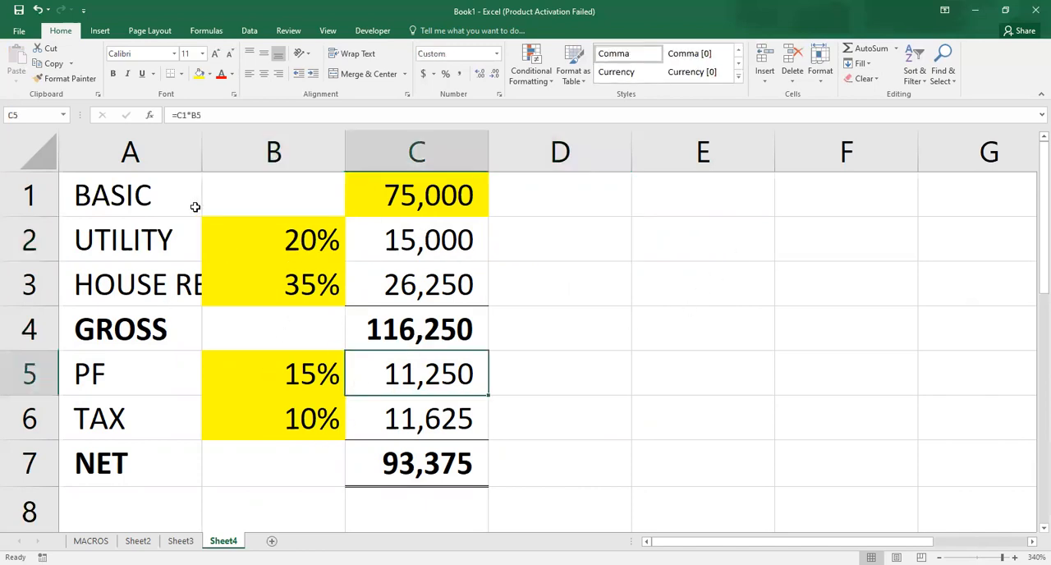
left_click(266, 217)
left_click(297, 319)
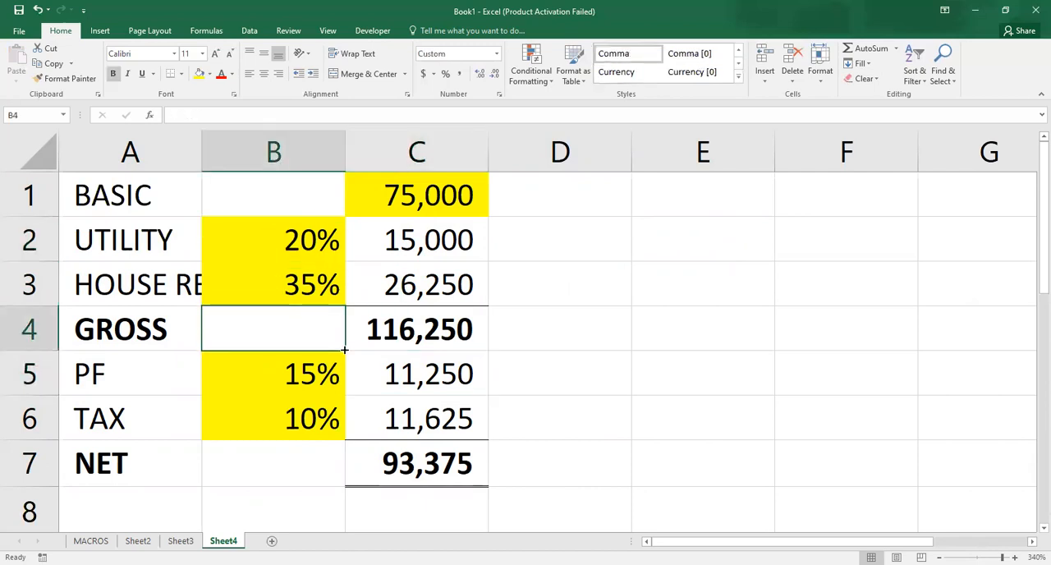
- Record a macro named Original that only selects cell E5, and stop the recording
left_click(375, 33)
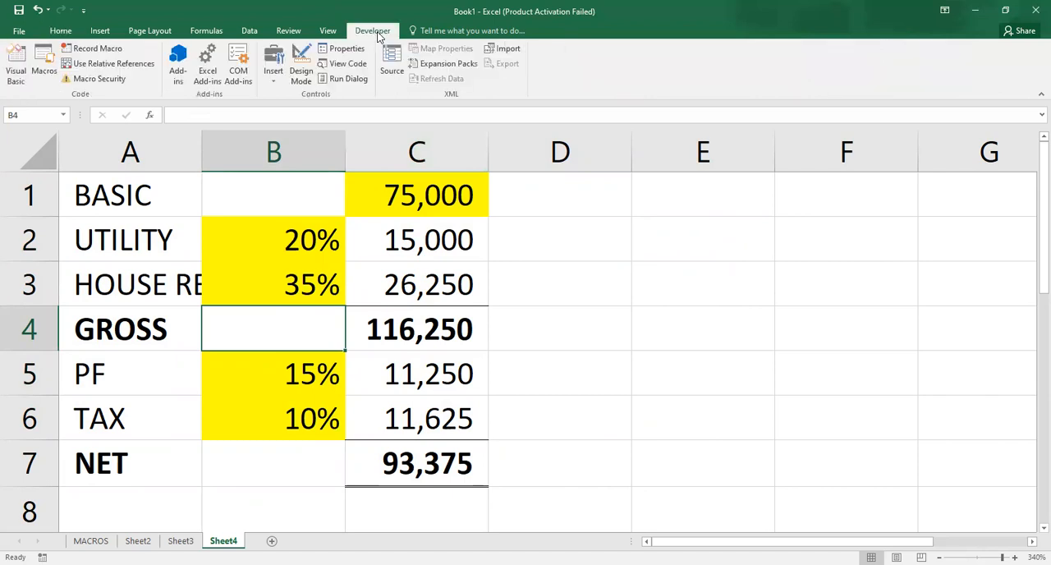
left_click(97, 47)
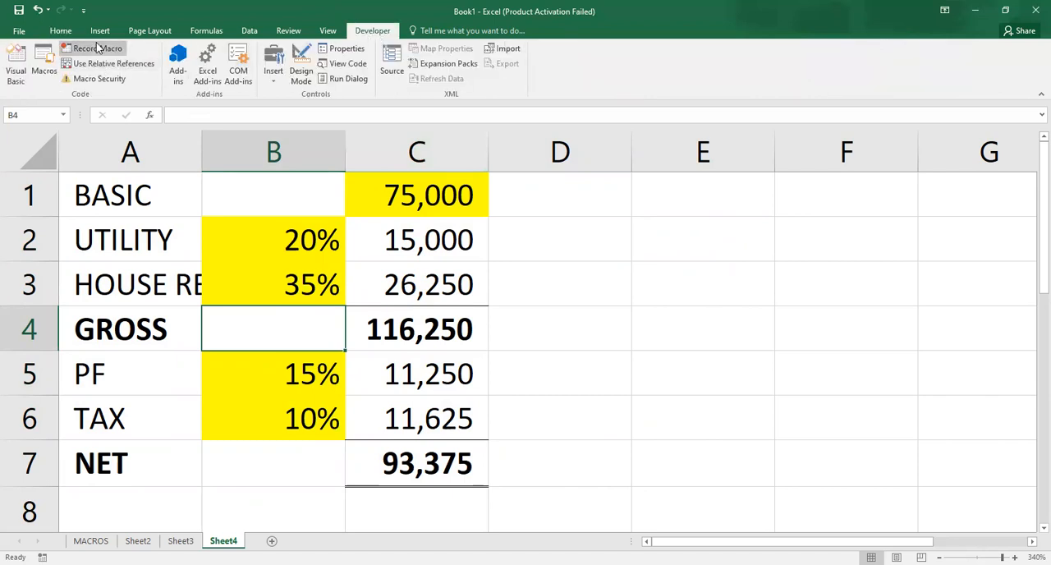
type("Originalk")
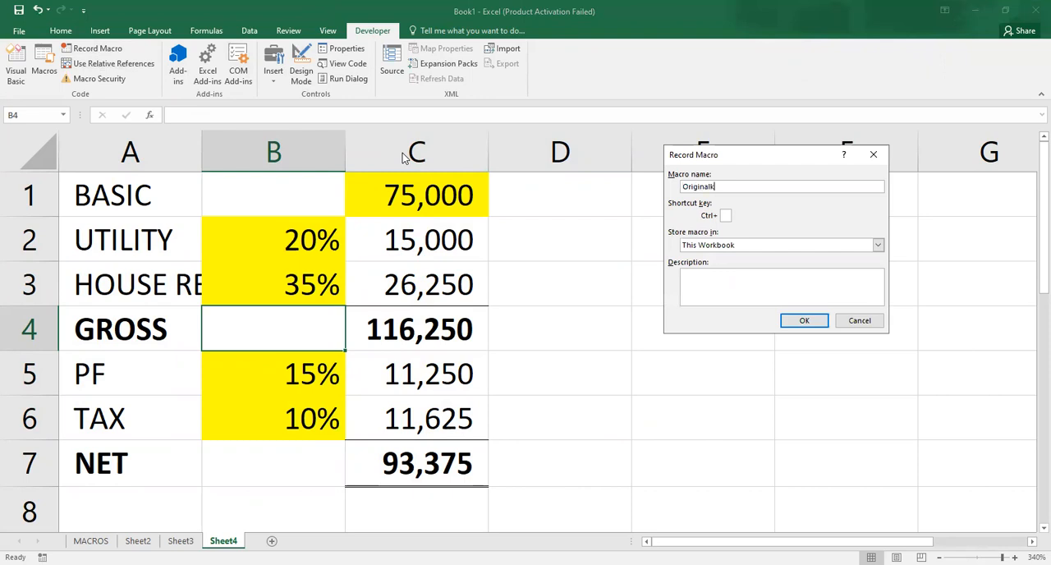
key("BackSpace")
left_click(794, 324)
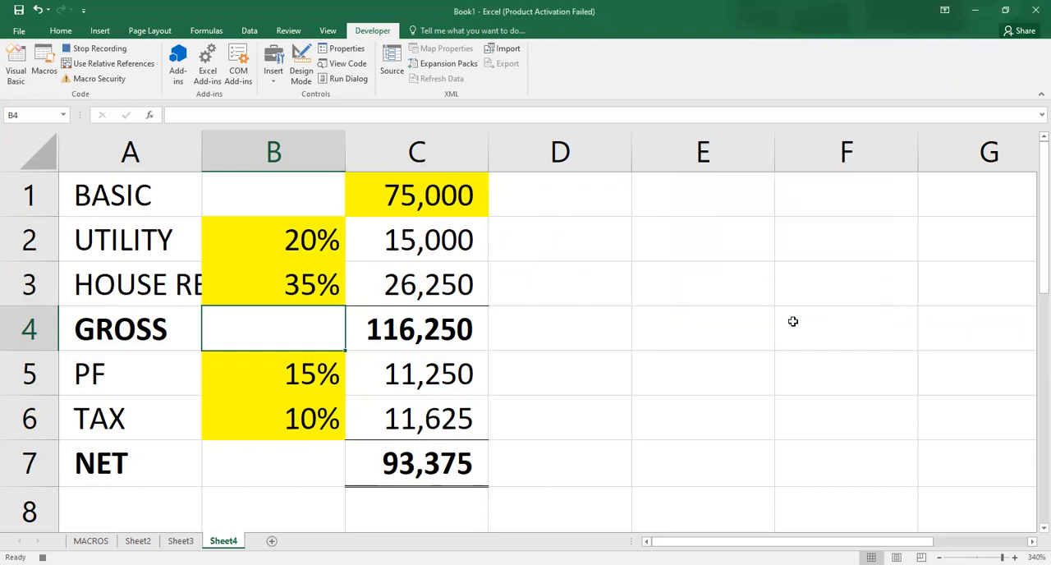
left_click(742, 369)
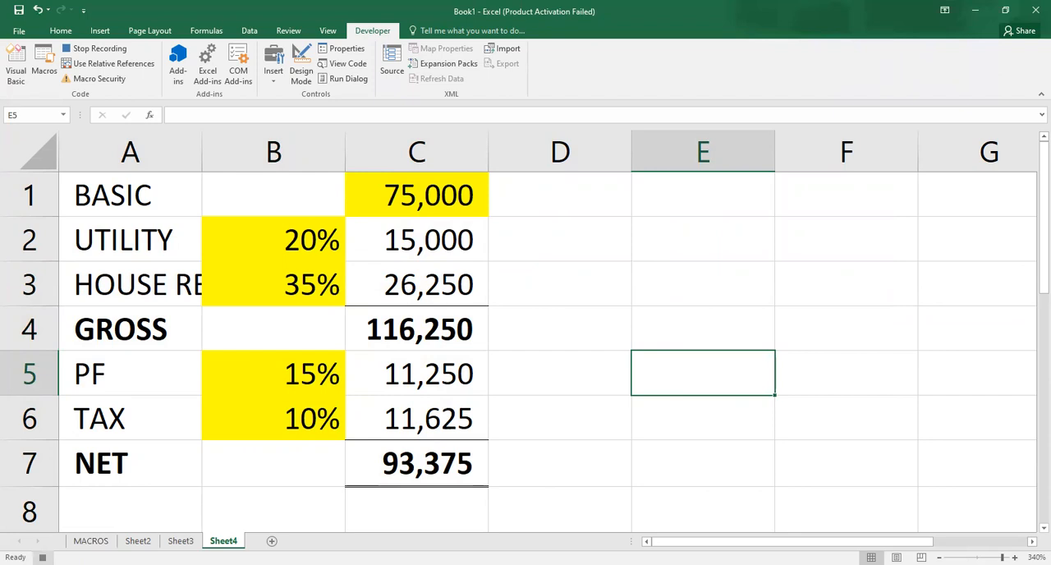
left_click(43, 557)
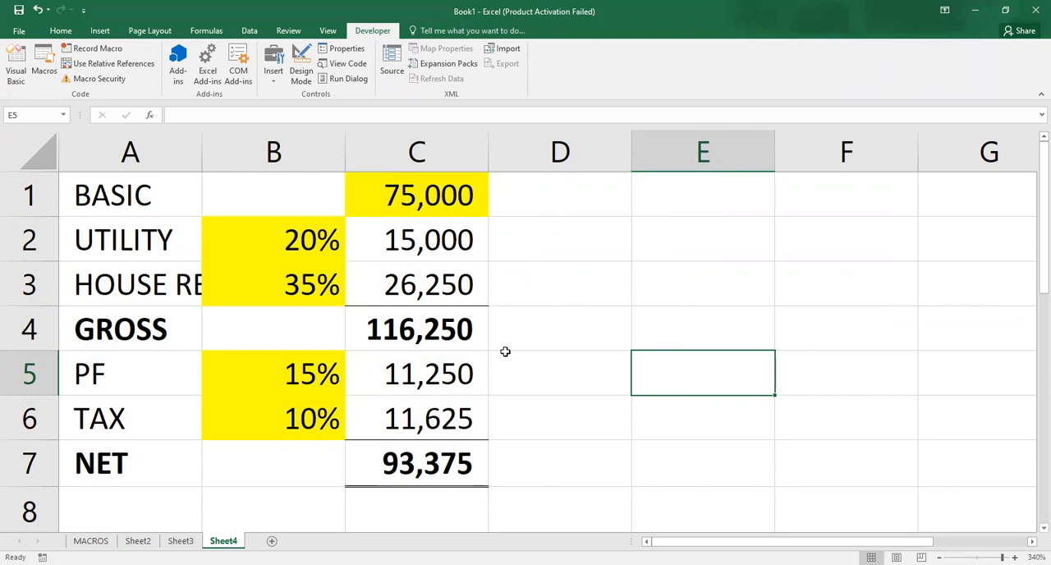
- Start recording a macro named Sce_1 stored in this workbook
left_click(97, 49)
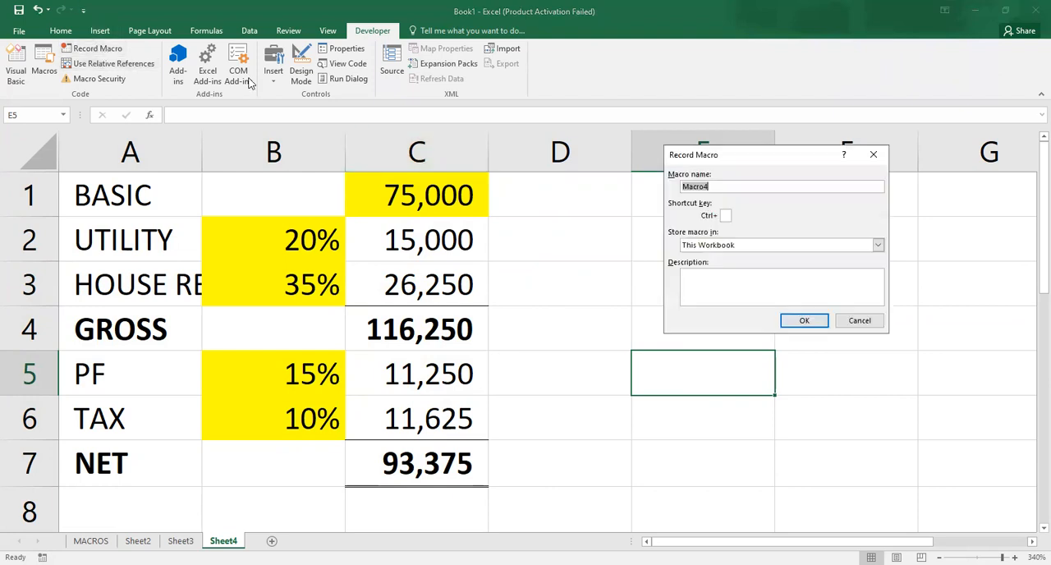
type("Sce_1")
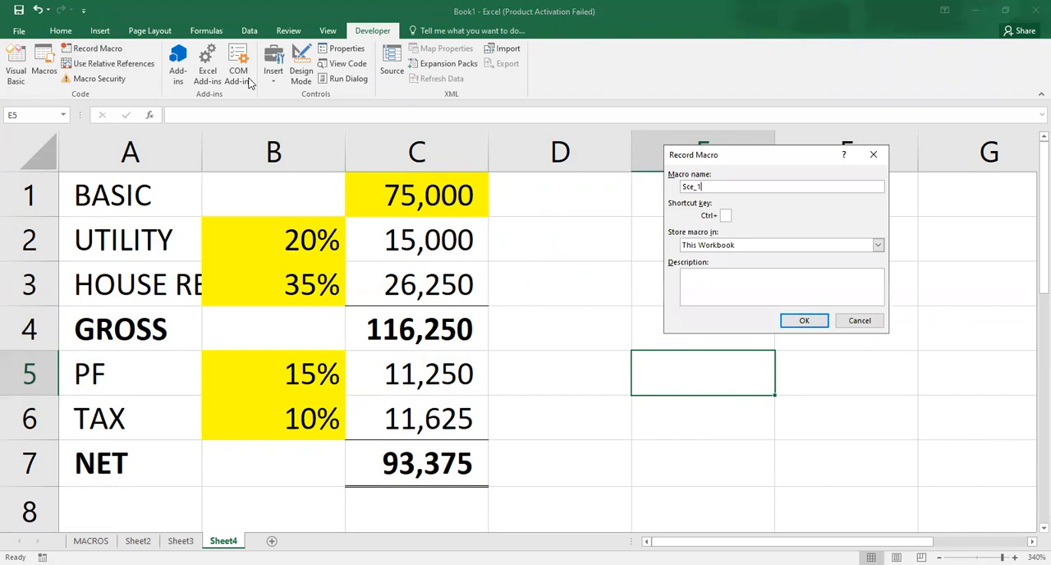
left_click(794, 324)
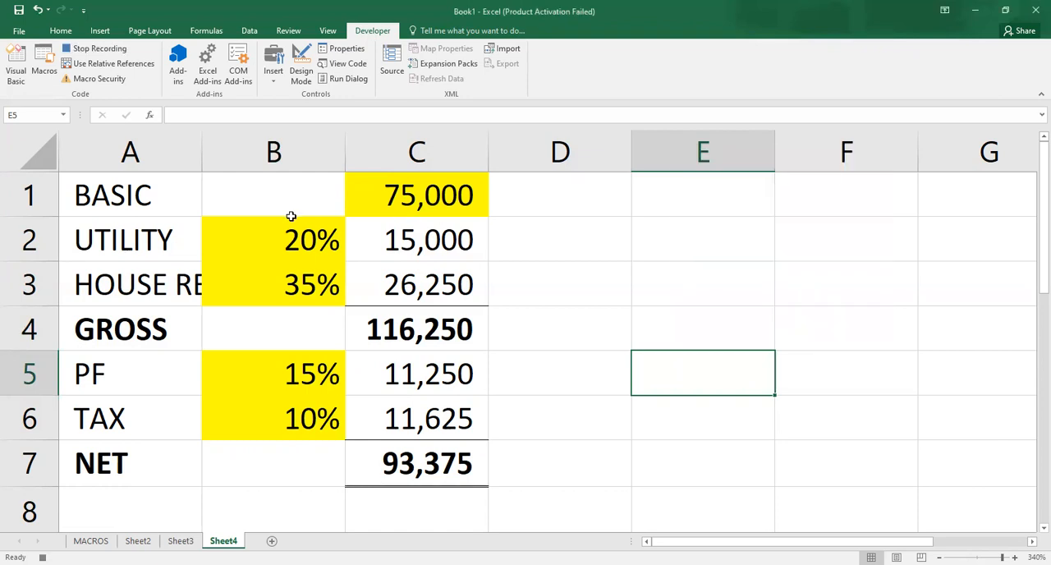
- While recording Sce_1, set the UTILITY rate in B2 to 15% and the house rent rate in B3 to 25%
left_click(277, 243)
type("15")
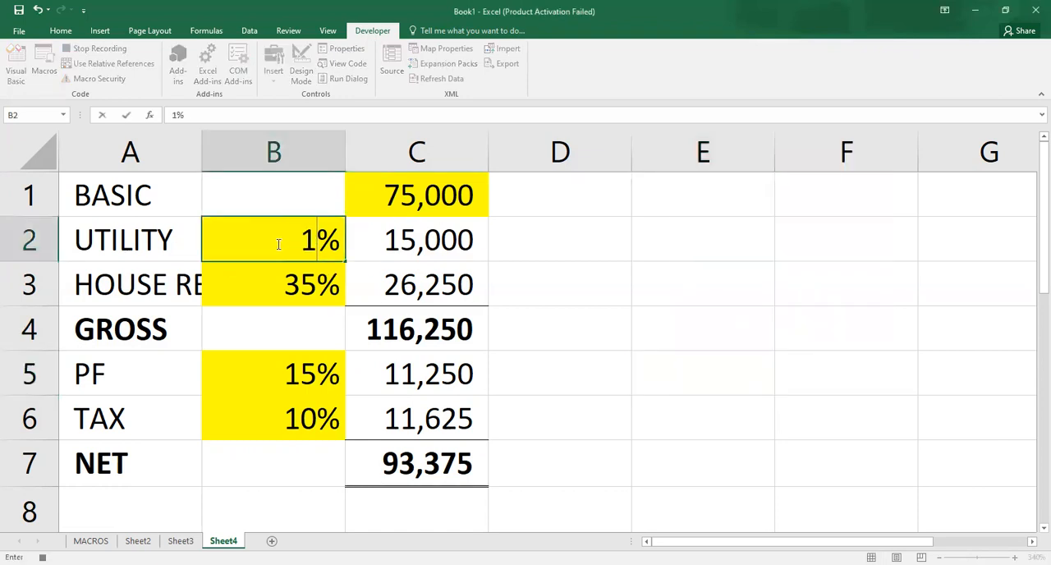
key("Return")
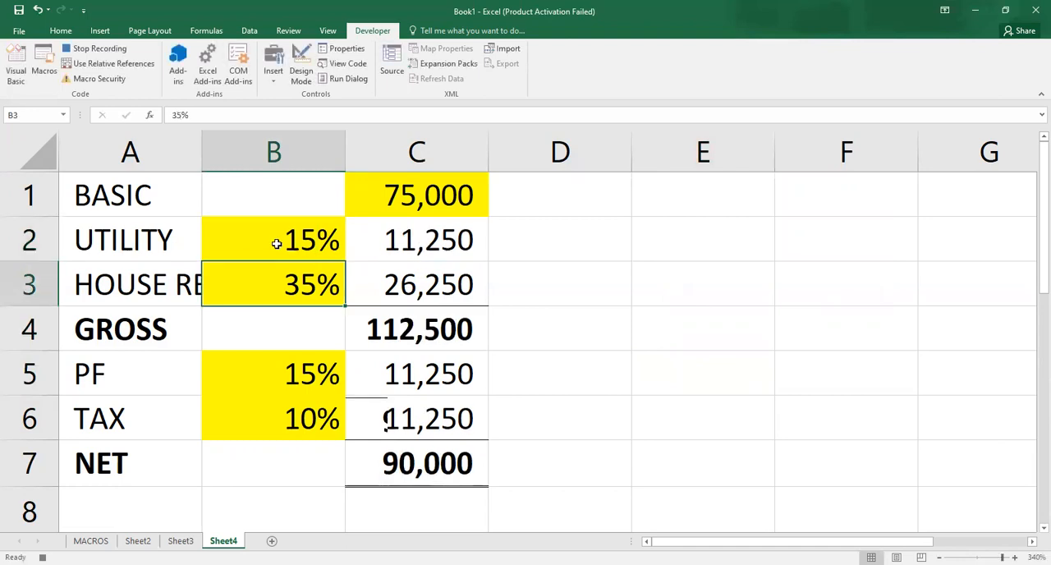
type("25")
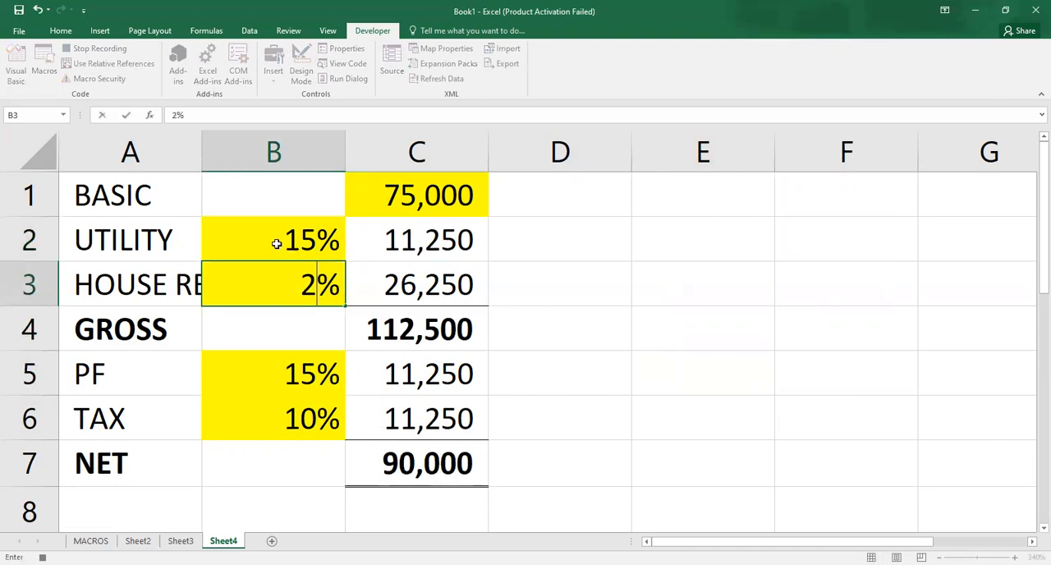
key("Return")
key("Return")
key("Return")
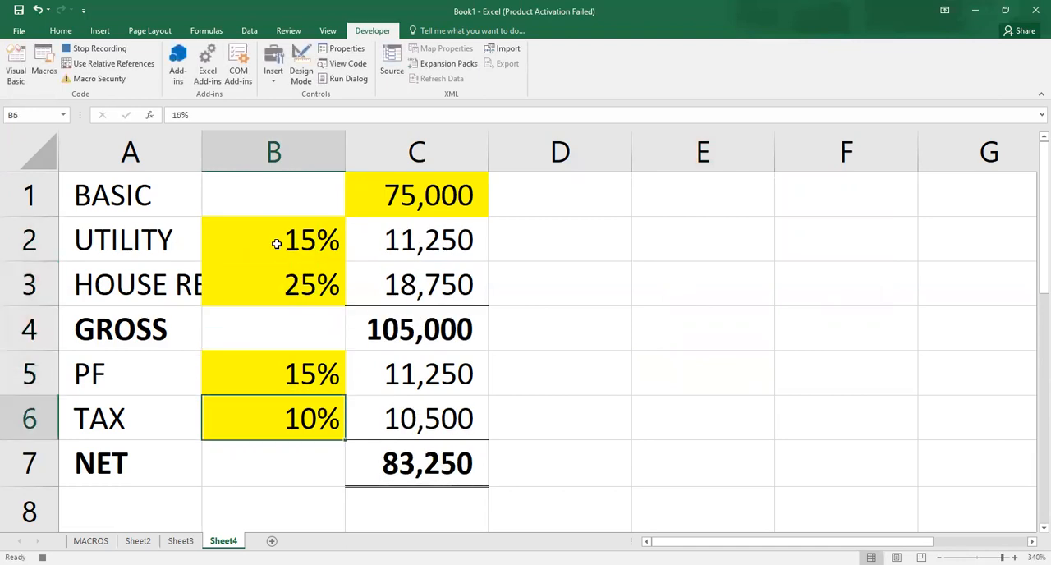
- Set the PF rate to 10% and the TAX rate to 8%, and end the Sce_1 recording on cell C7
key("Up")
type("10")
key("Return")
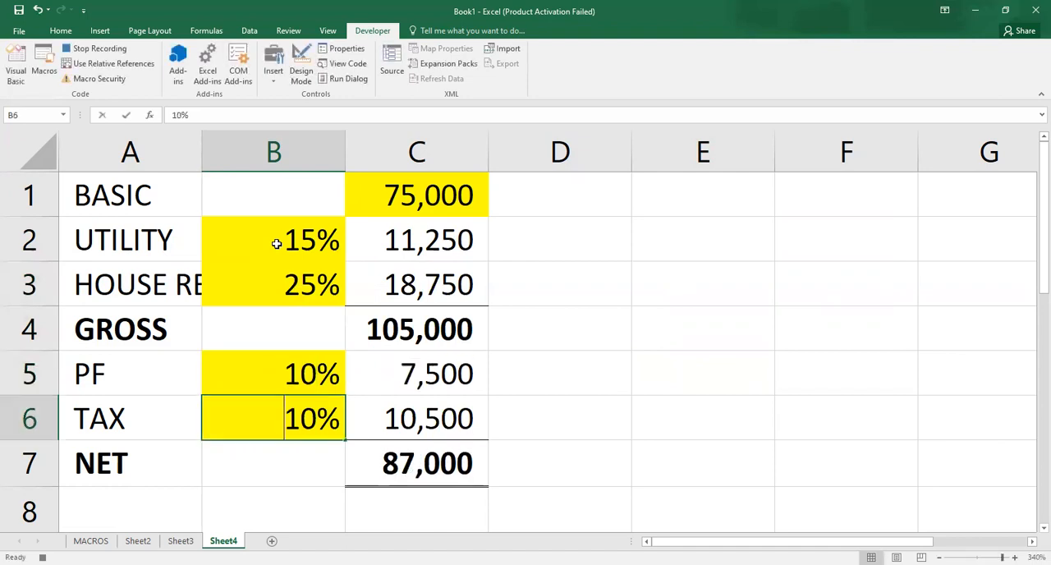
type("8")
key("Return")
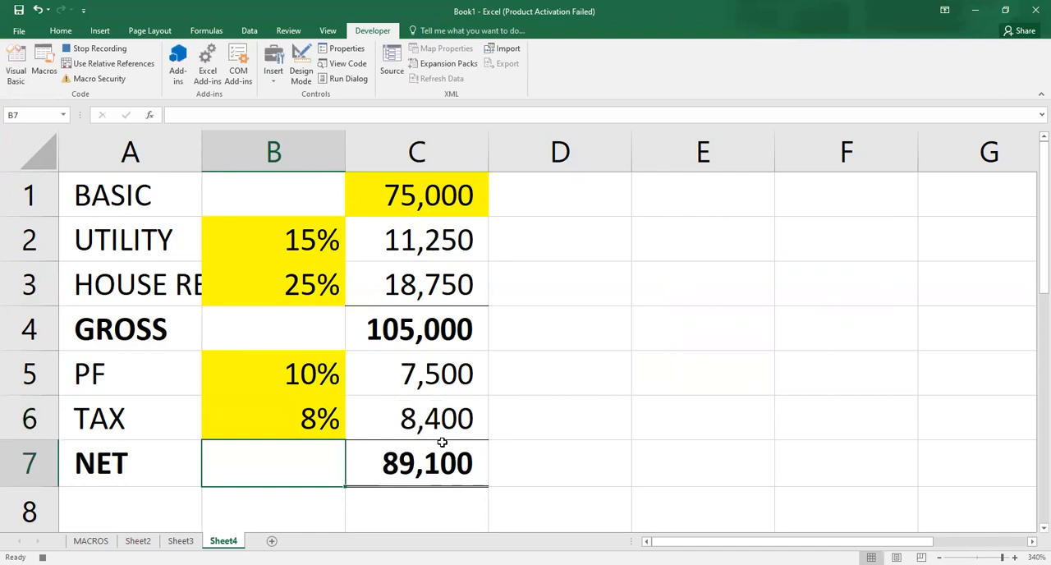
left_click(421, 464)
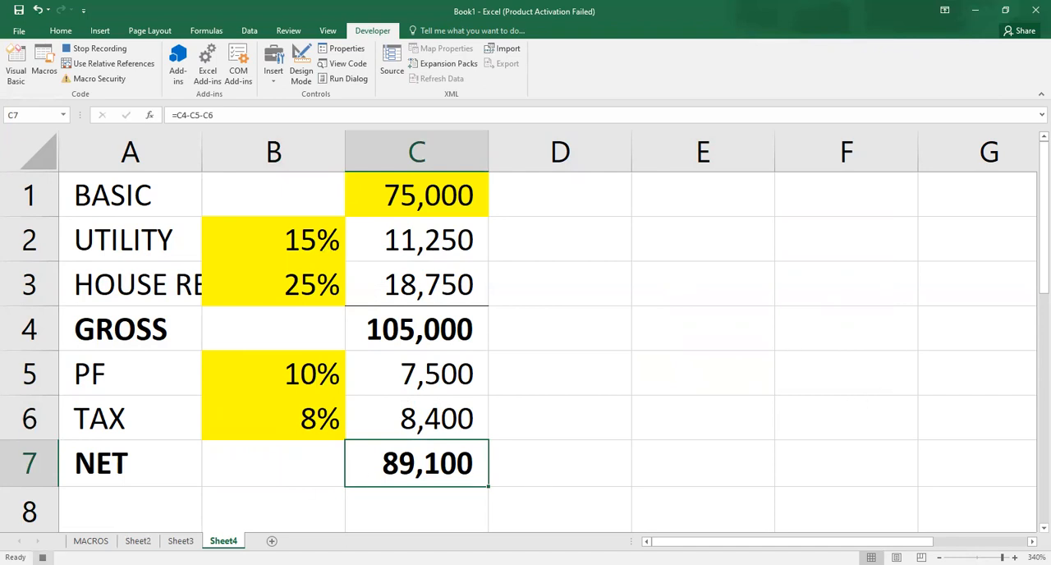
left_click(42, 556)
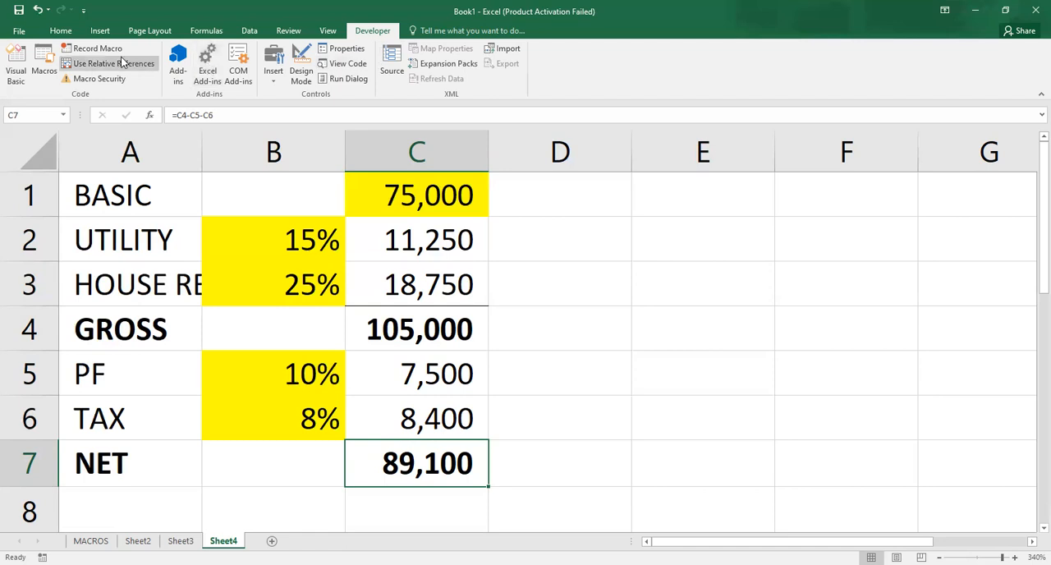
- Start recording a macro named Sec_2 stored in this workbook
left_click(97, 48)
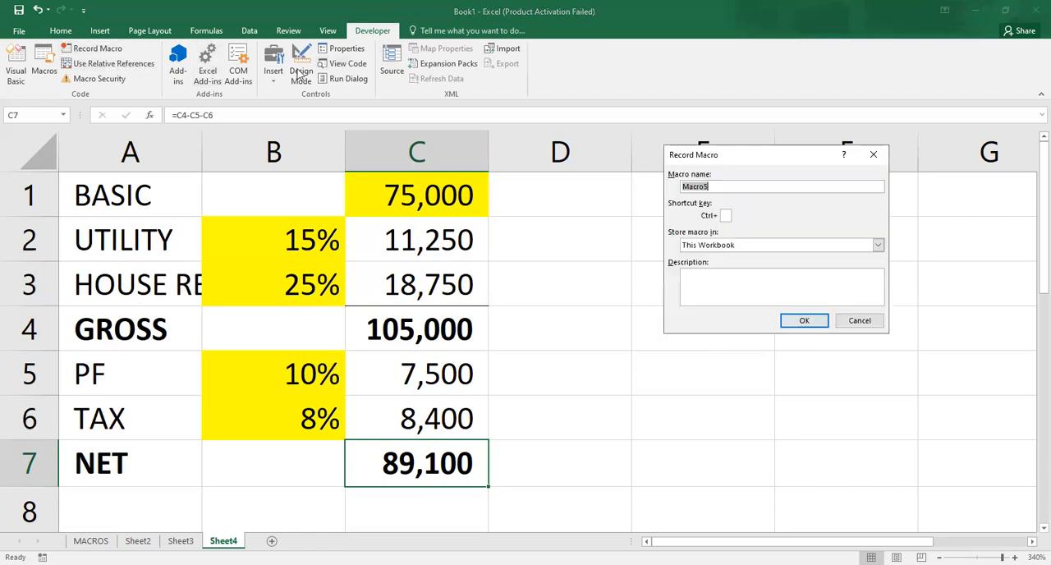
type("Sec_2")
left_click(815, 322)
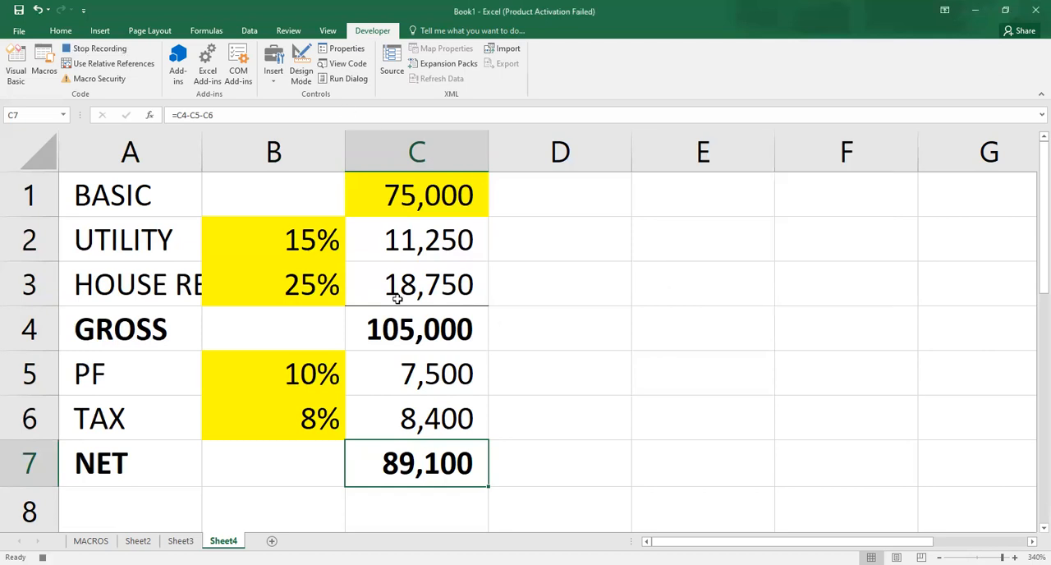
- Set the UTILITY rate in B2 to 5% and the house rent rate in B3 to 20% for the second scenario
left_click(291, 245)
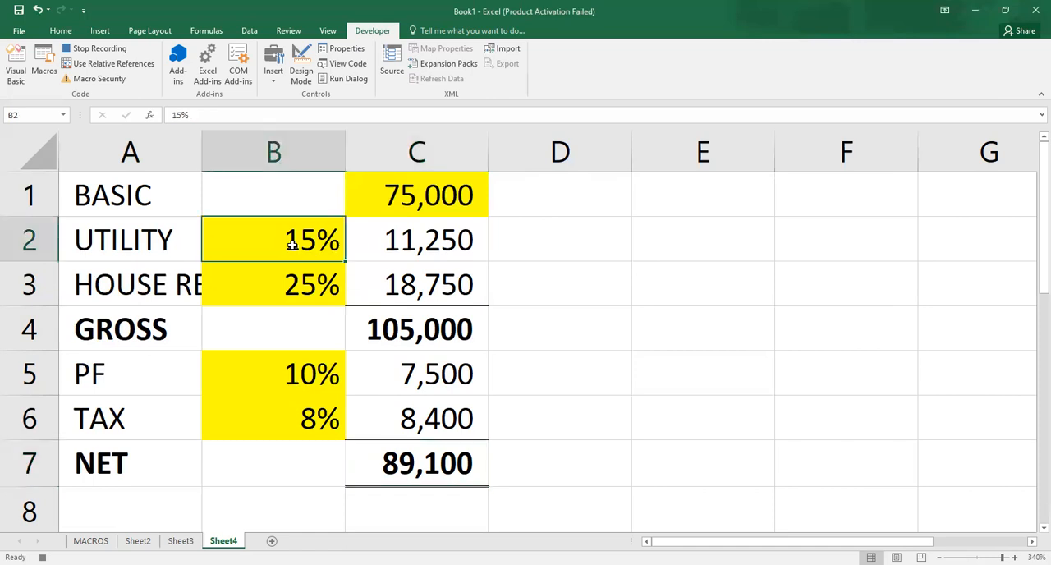
type("5")
key("Return")
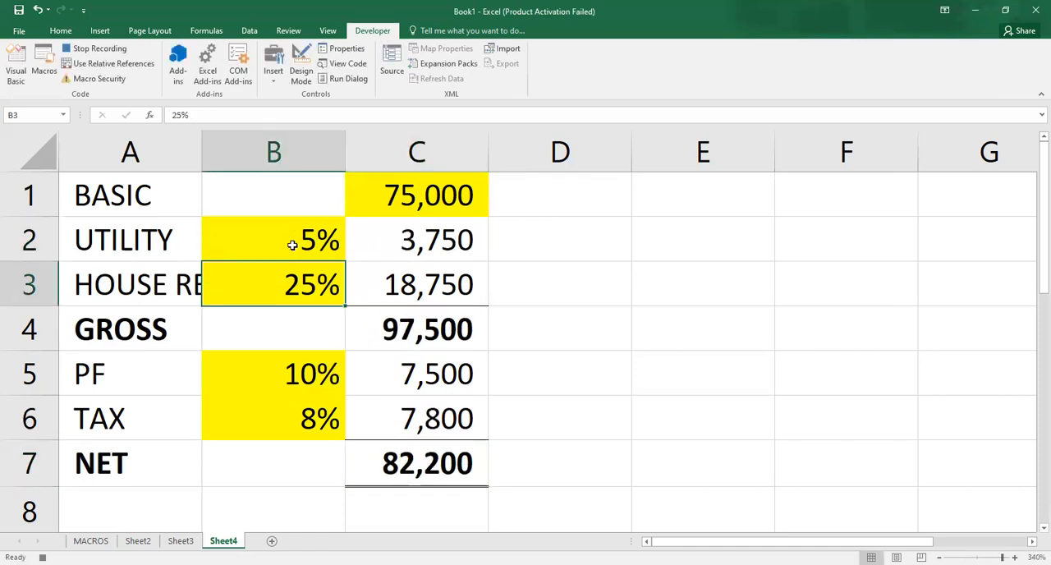
type("20")
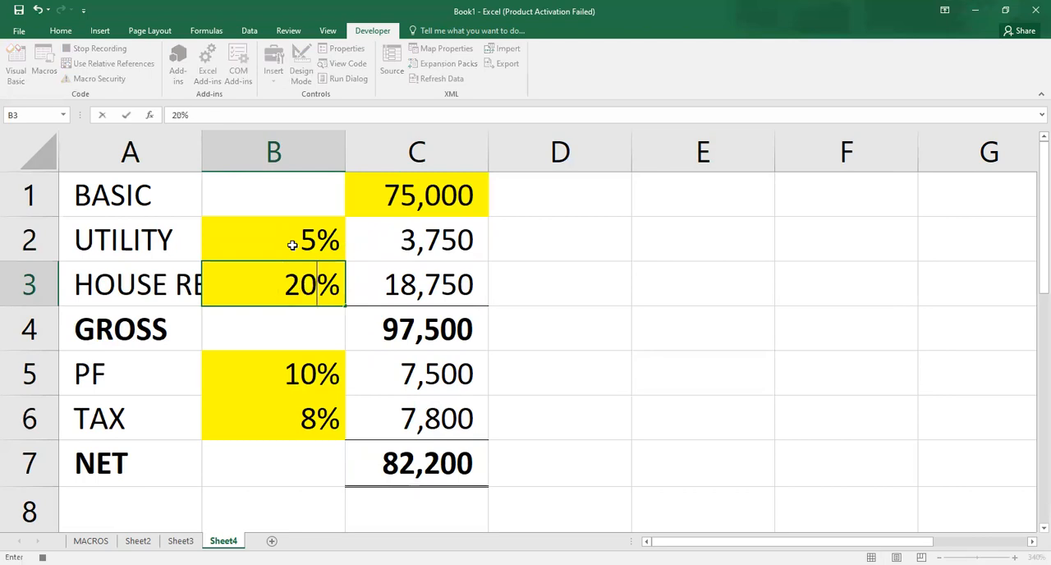
key("Return")
- Set the PF rate to 12% and the TAX rate to 15%, and end the second scenario's recording on cell C7
key("Down")
key("Down")
key("Up")
type("12")
key("Return")
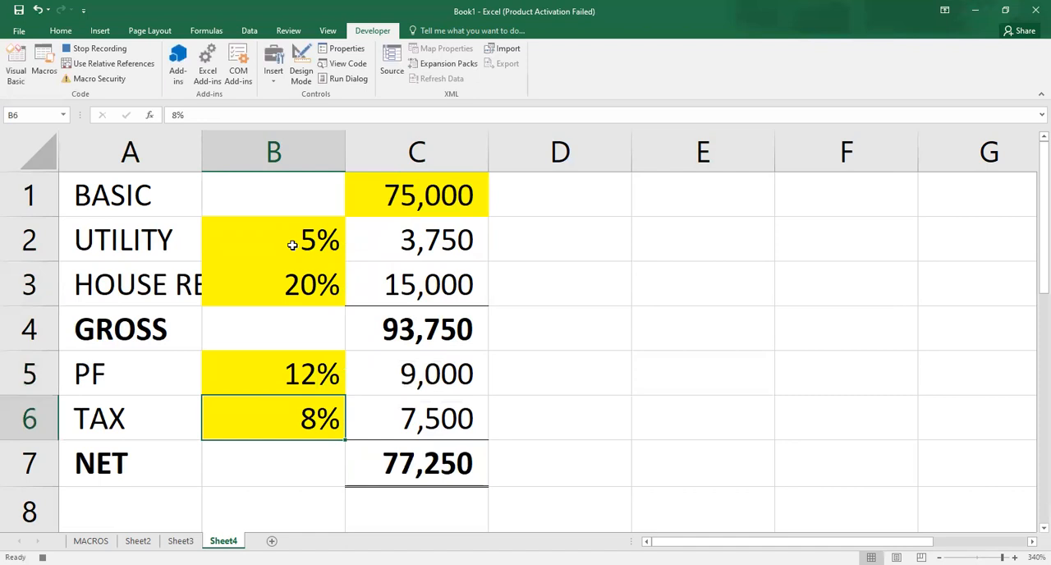
type("15")
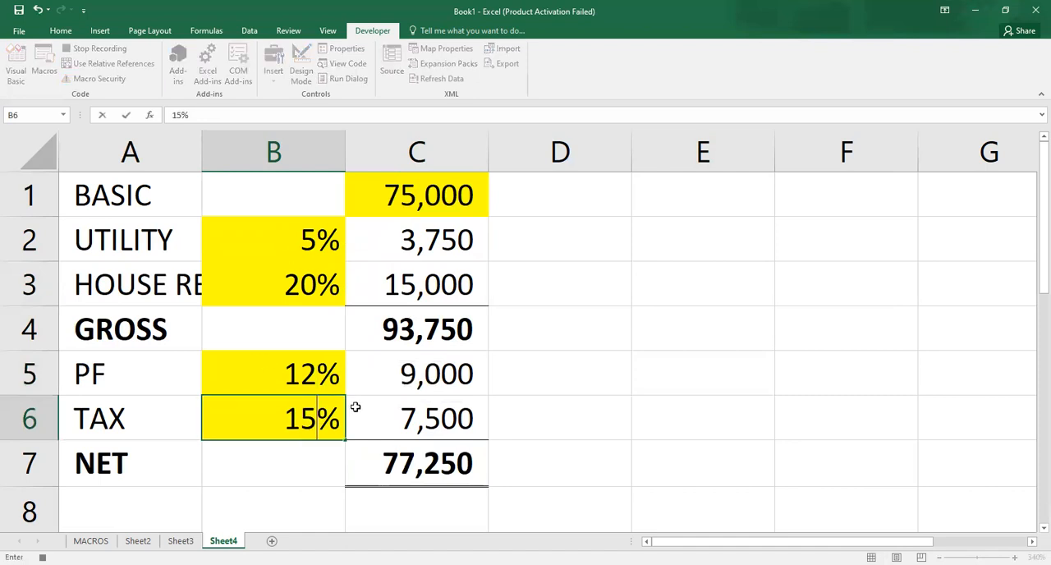
left_click(394, 466)
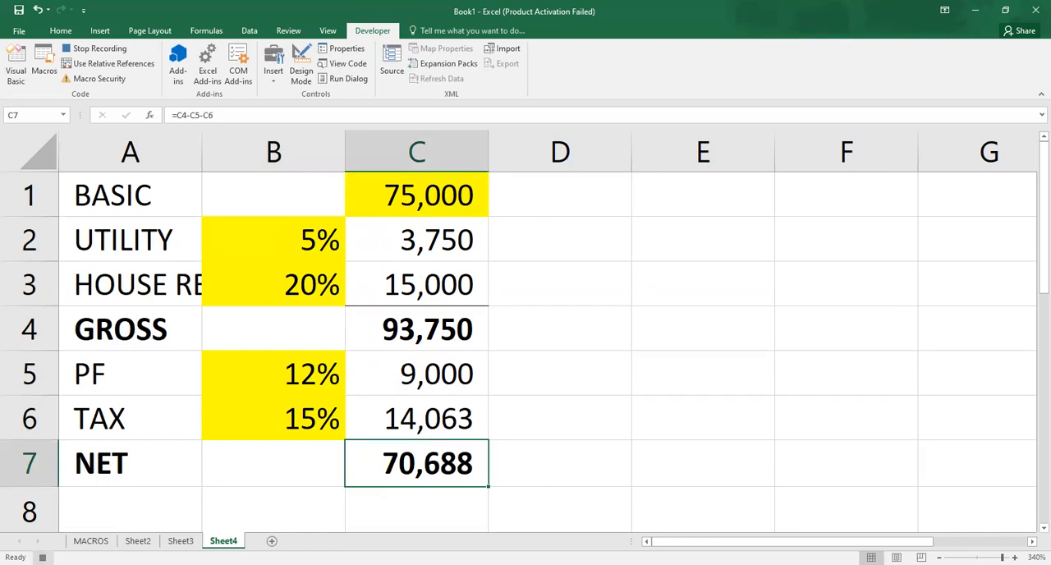
left_click(42, 558)
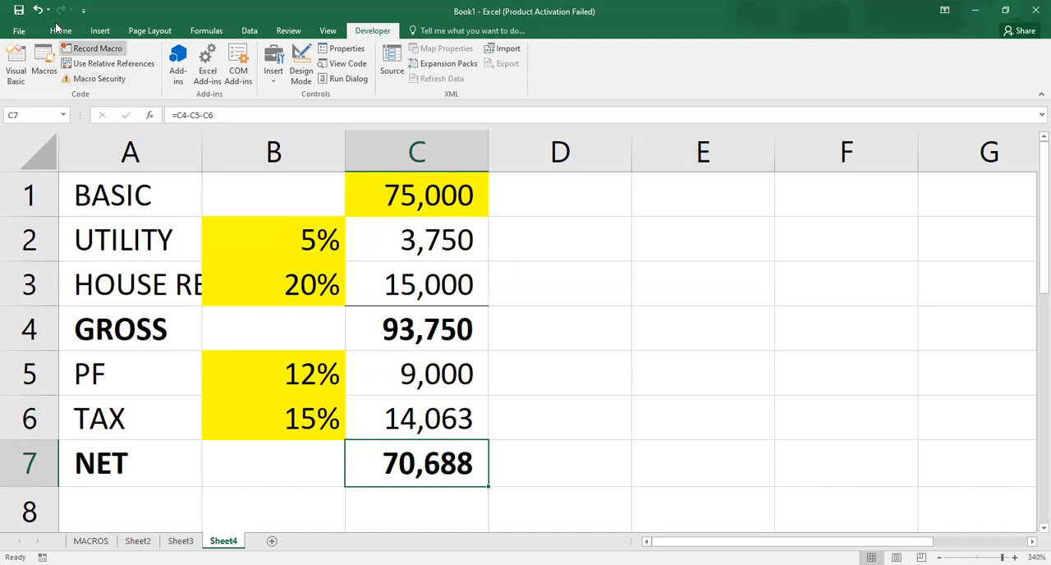
- Draw a rectangle about 0.8" wide and 0.23" high over cells E2:F3 and give it the gold colored-fill style
left_click(99, 31)
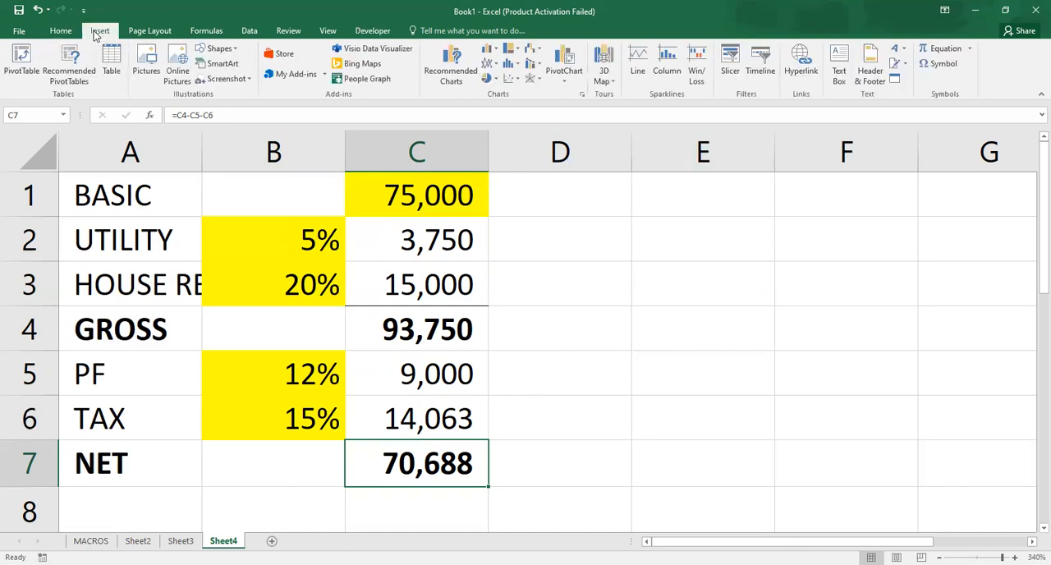
left_click(216, 49)
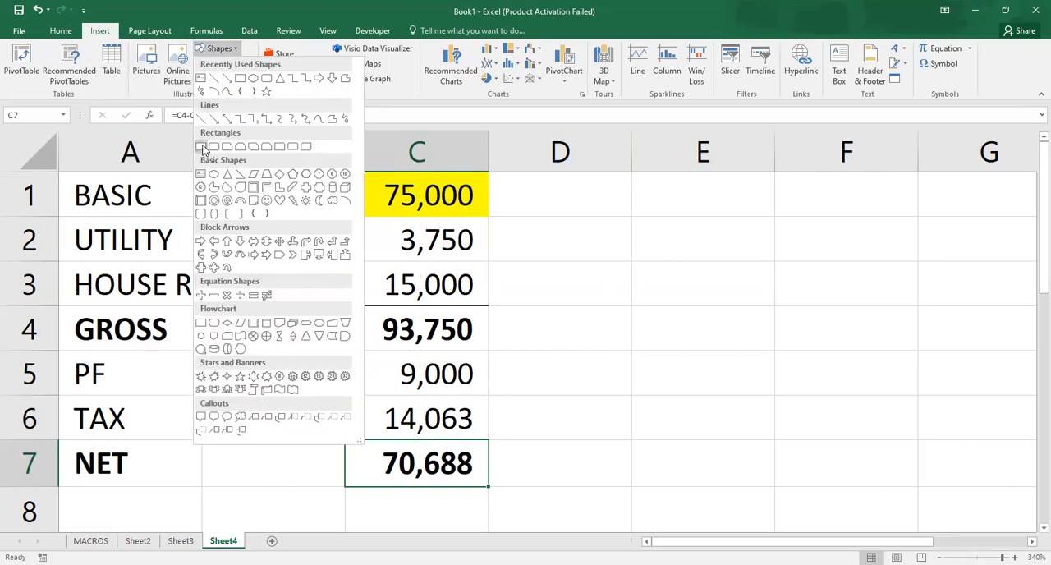
left_click(203, 148)
mouse_move(630, 234)
left_mouse_down()
mouse_move(706, 279)
mouse_move(803, 284)
left_mouse_up()
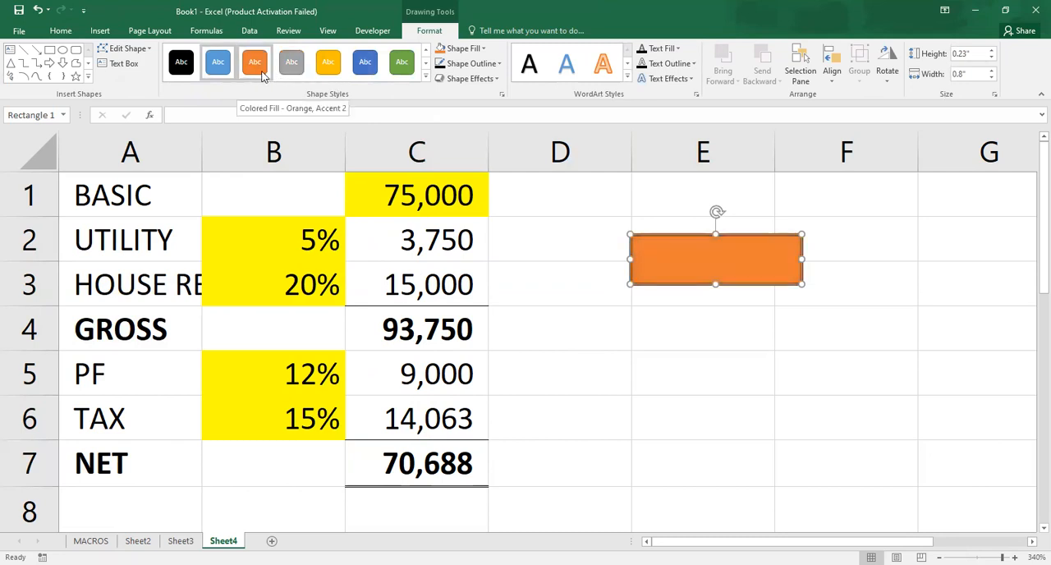
left_click(331, 64)
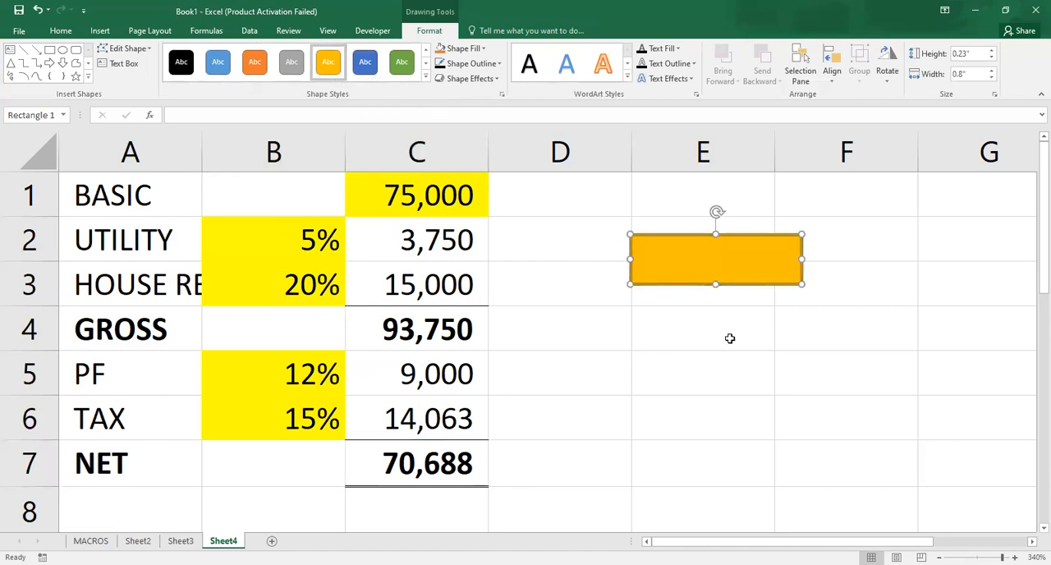
- Duplicate the gold rectangle twice and arrange the copies in a column beneath it, around rows 4 and 6
key("Down")
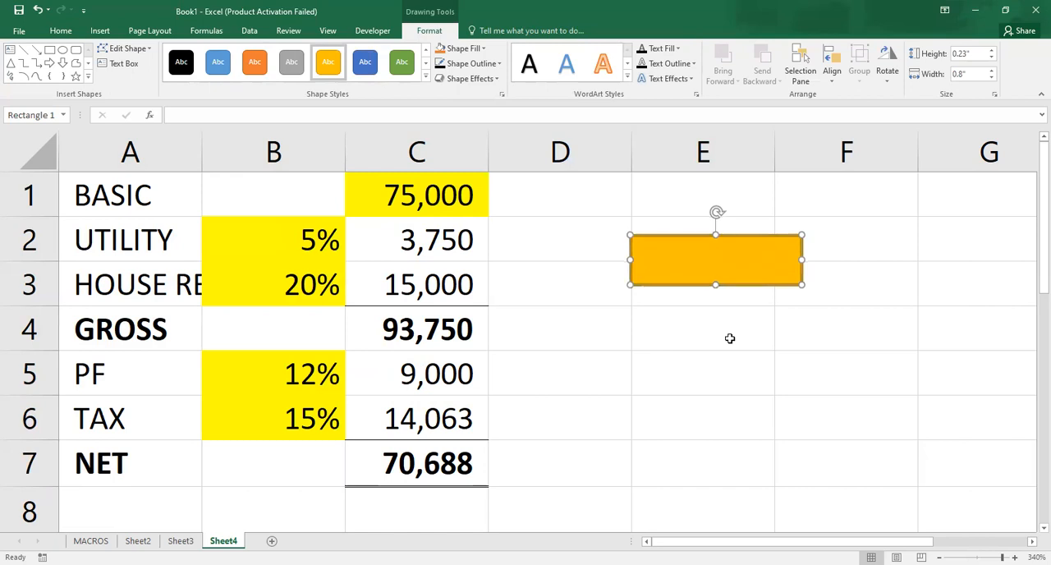
key("ctrl+d")
key("ctrl+d")
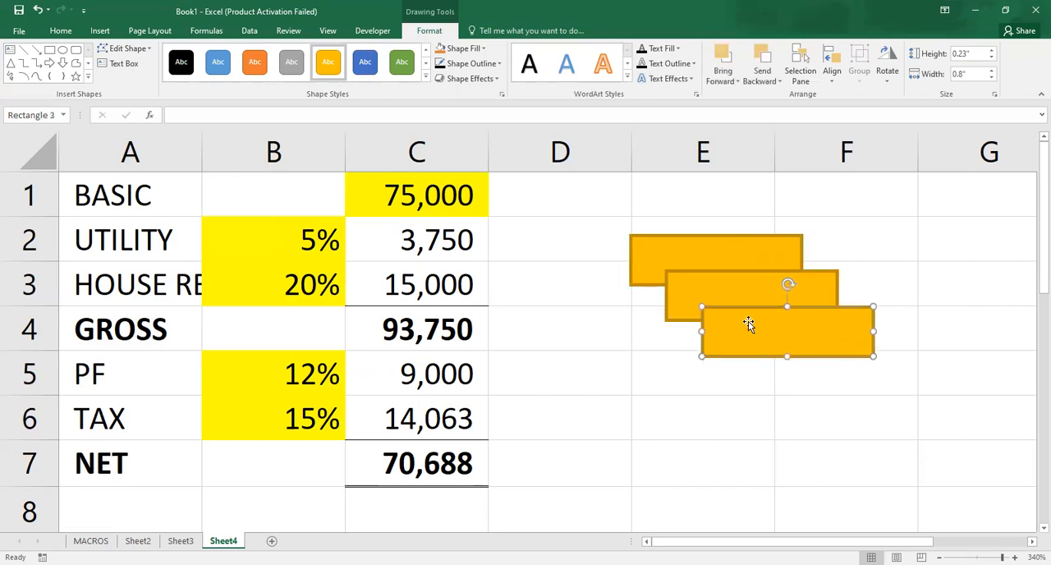
left_click_drag(757, 333, 669, 428)
left_click_drag(715, 294, 678, 335)
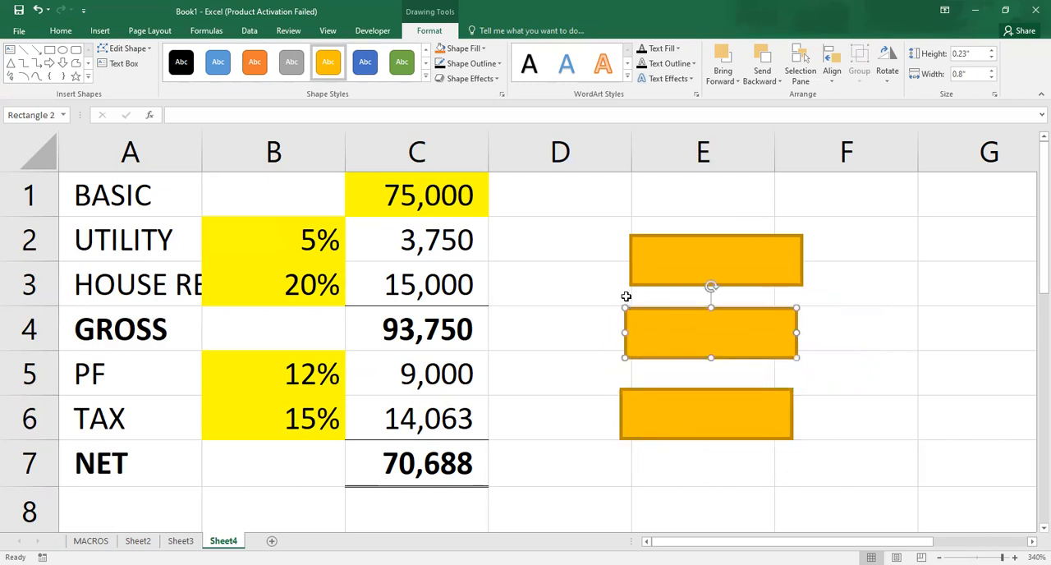
- Apply the blue colored-fill style to the middle rectangle and the orange one to the lowest rectangle
left_click(364, 63)
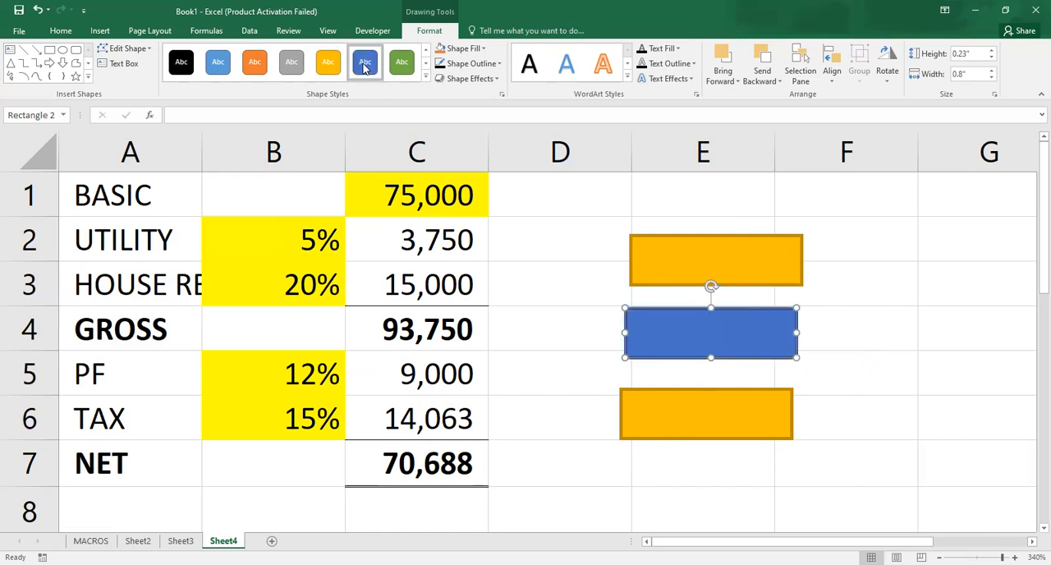
left_click(662, 396)
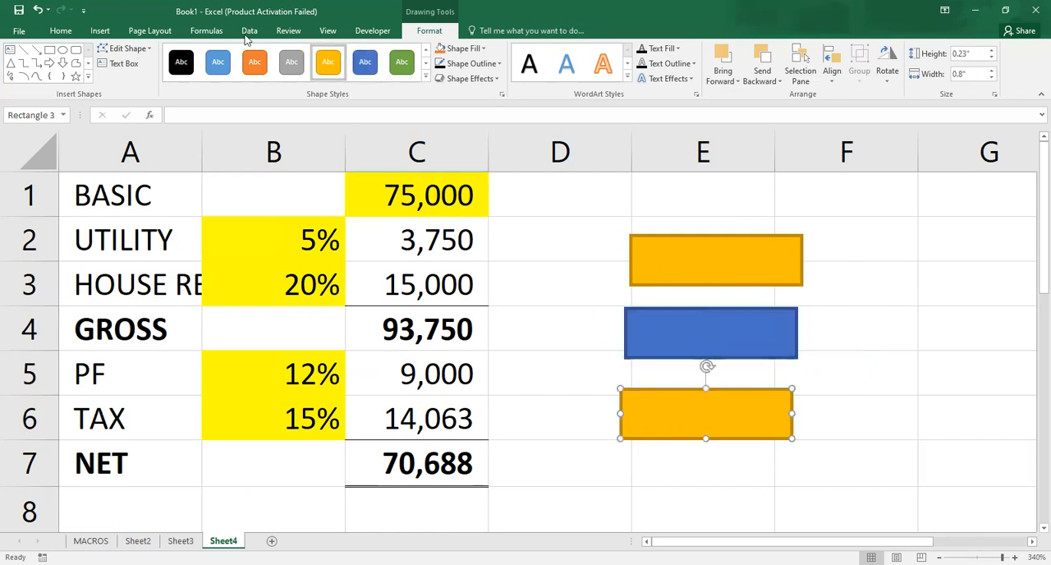
left_click(255, 62)
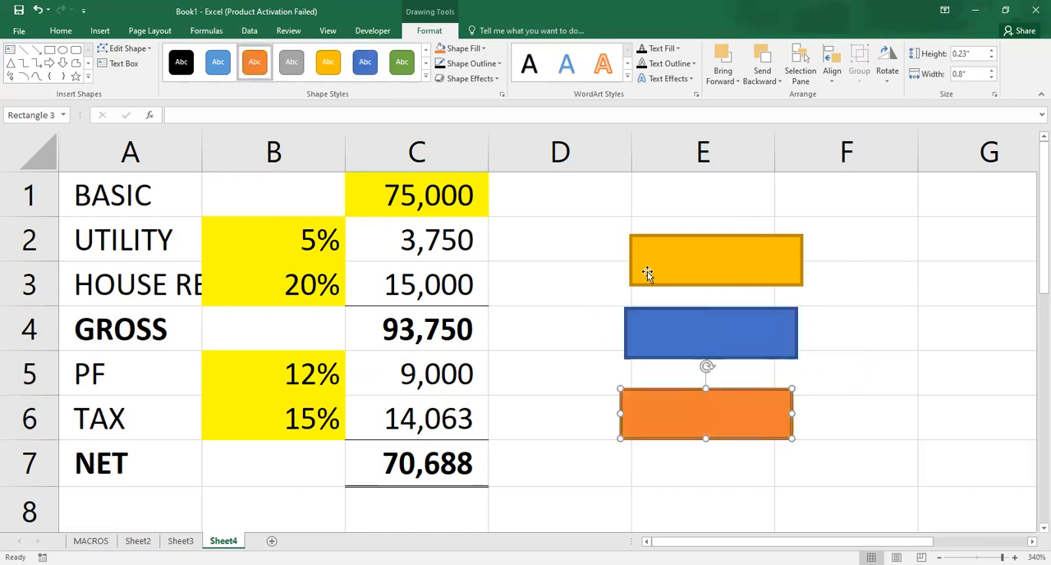
- Shift the gold rectangle slightly toward column D so it lines up with the blue and orange rectangles
mouse_move(649, 272)
left_mouse_down()
mouse_move(636, 270)
mouse_move(648, 257)
mouse_move(639, 268)
left_mouse_up()
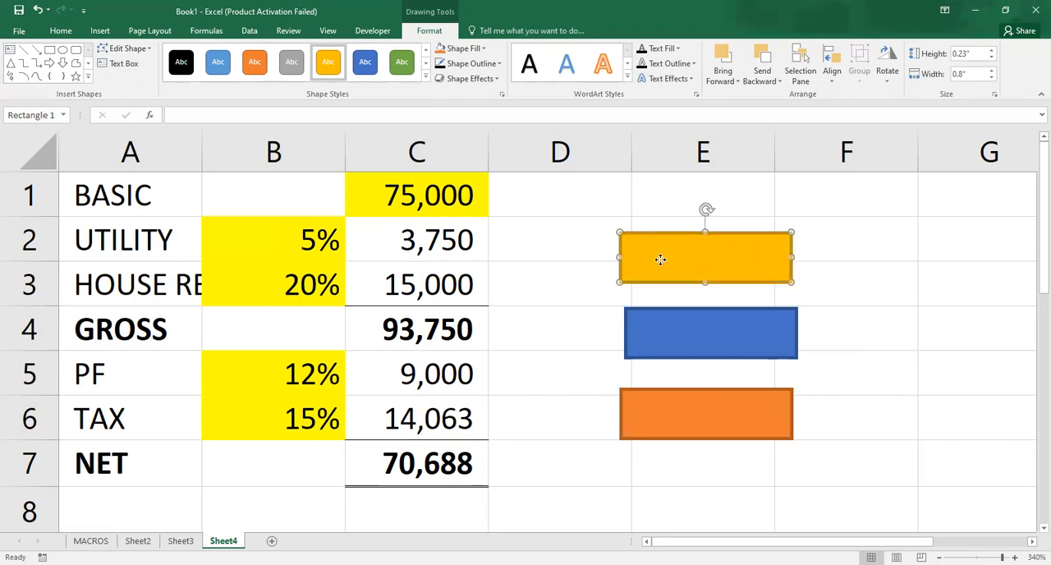
mouse_move(660, 260)
left_mouse_down()
mouse_move(664, 345)
mouse_move(648, 261)
mouse_move(663, 260)
left_mouse_up()
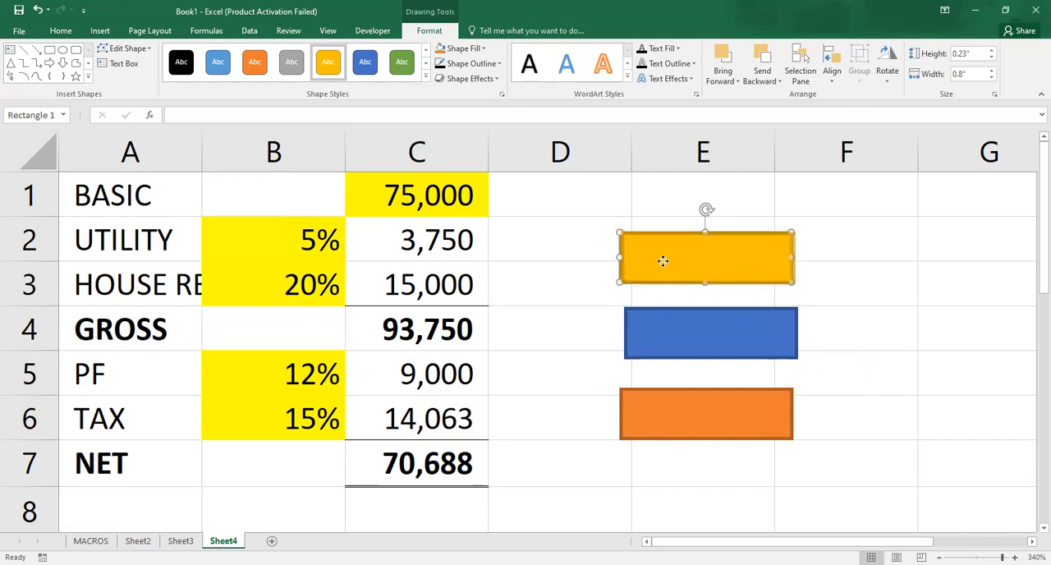
key("Escape")
left_click(662, 261)
key("Escape")
left_click(662, 260)
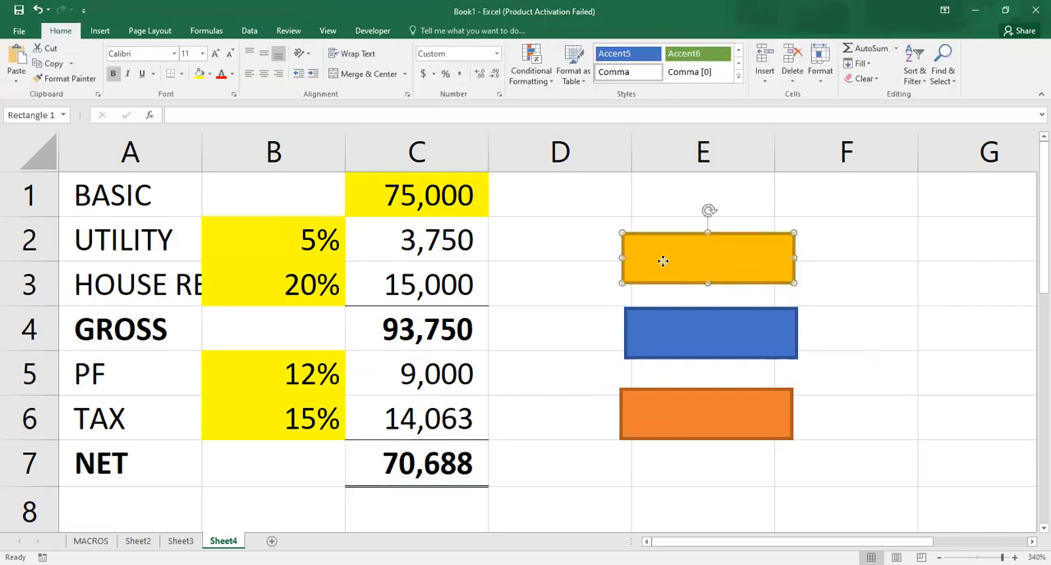
key("Escape")
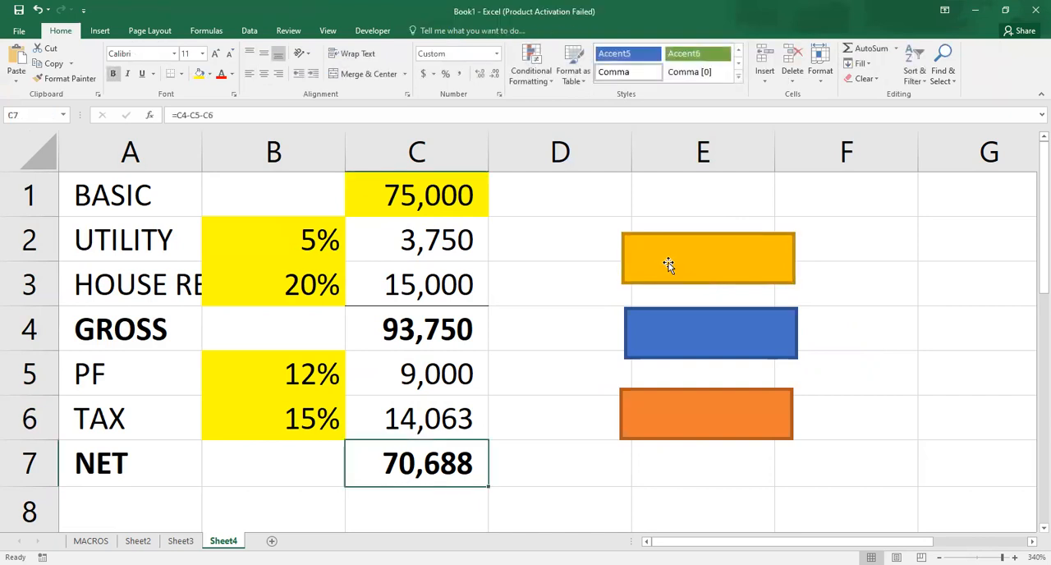
left_click(696, 267)
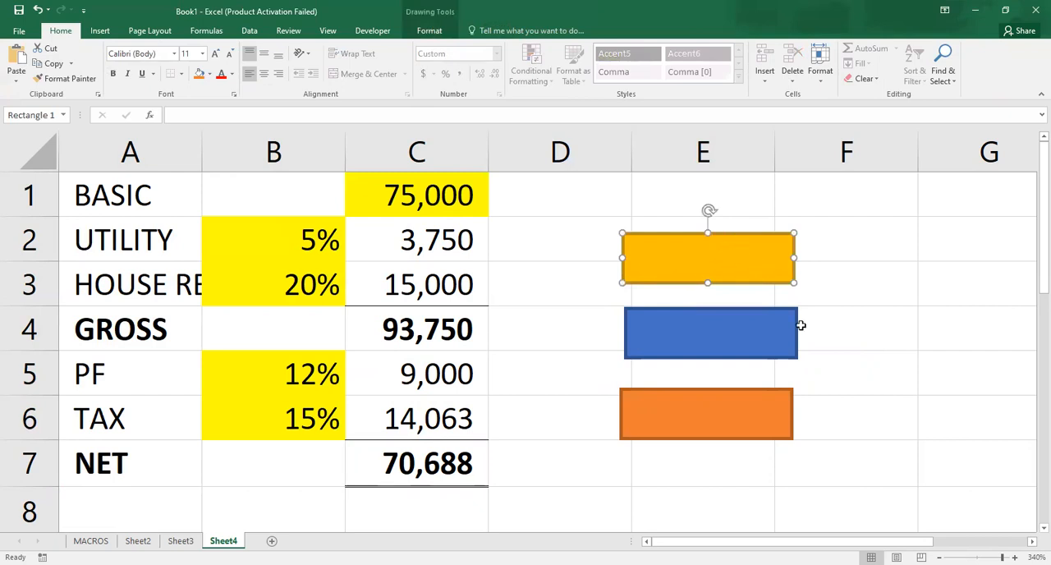
left_click(861, 369)
left_click(850, 286)
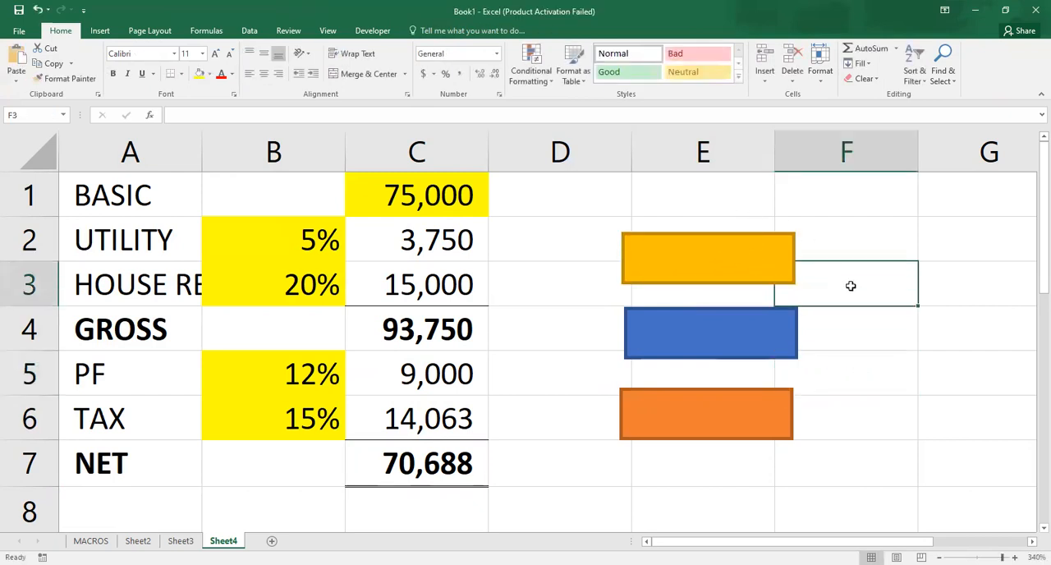
left_click(755, 264)
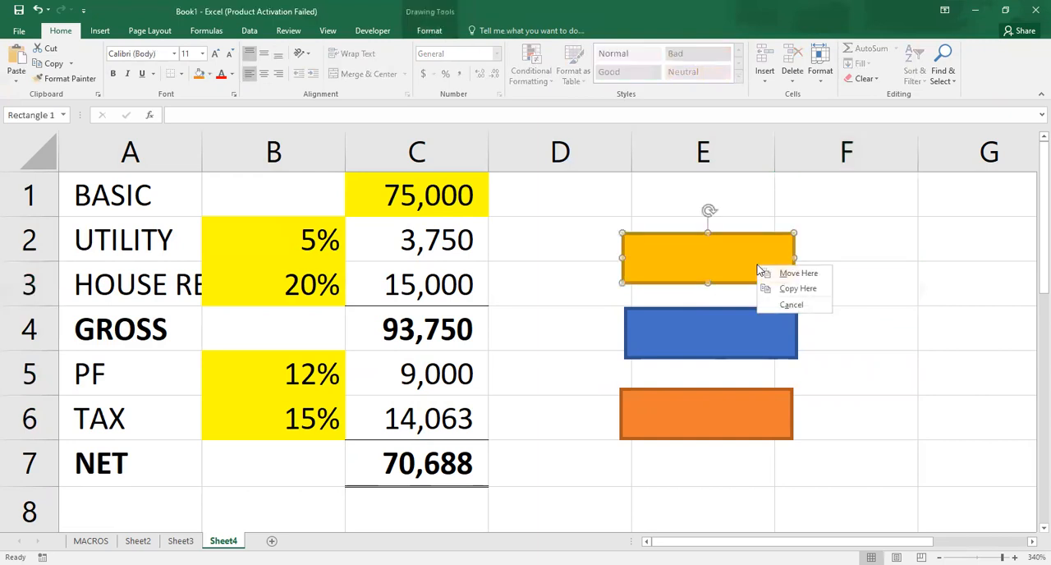
key("Escape")
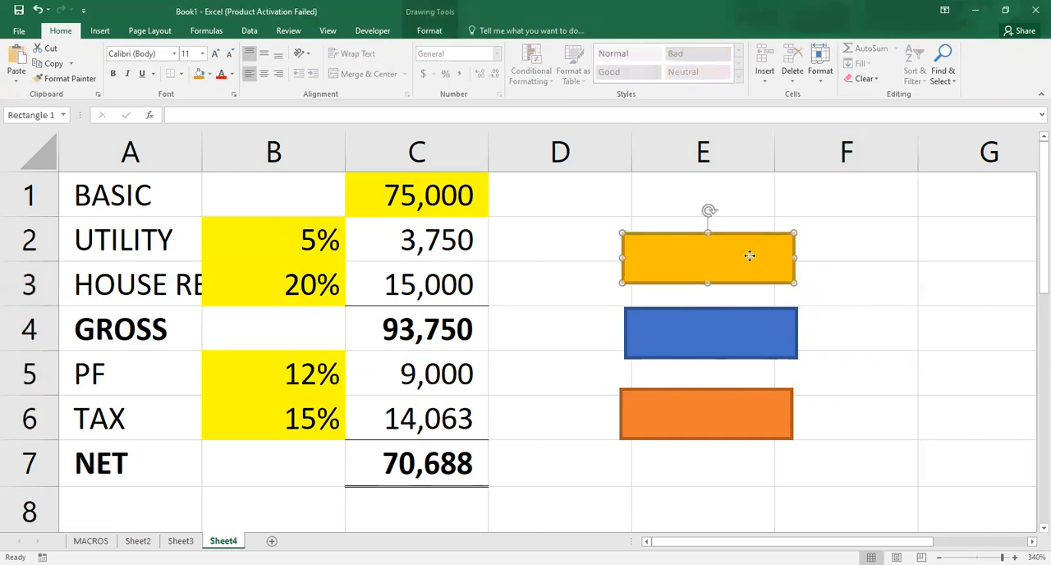
right_click(749, 256)
key("Escape")
right_click(749, 256)
key("Escape")
right_click(750, 256)
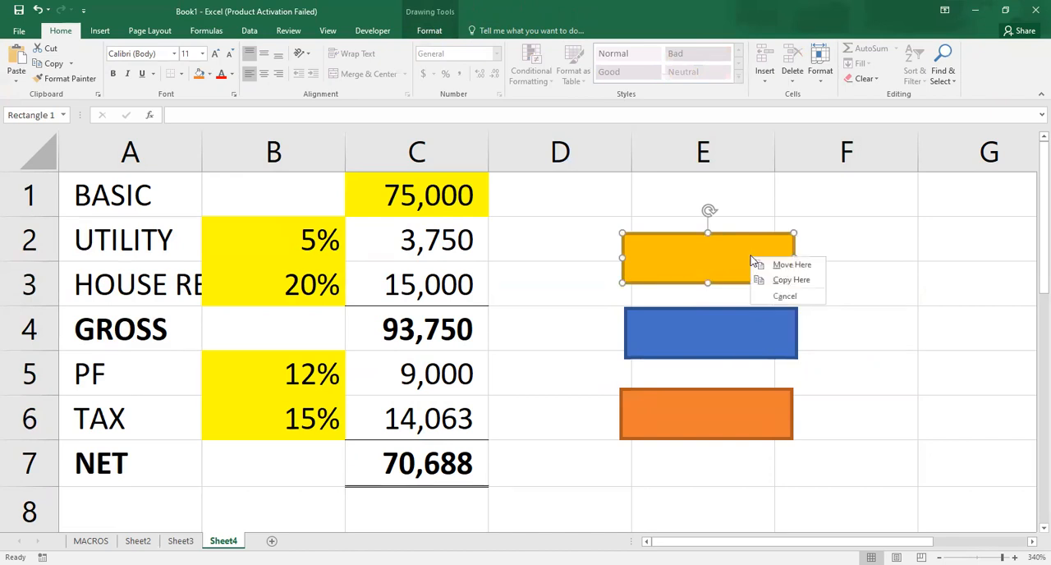
key("Escape")
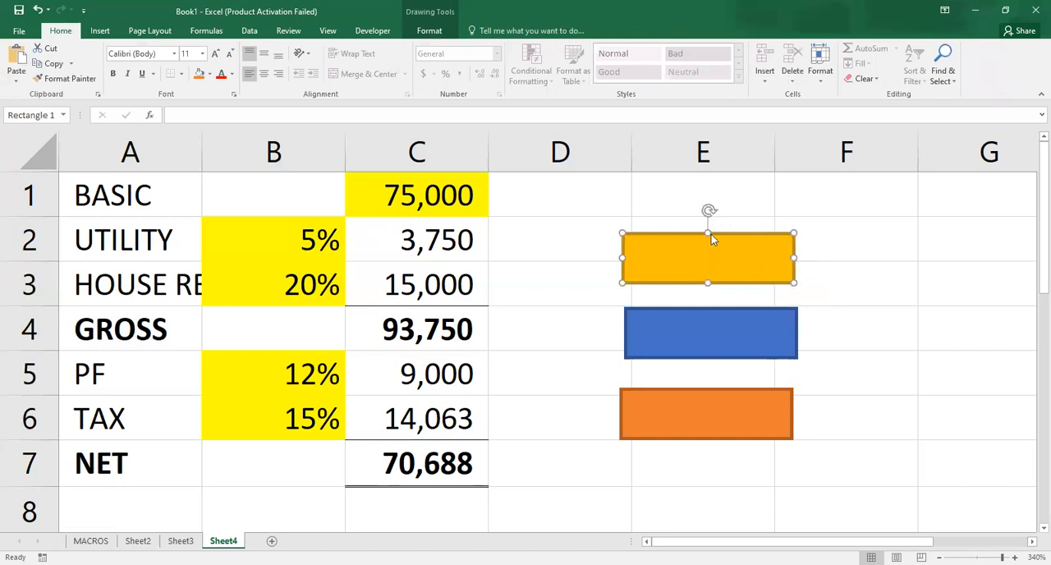
right_click(735, 220)
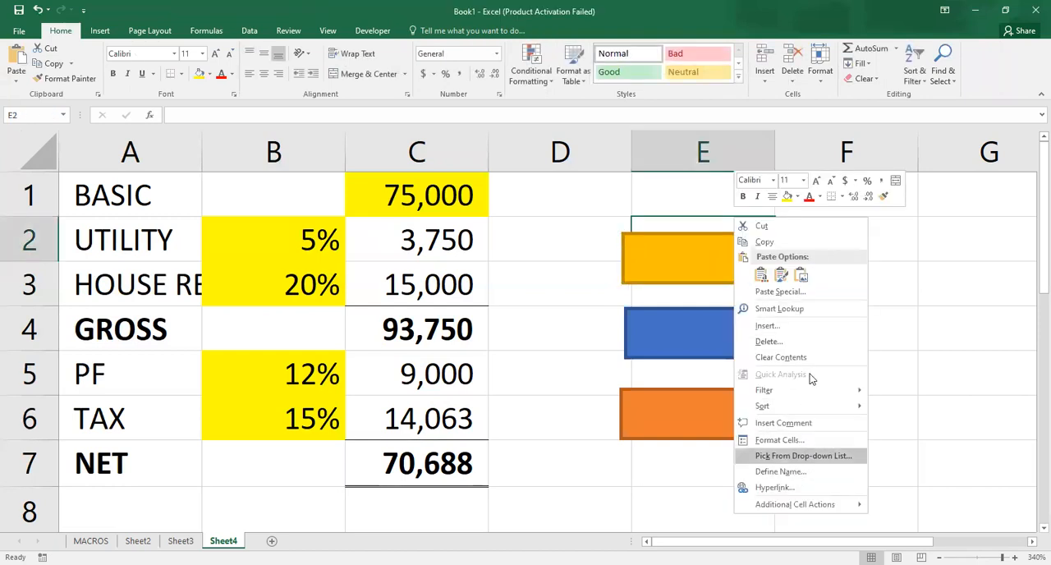
- Label the gold rectangle "Original"
left_click(723, 264)
right_click(722, 264)
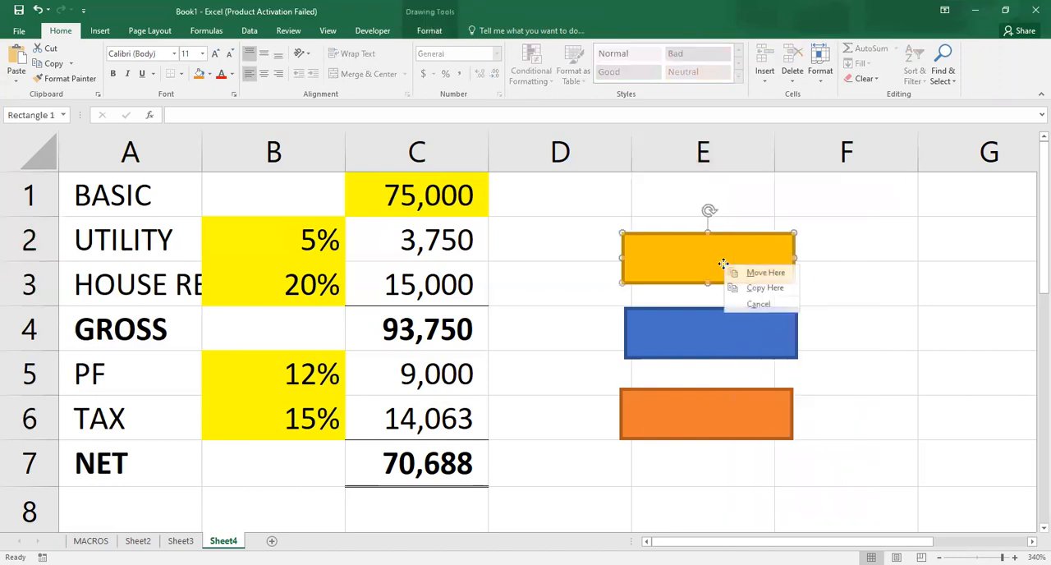
right_click(722, 265)
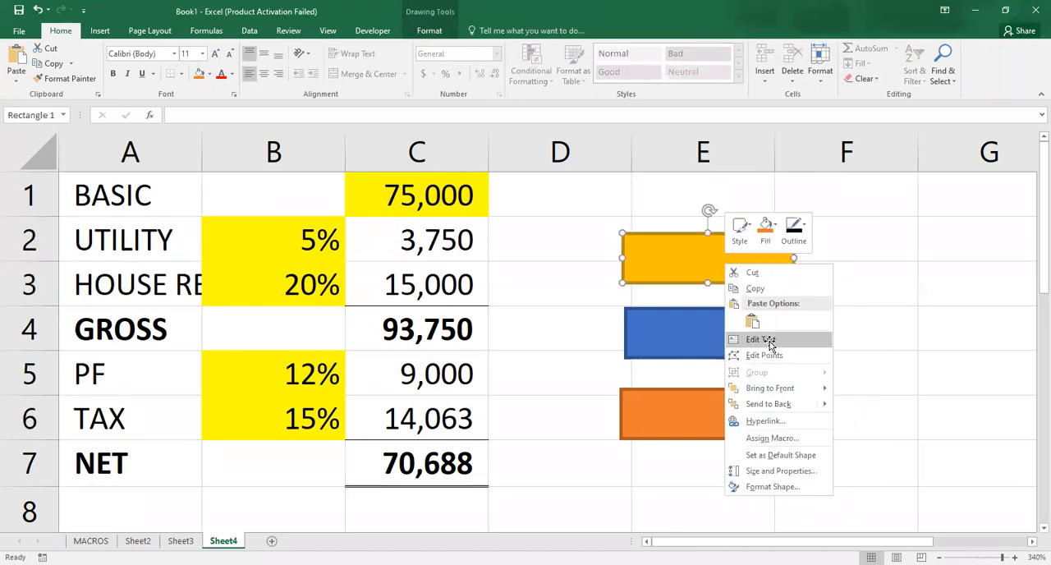
key("Escape")
type("S")
key("BackSpace")
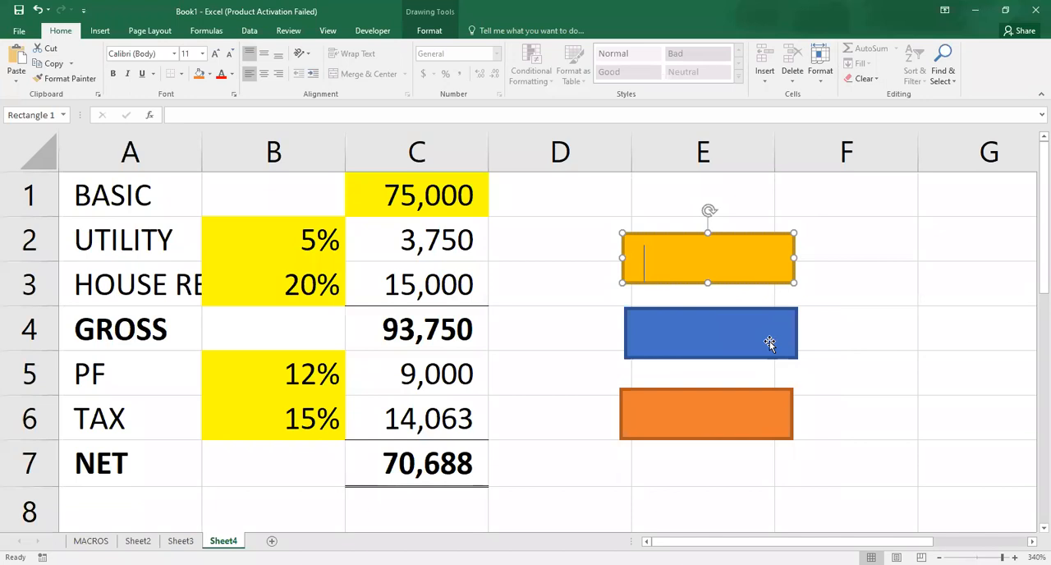
type("Original")
- Label the blue rectangle "Sec-1"
left_click(759, 332)
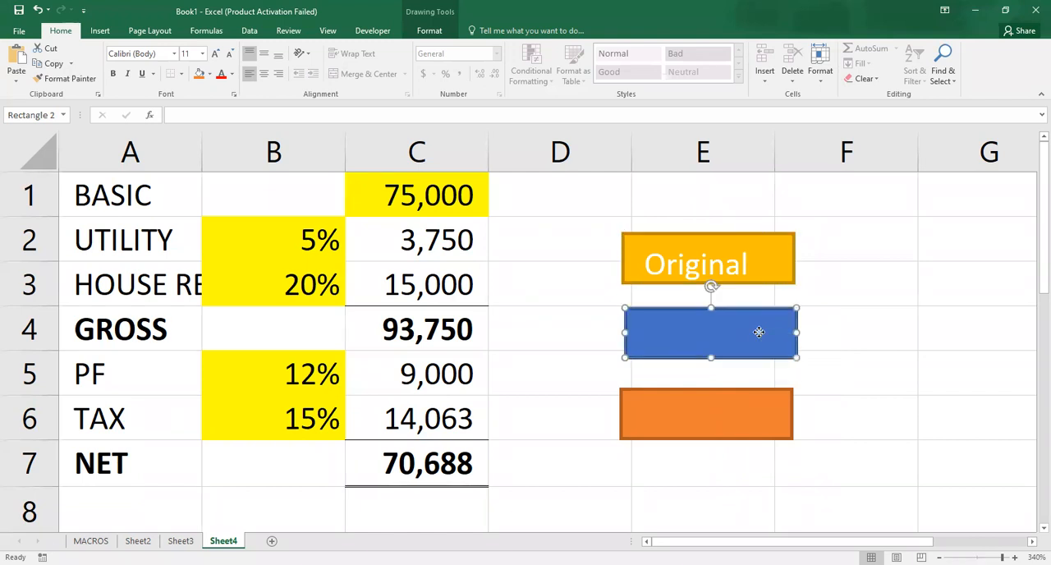
right_click(759, 332)
left_click(758, 332)
right_click(759, 332)
left_click(758, 331)
right_click(759, 332)
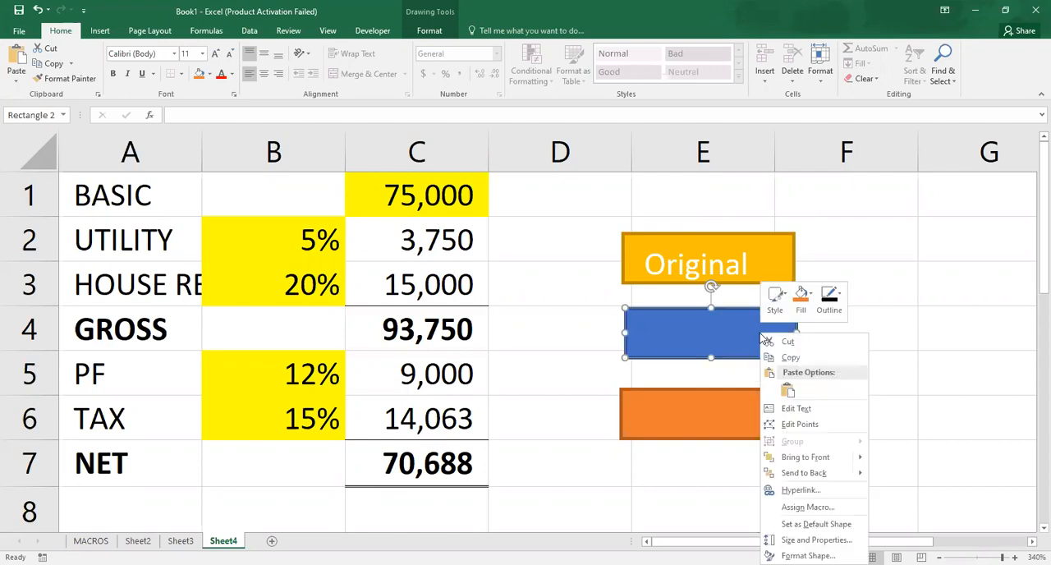
left_click(795, 408)
type("Sec")
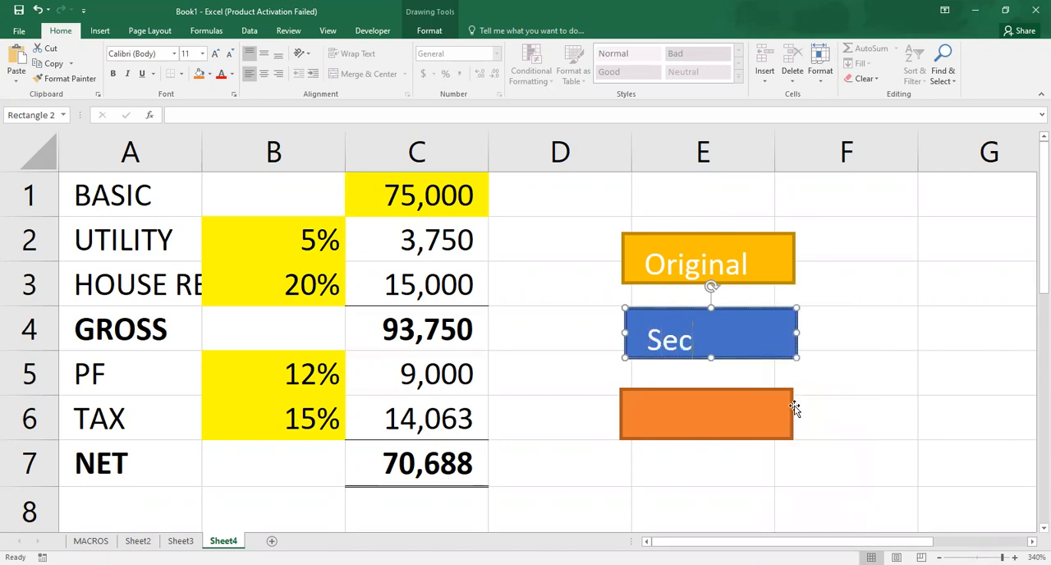
type("-1")
- Label the orange rectangle "Sec_2"
left_click(698, 411)
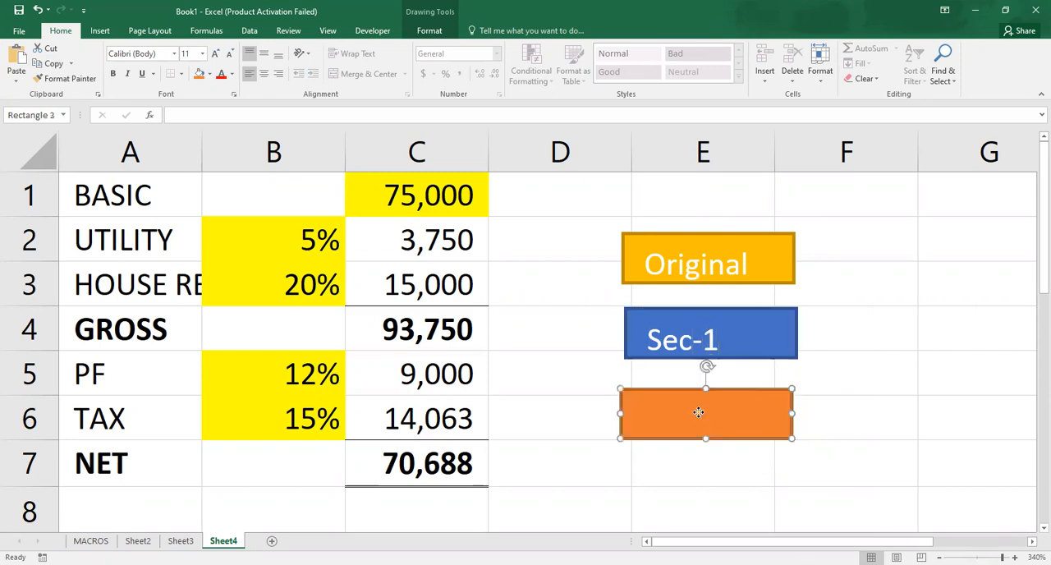
right_click(697, 412)
right_click(698, 412)
right_click(698, 412)
right_click(698, 412)
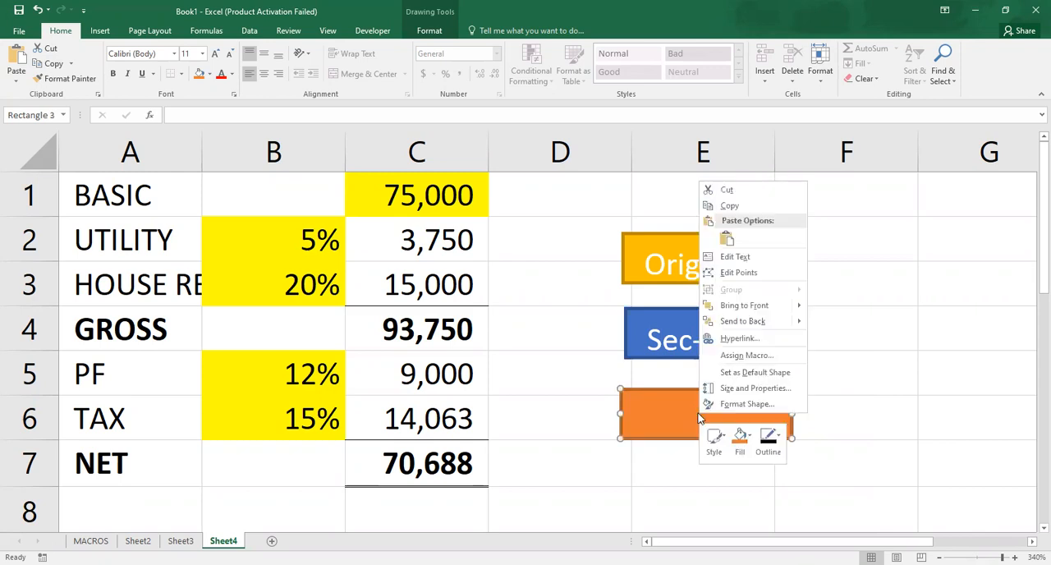
left_click(735, 256)
type("S")
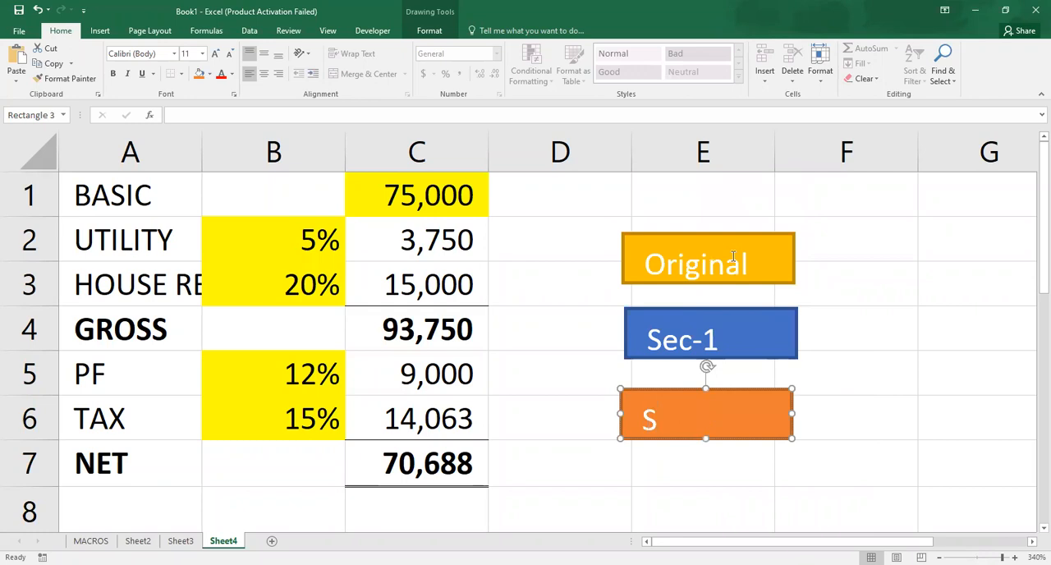
type("ec_2")
- Assign the Original macro to the gold rectangle
left_click(793, 281)
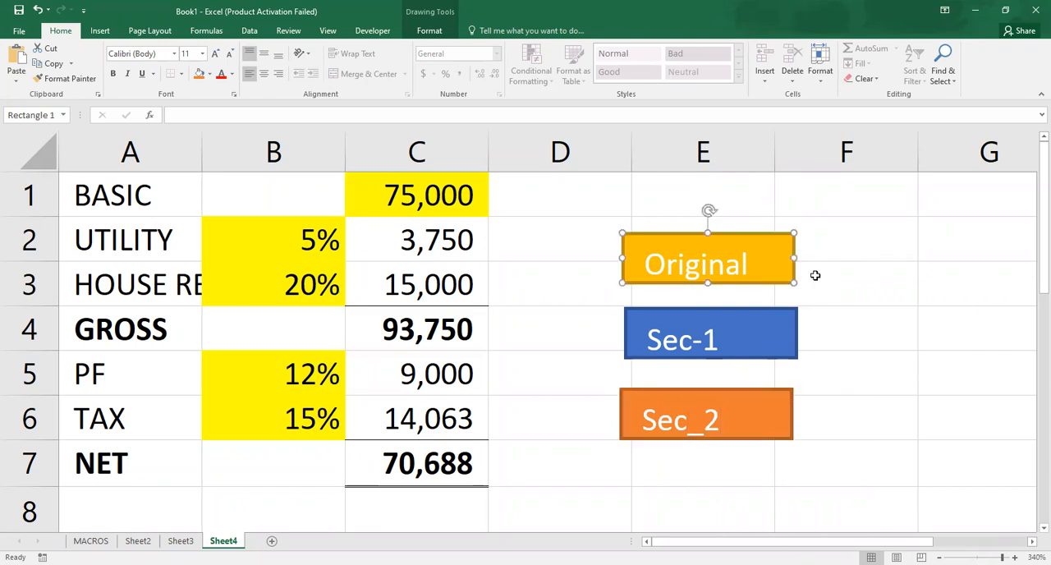
right_click(748, 272)
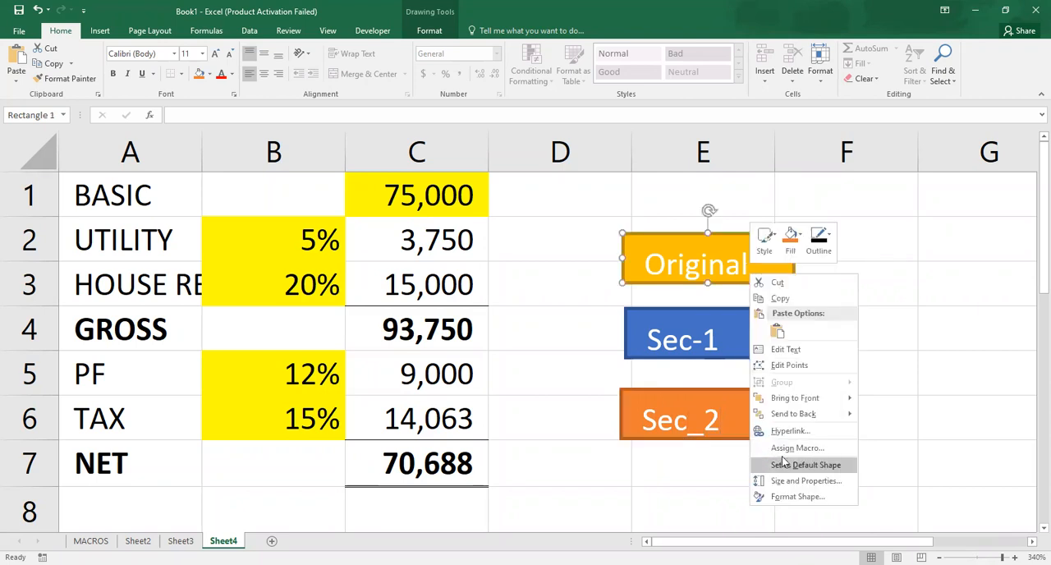
left_click(793, 448)
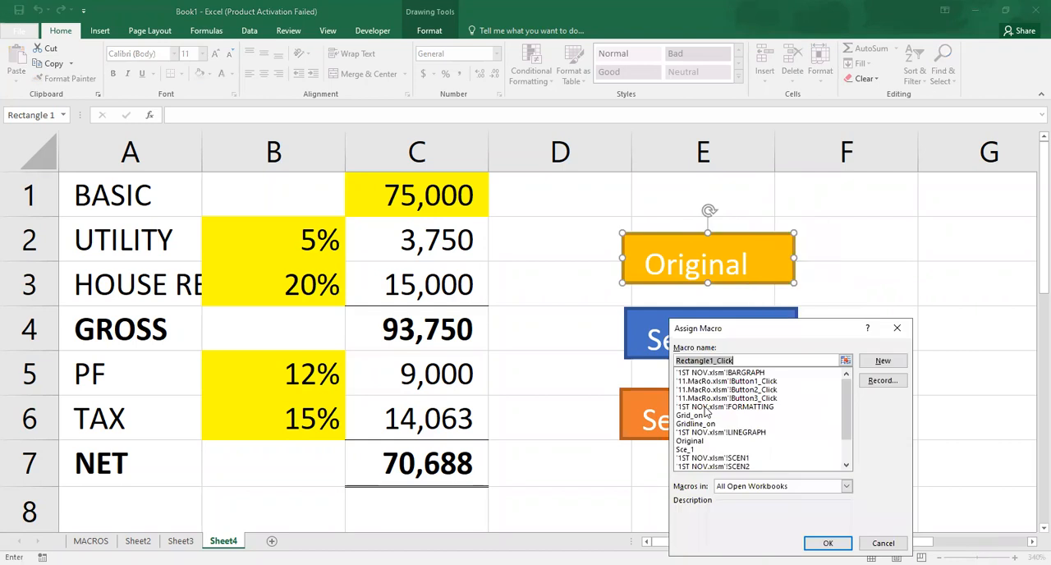
left_click(699, 441)
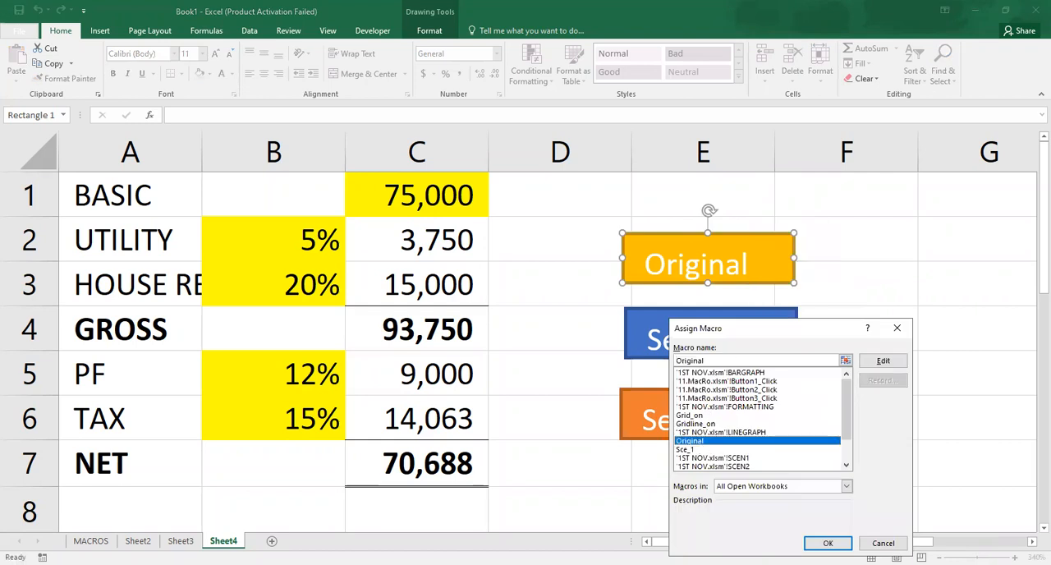
key("Return")
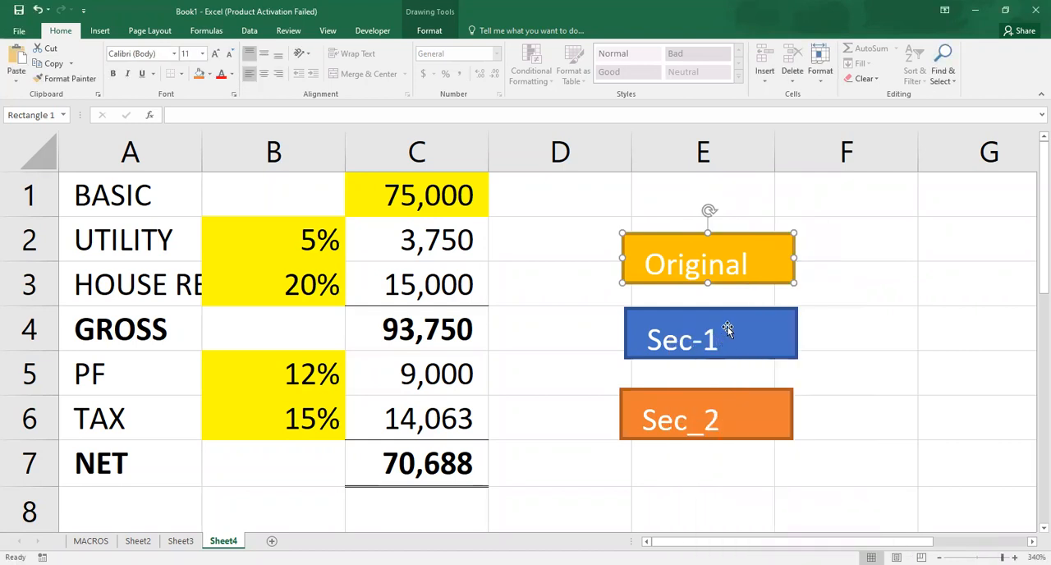
- Assign the Sce_1 macro to the blue Sec-1 rectangle
left_click(728, 332)
right_click(729, 330)
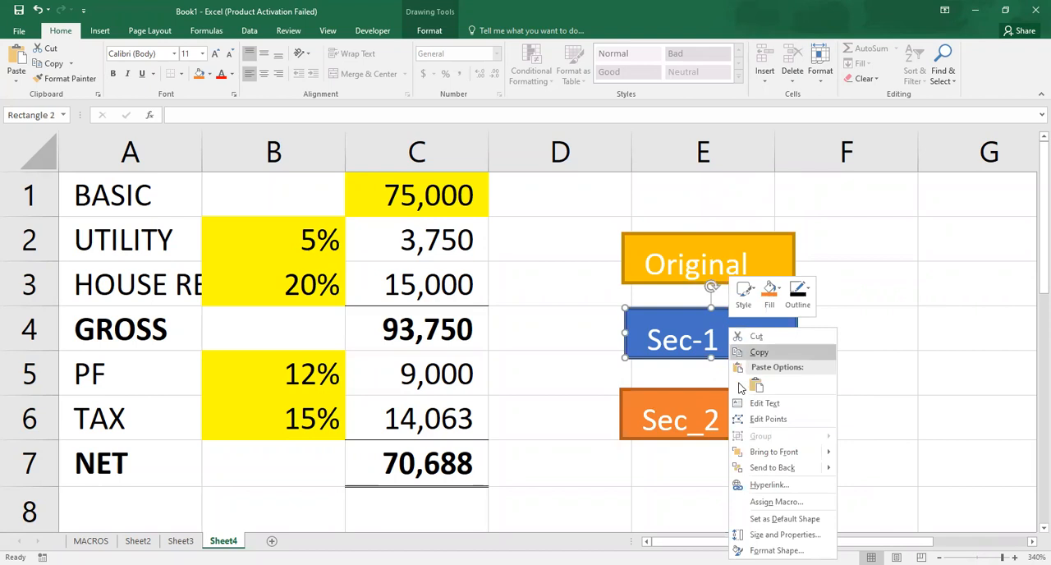
left_click(754, 501)
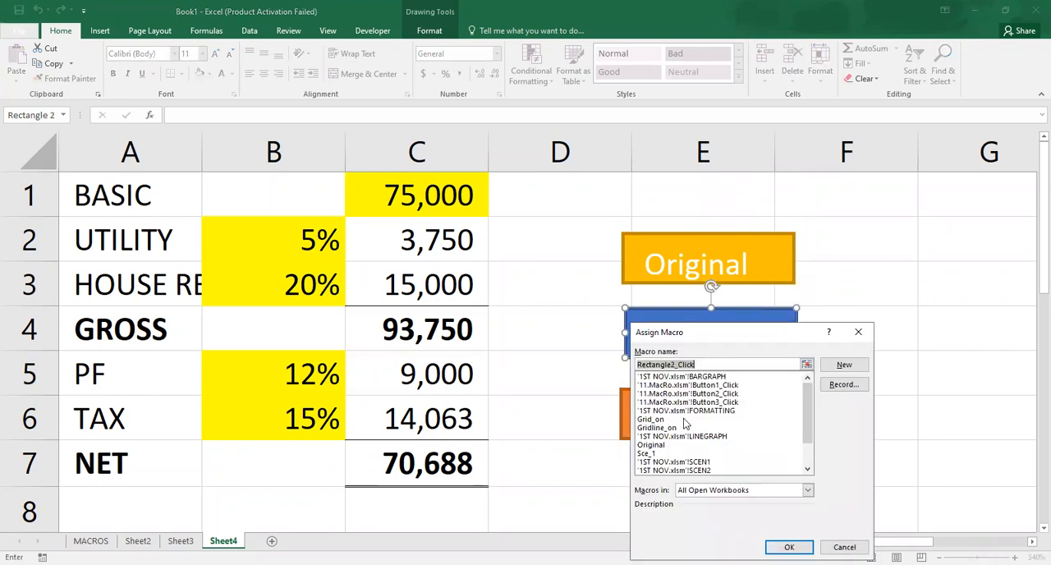
left_click(655, 453)
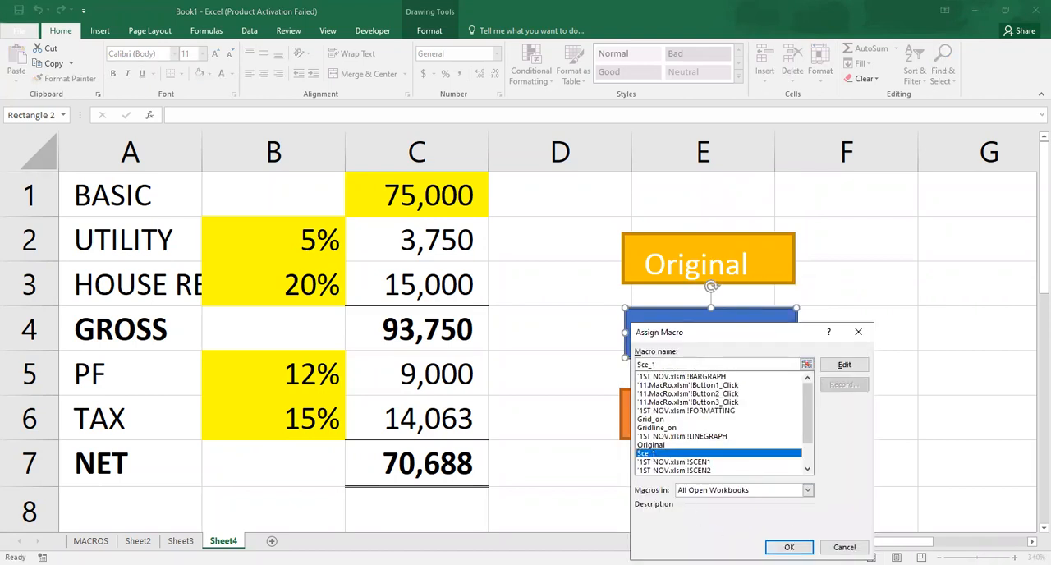
left_click(788, 547)
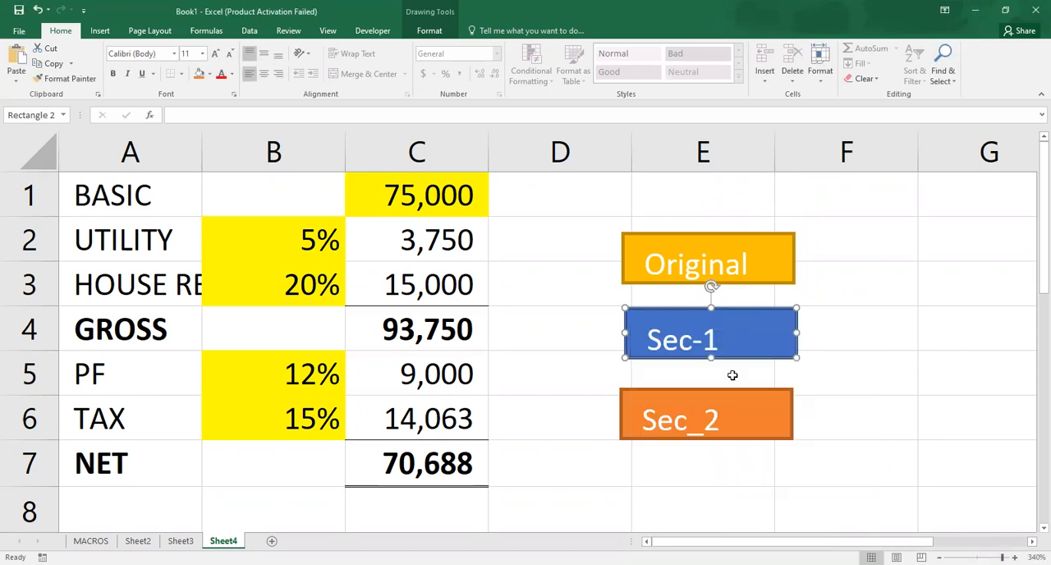
- Move the orange Sec_2 rectangle slightly closer to the blue one and line it up with the two rectangles above
right_click(737, 419)
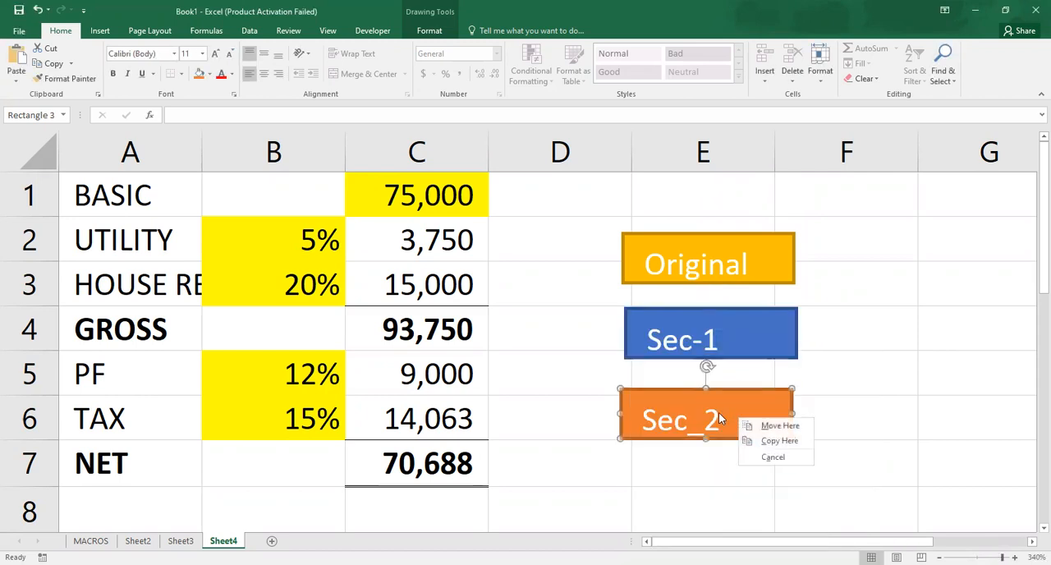
left_click(718, 417)
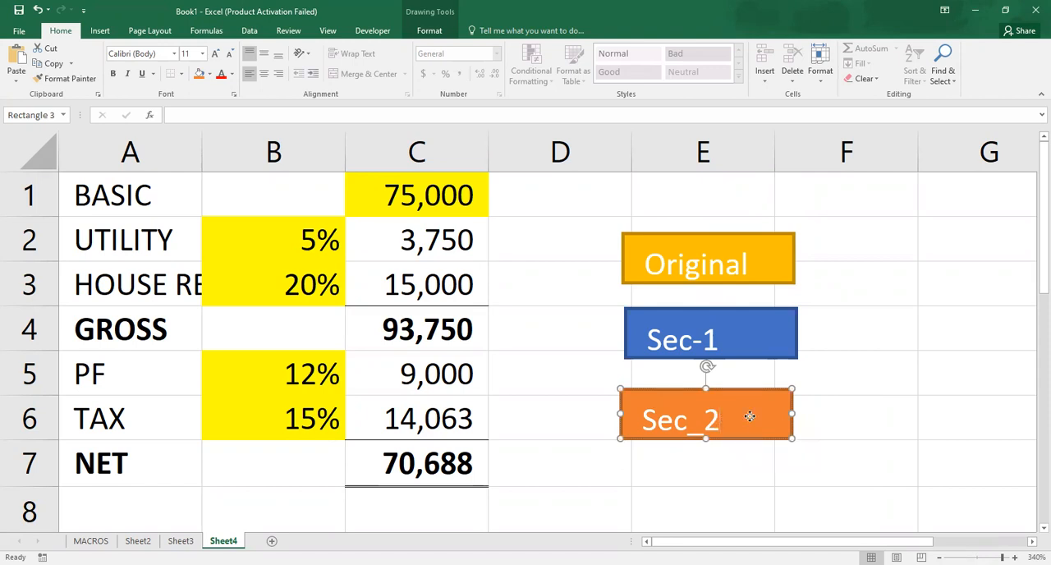
right_click(750, 417)
left_click(748, 416)
left_click_drag(748, 416, 752, 413)
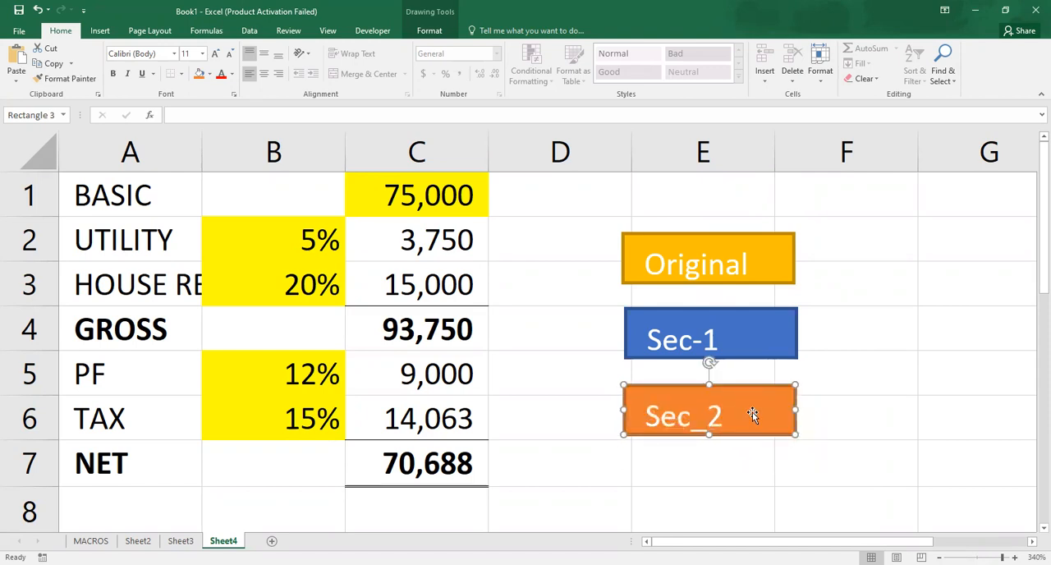
right_click(752, 412)
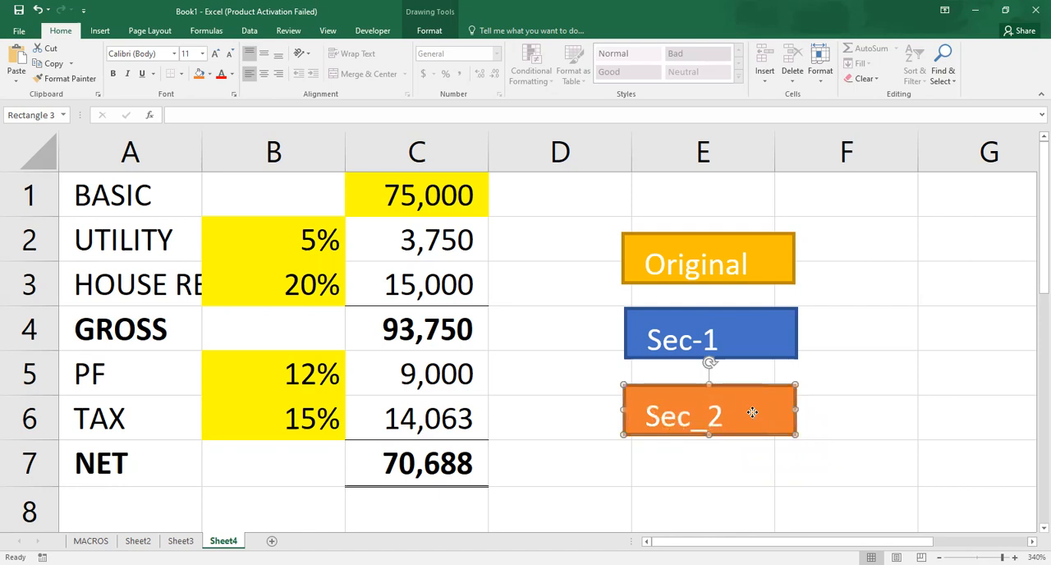
key("Escape")
right_click(752, 412)
right_click(752, 412)
left_click_drag(752, 412, 752, 403)
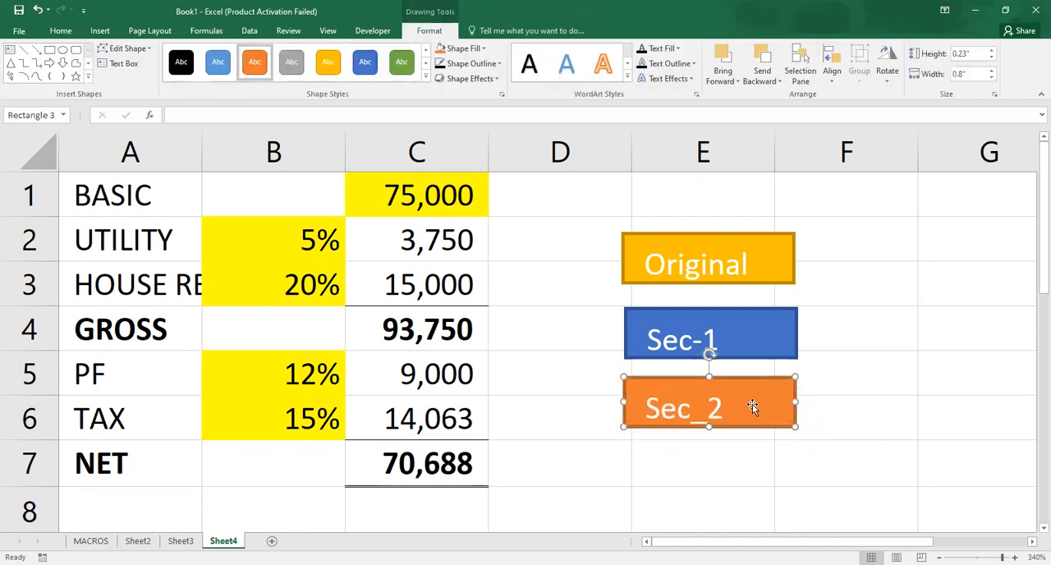
- Assign the Sec_2 macro to the orange rectangle
left_click(986, 456)
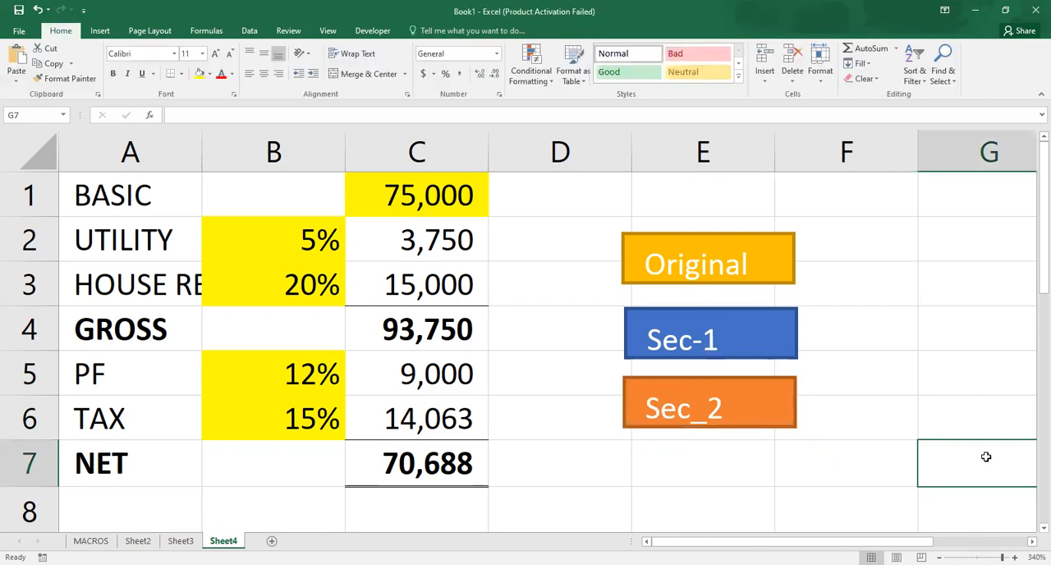
right_click(766, 398)
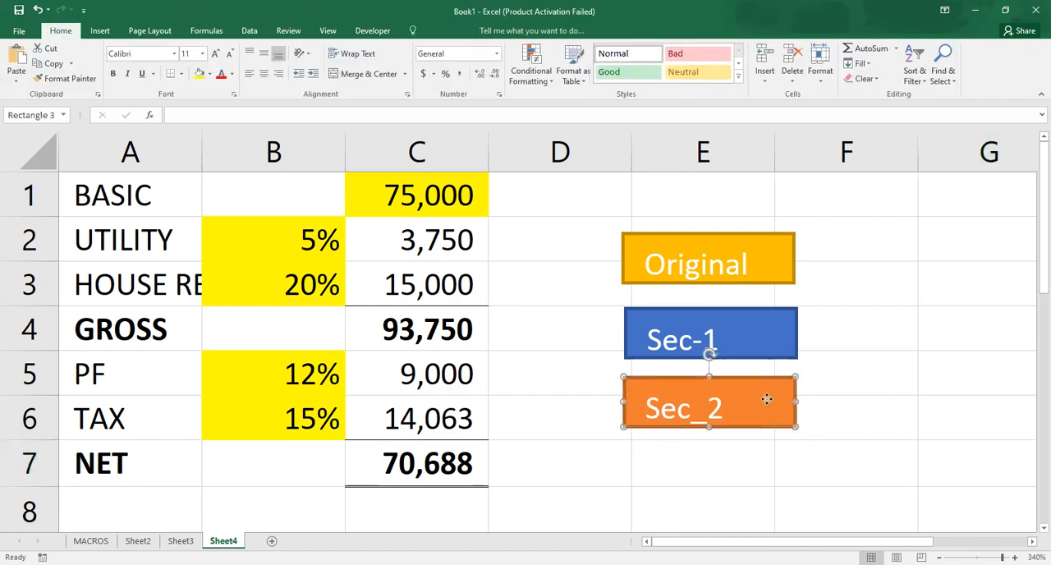
left_click(765, 399)
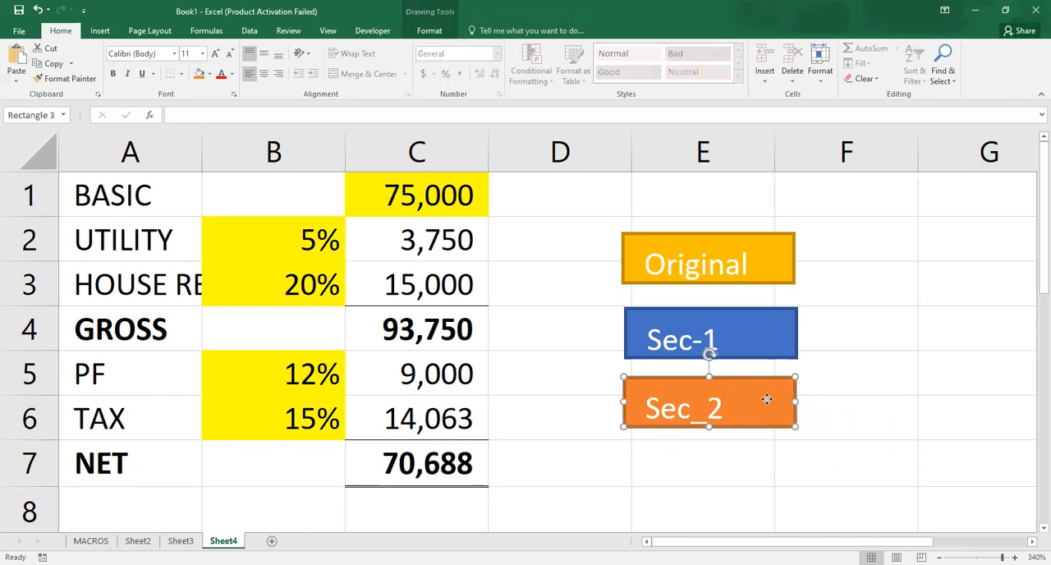
right_click(766, 399)
right_click(750, 395)
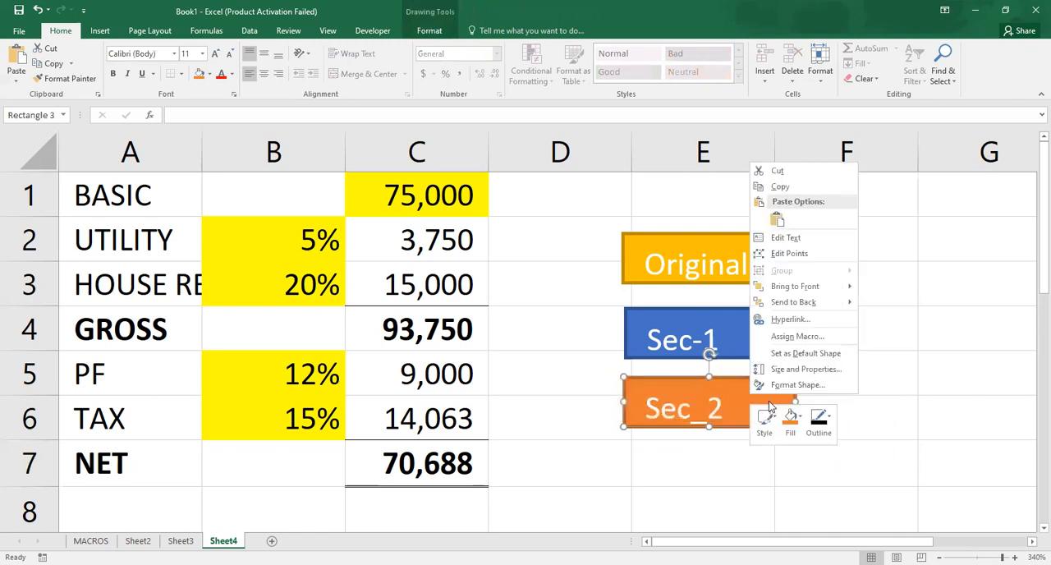
left_click(781, 335)
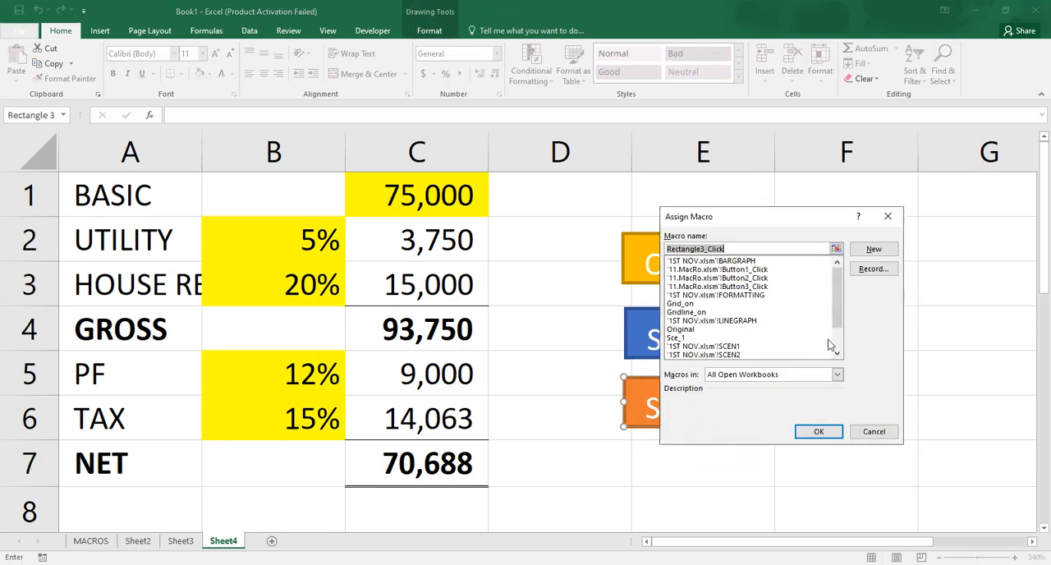
left_click(837, 354)
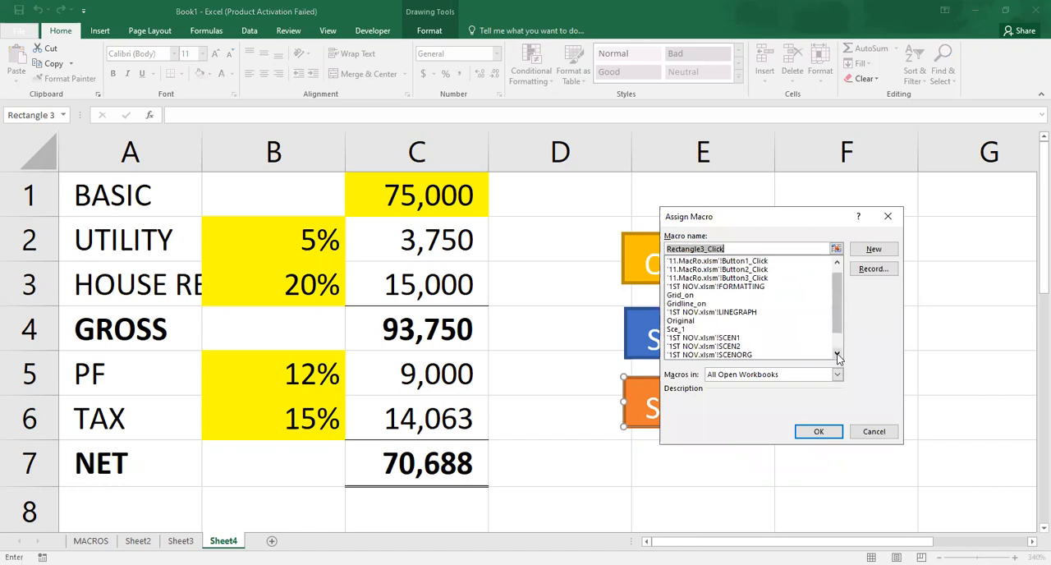
left_click(837, 353)
left_click(837, 354)
left_click(675, 346)
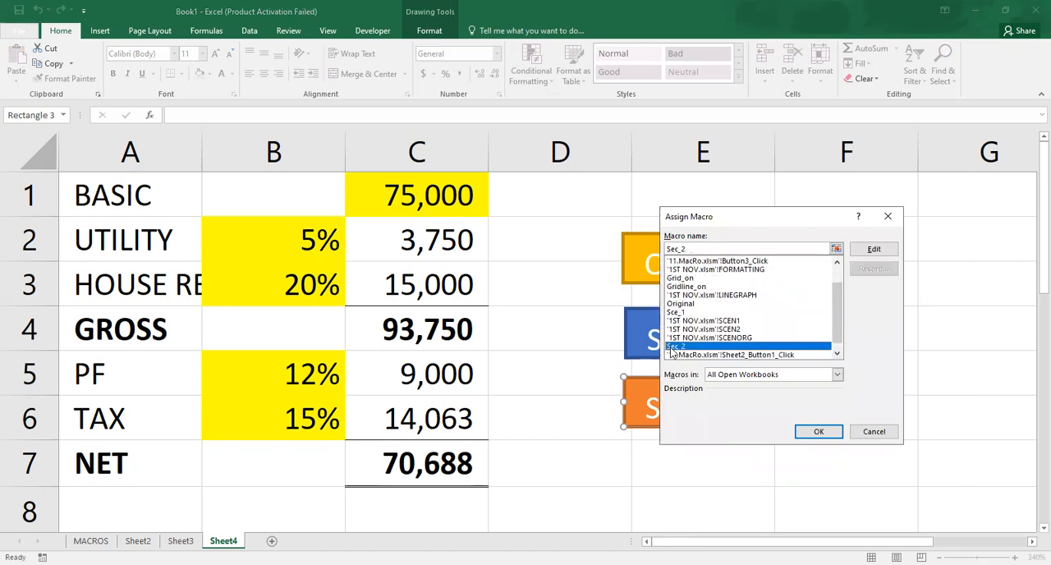
left_click(818, 431)
- Deselect the orange rectangle and run the Original scenario from its gold shape button
left_click(874, 404)
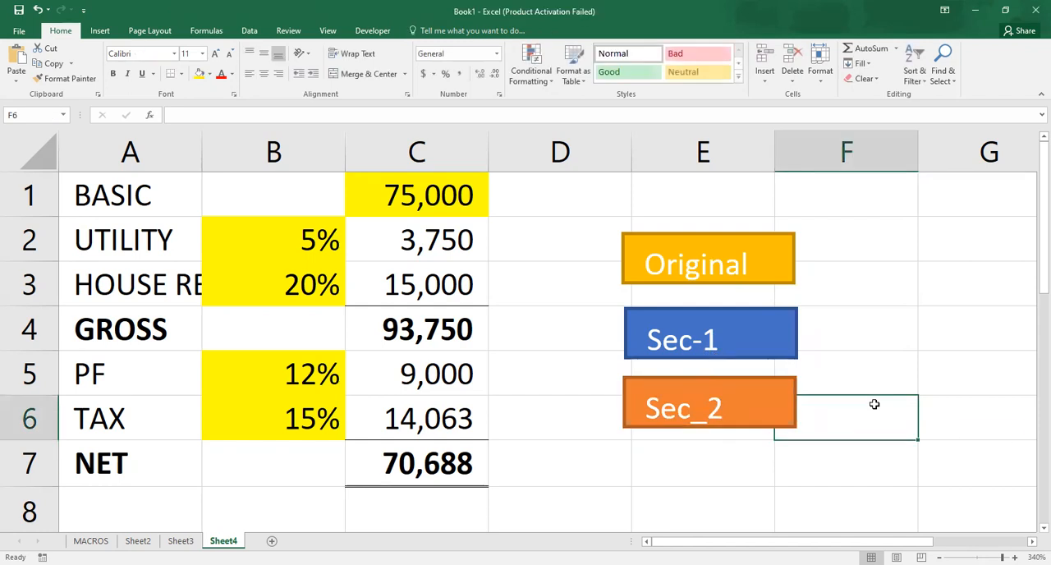
left_click(719, 275)
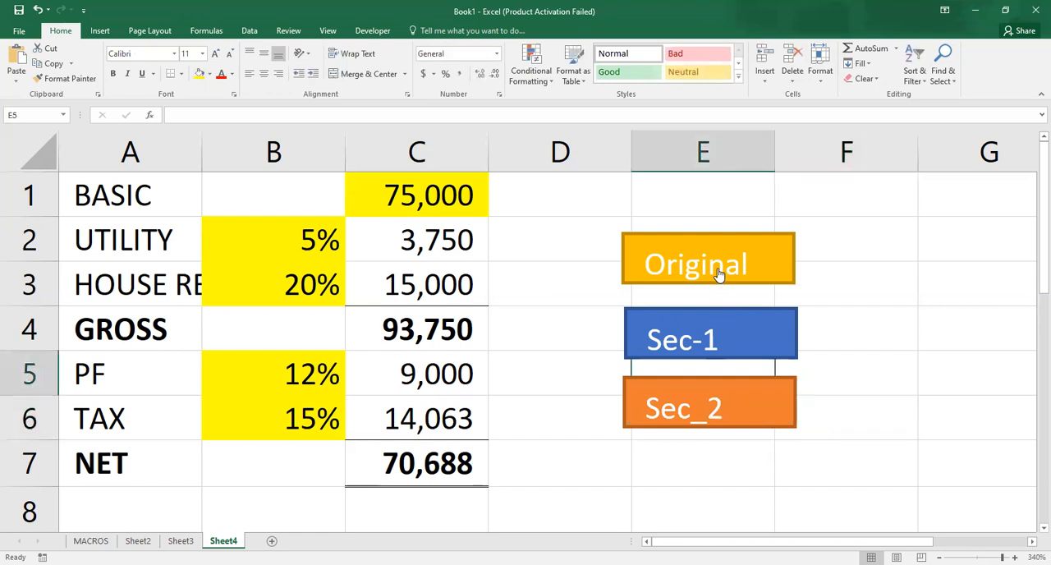
- Test the scenario shape buttons by running Sec-1, Sec_2 and Sec-1 again, followed by Original, Sec-1 and Sec_2 in order
left_click(707, 347)
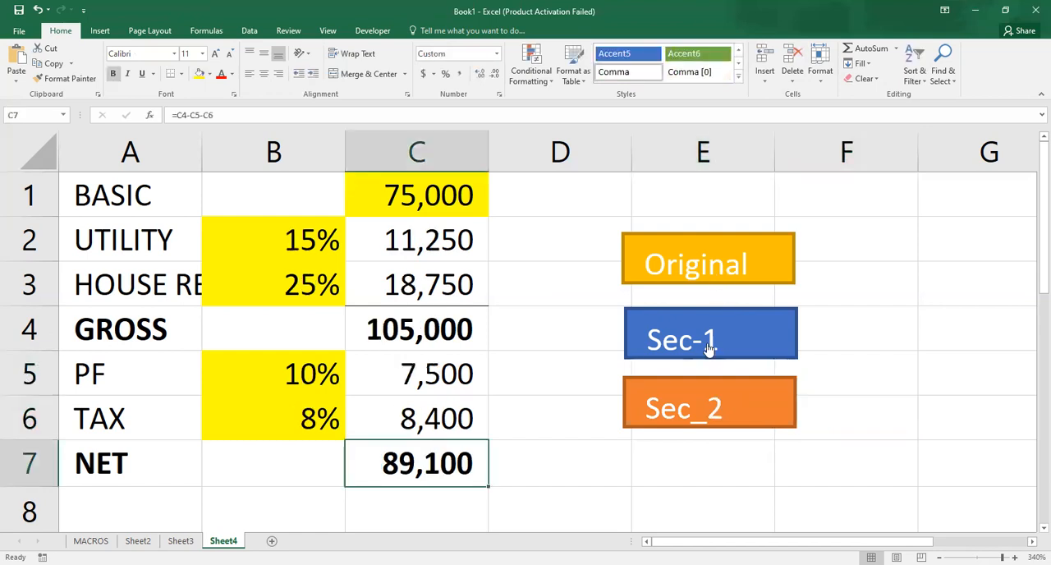
left_click(711, 406)
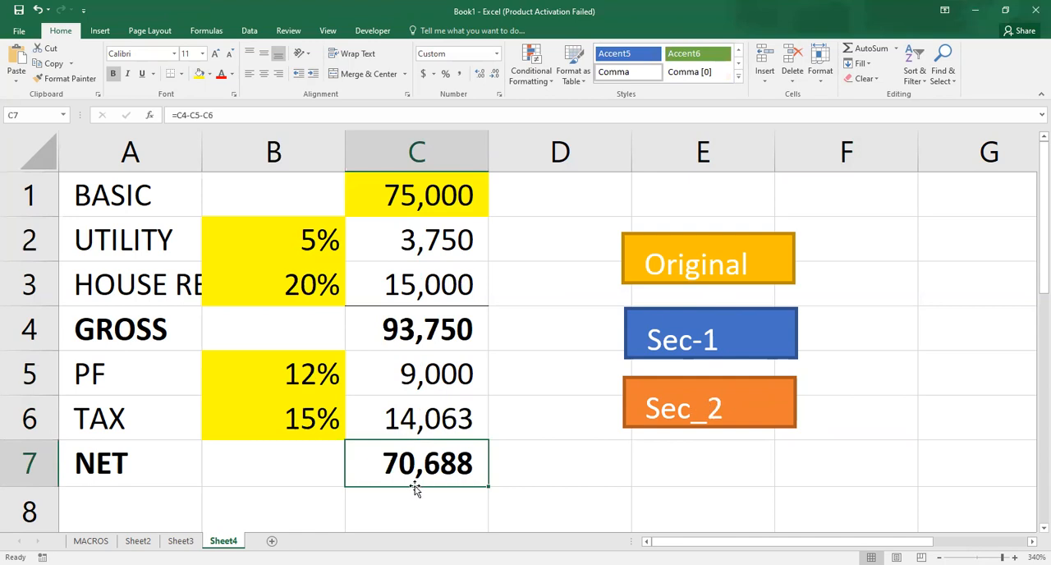
left_click(663, 353)
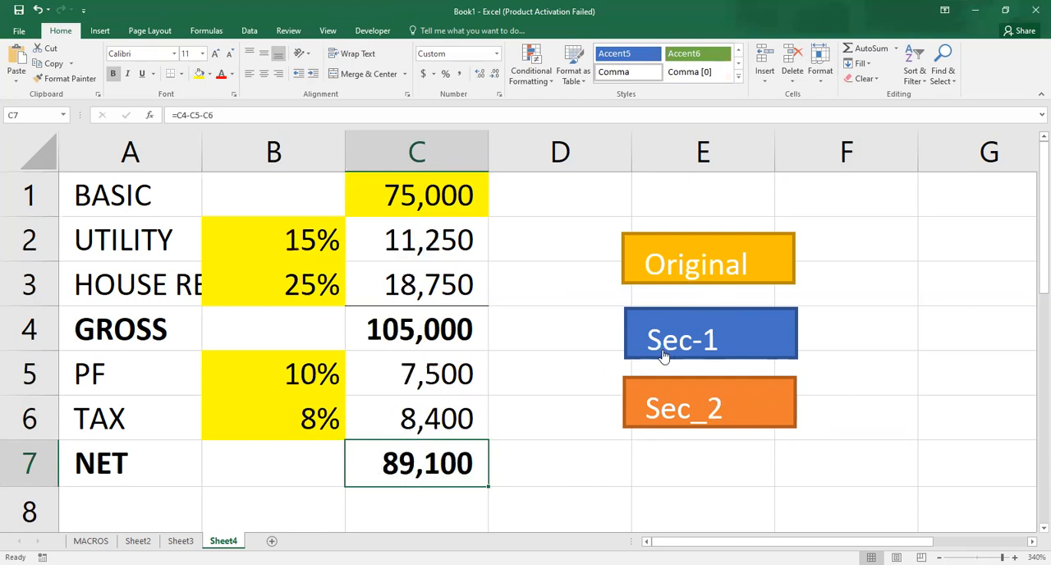
left_click(657, 278)
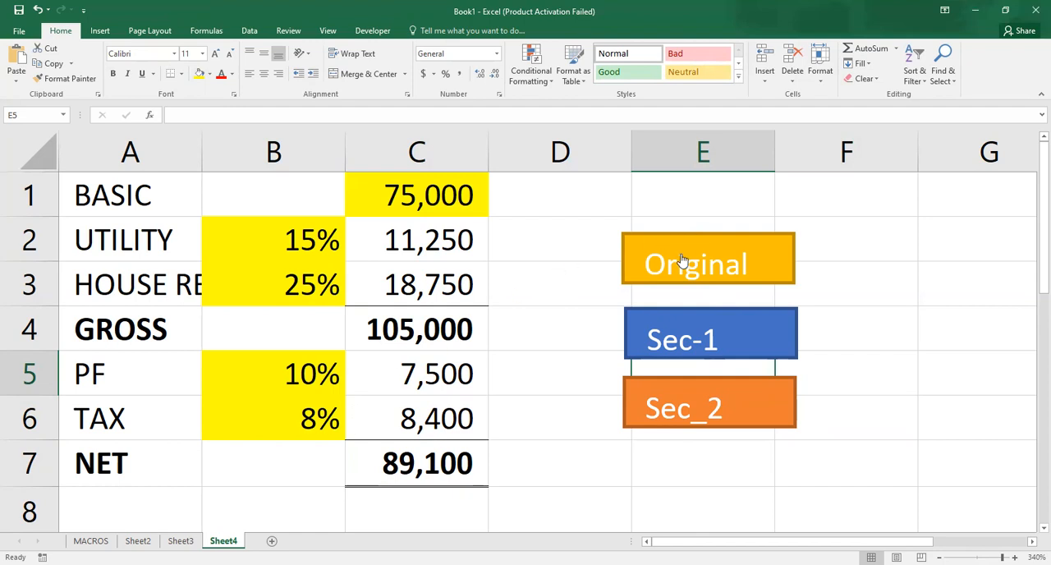
left_click(675, 343)
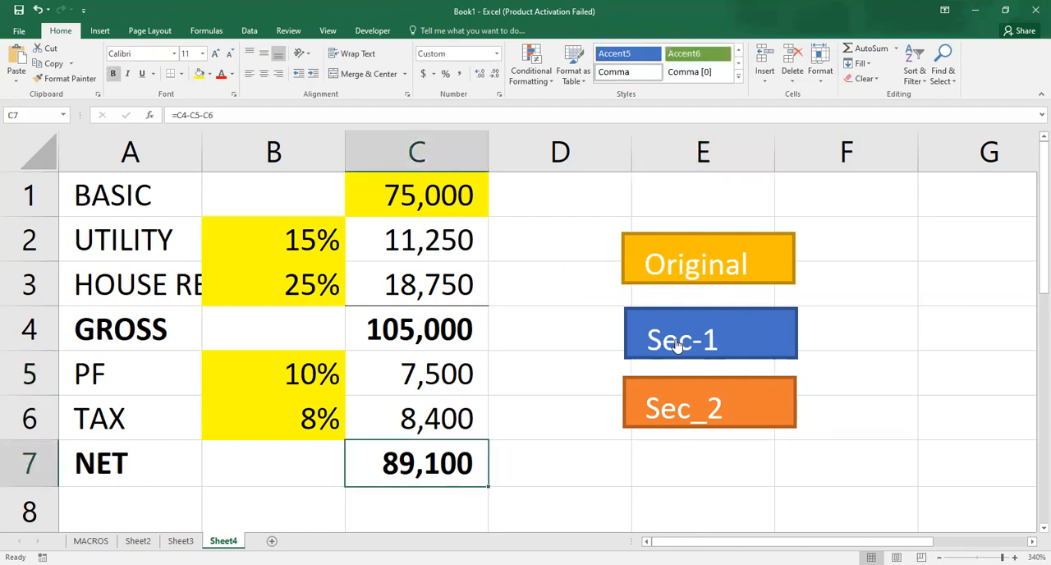
left_click(666, 410)
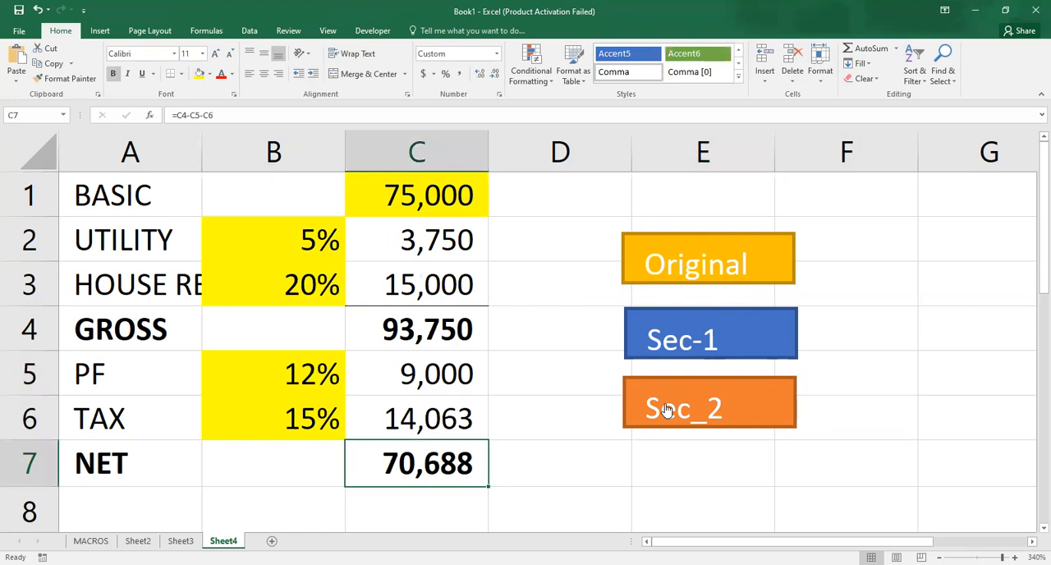